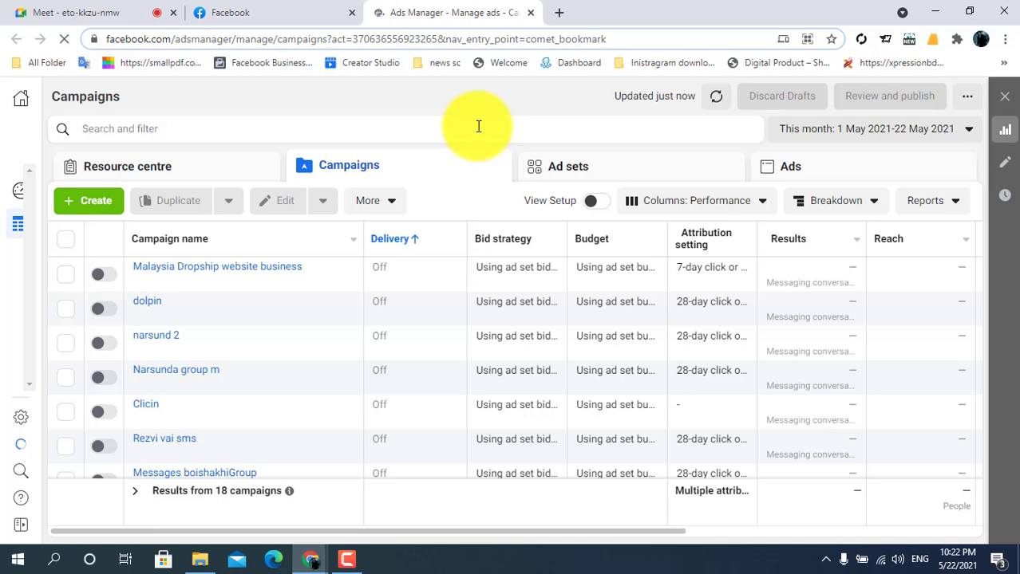
Start creating a new ad campaign.
left_click(86, 201)
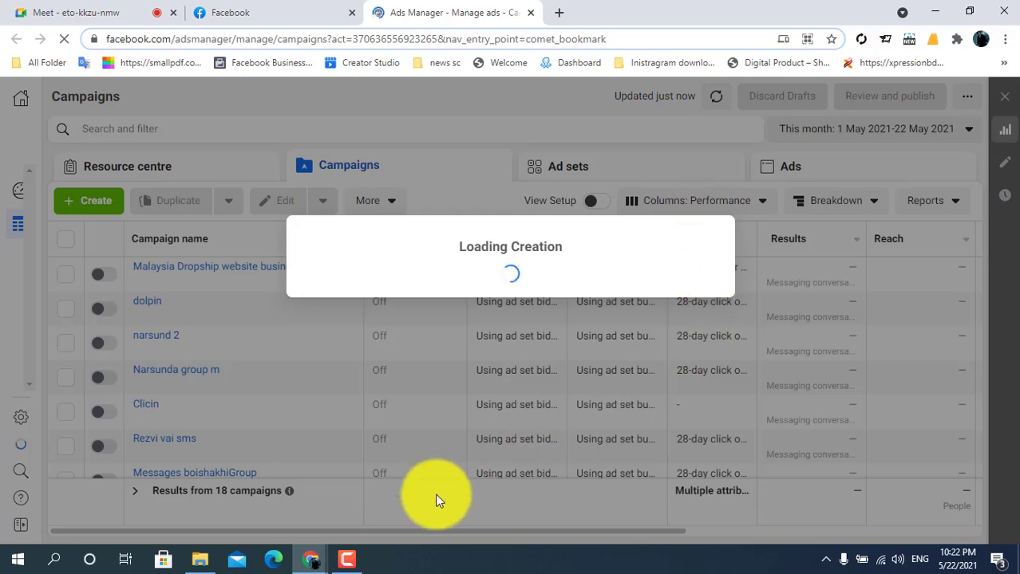
left_click(347, 559)
left_click(942, 487)
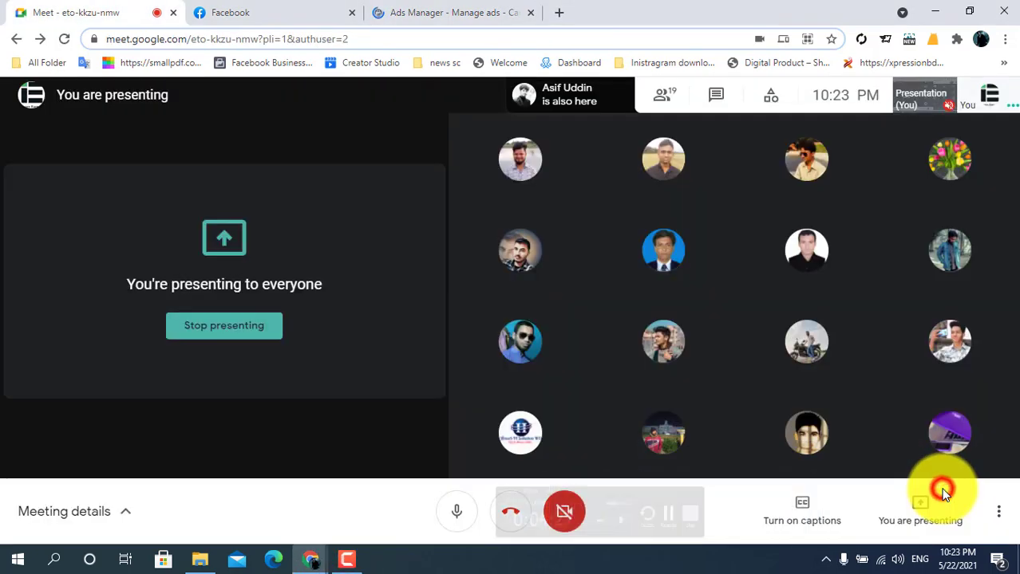
left_click(466, 12)
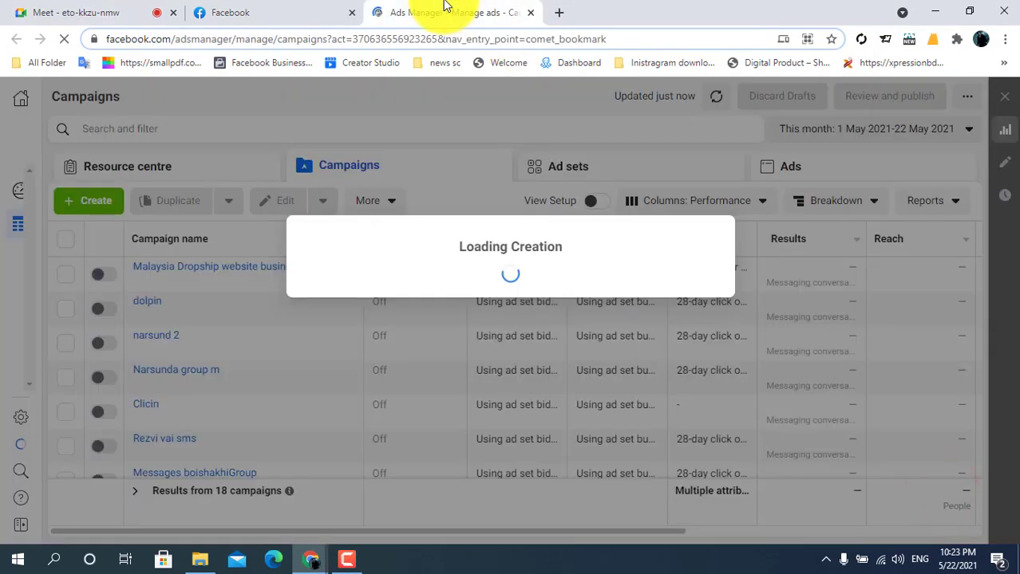
left_click(118, 10)
left_click(431, 9)
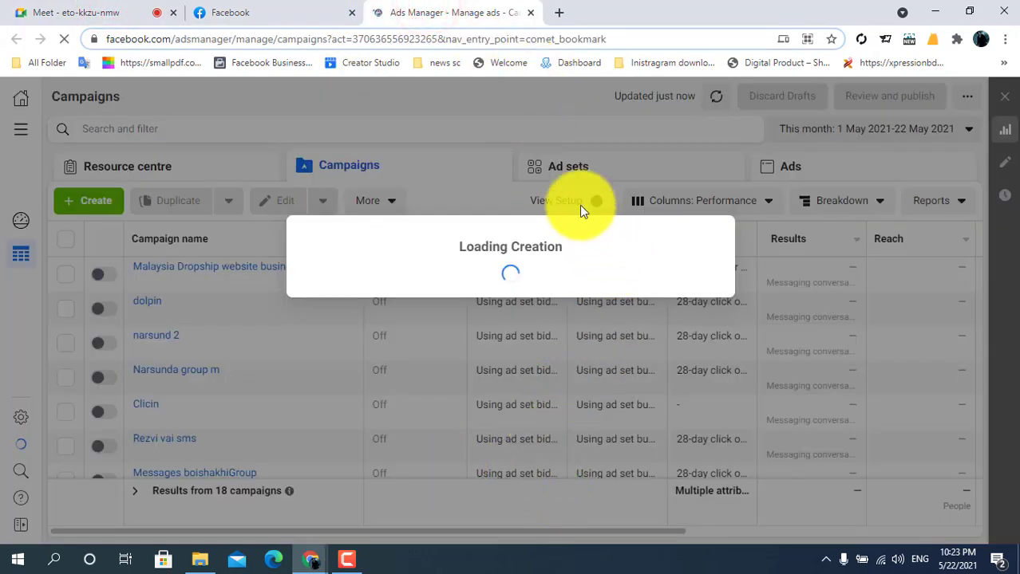
left_click(501, 133)
left_click(498, 141)
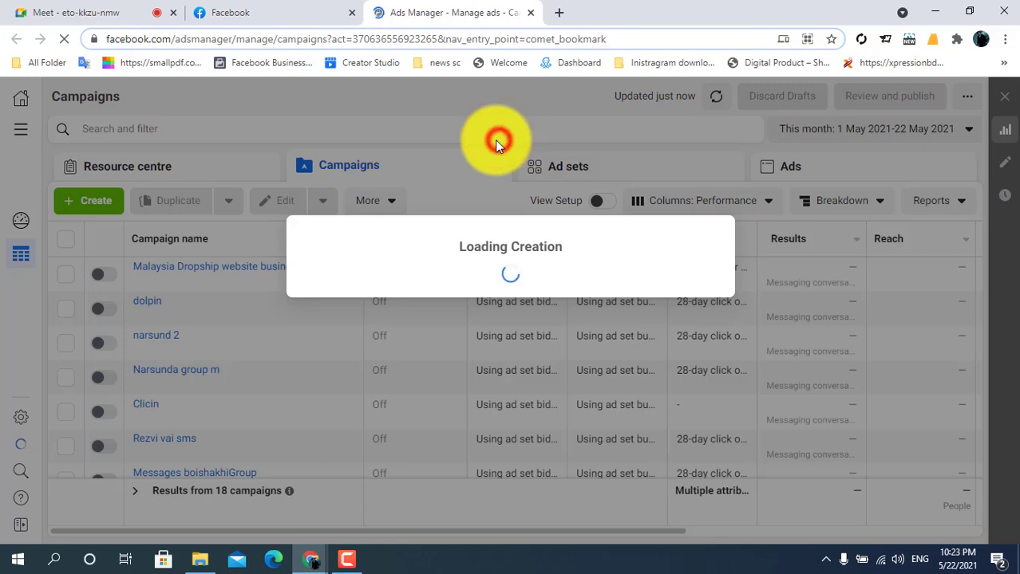
left_click(718, 231)
left_click(499, 131)
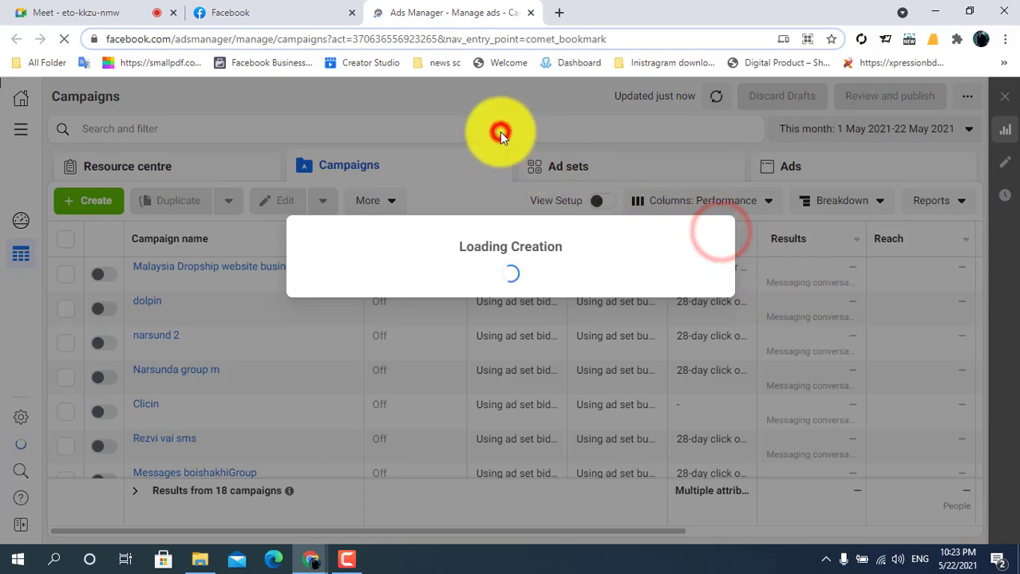
left_click(346, 560)
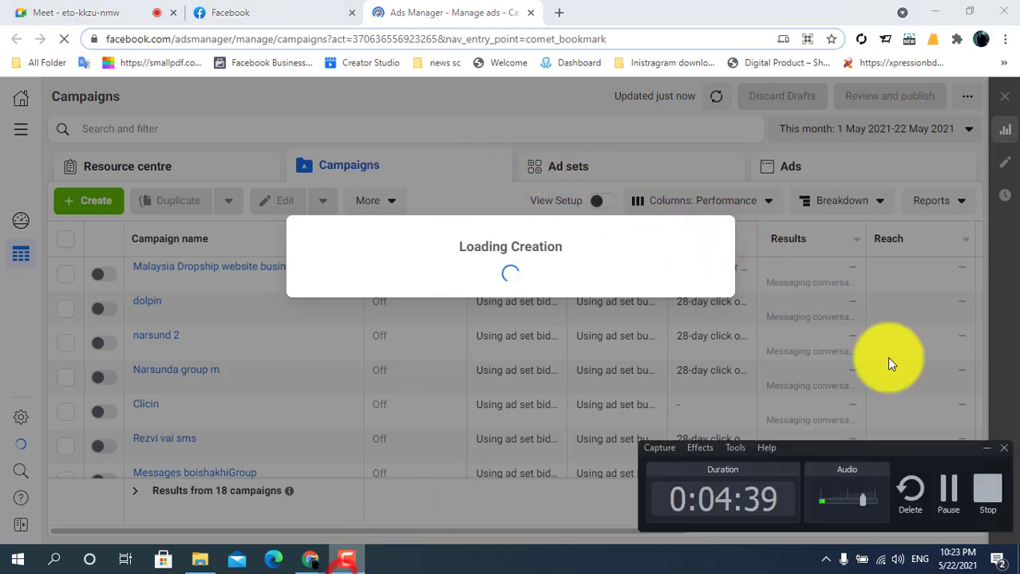
left_click(940, 491)
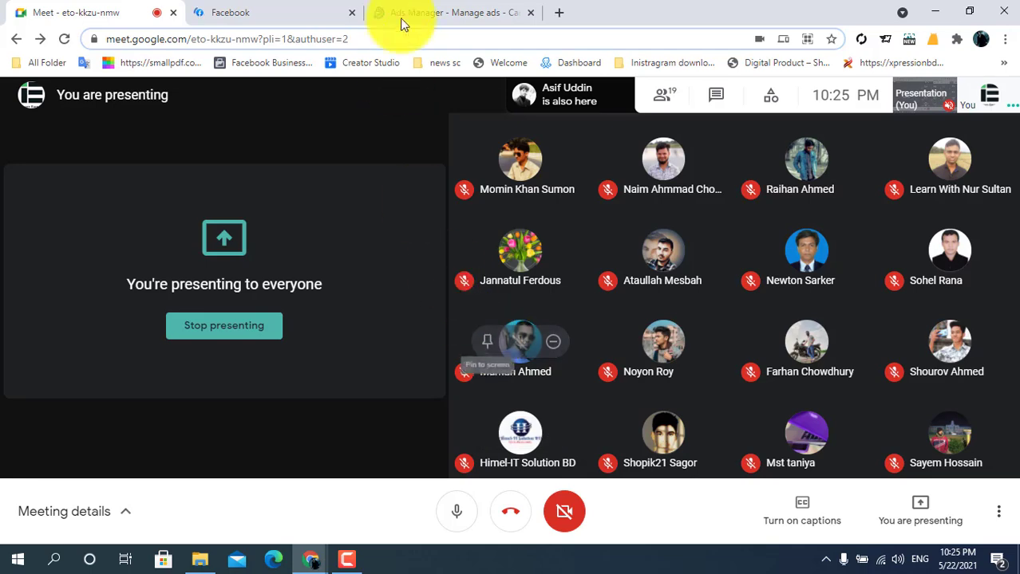
left_click(431, 12)
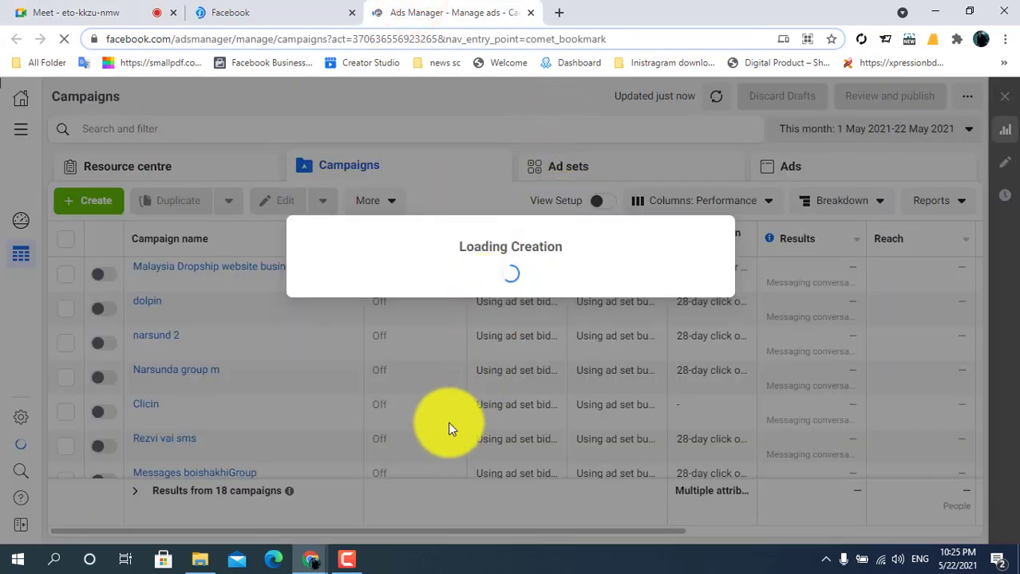
left_click(347, 558)
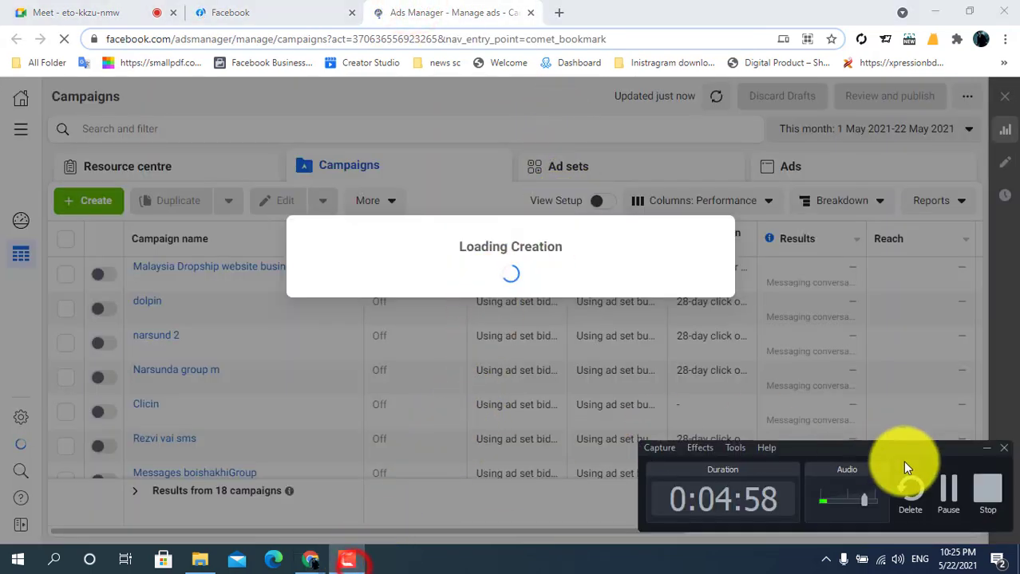
left_click(955, 511)
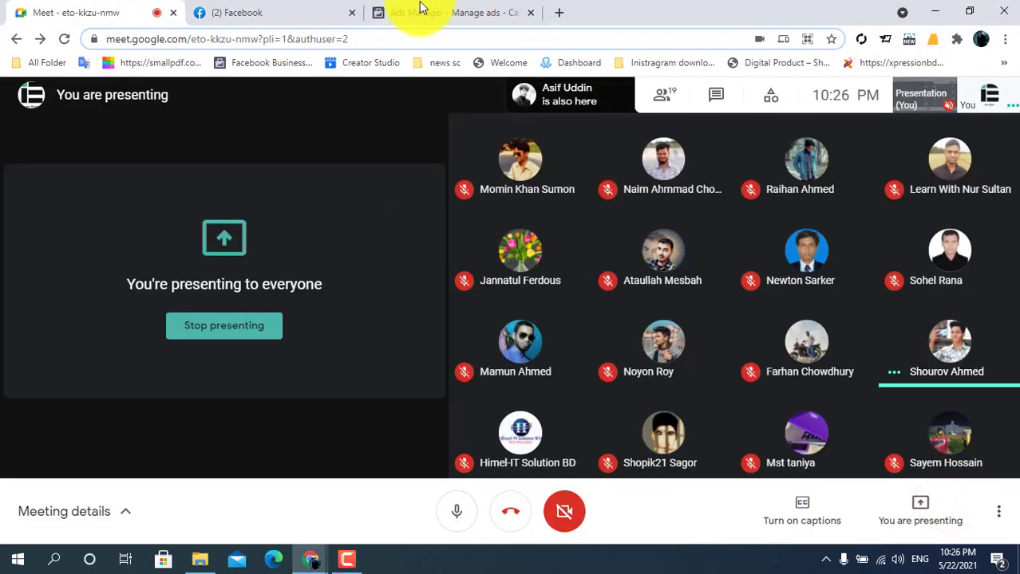
left_click(421, 12)
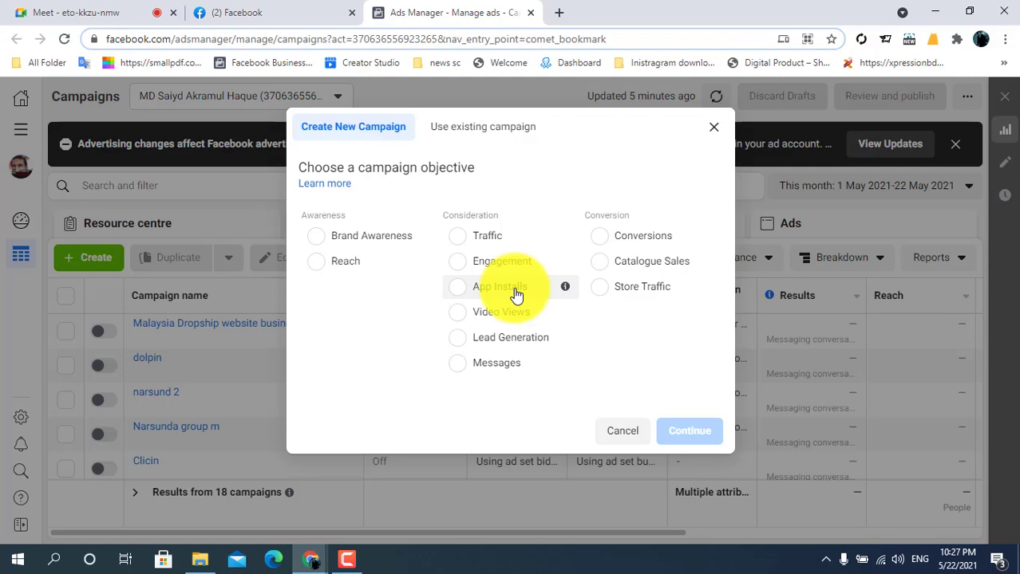
Switch to the Google Meet call, admit the waiting participant, and return to Ads Manager.
left_click(120, 12)
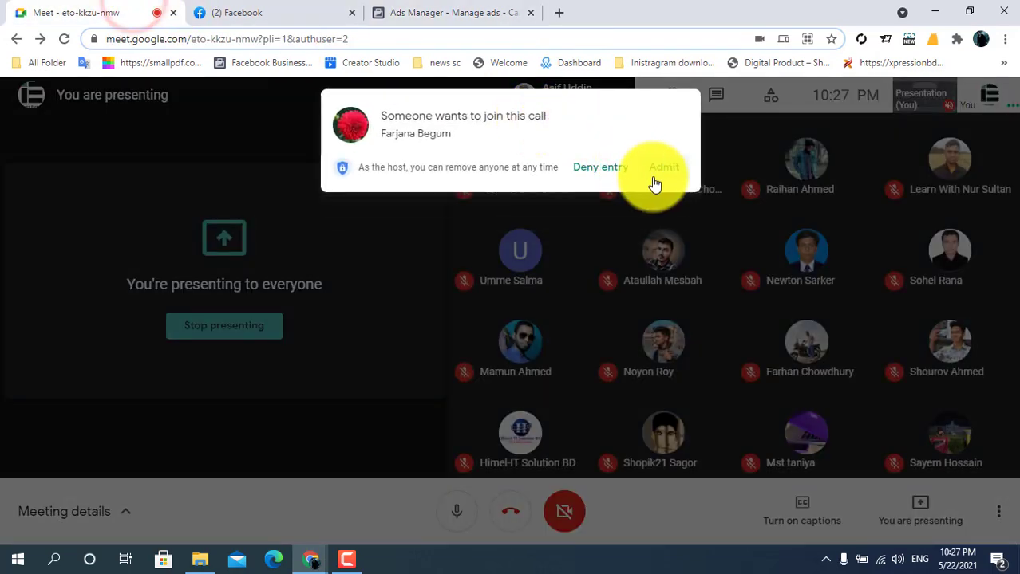
left_click(660, 171)
left_click(435, 12)
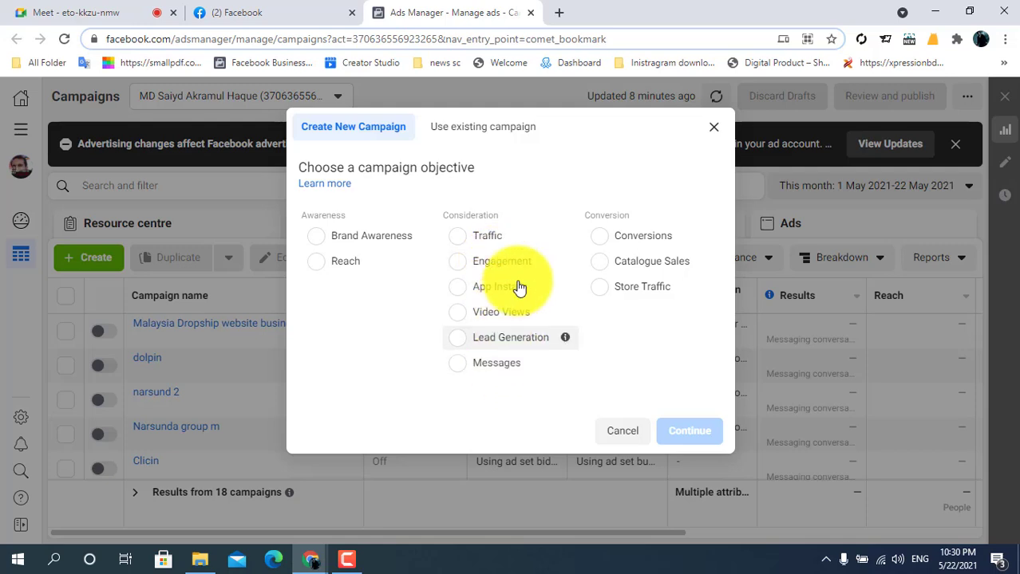
Choose Traffic as the campaign objective and continue to the campaign setup, leaving the optional campaign, ad set and ad names blank.
left_click(475, 241)
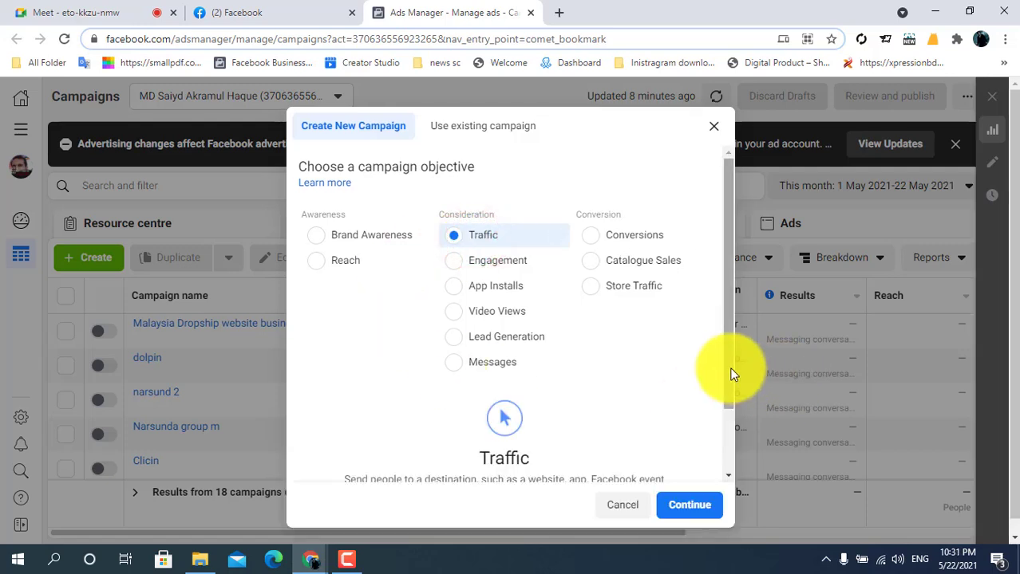
left_click_drag(729, 369, 734, 464)
left_click(687, 455)
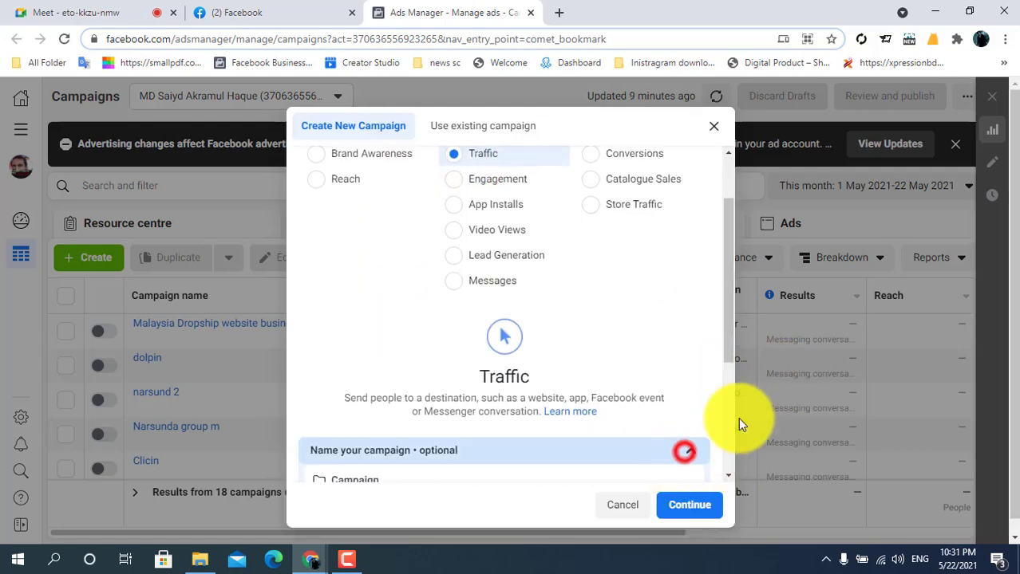
left_click_drag(727, 336, 749, 454)
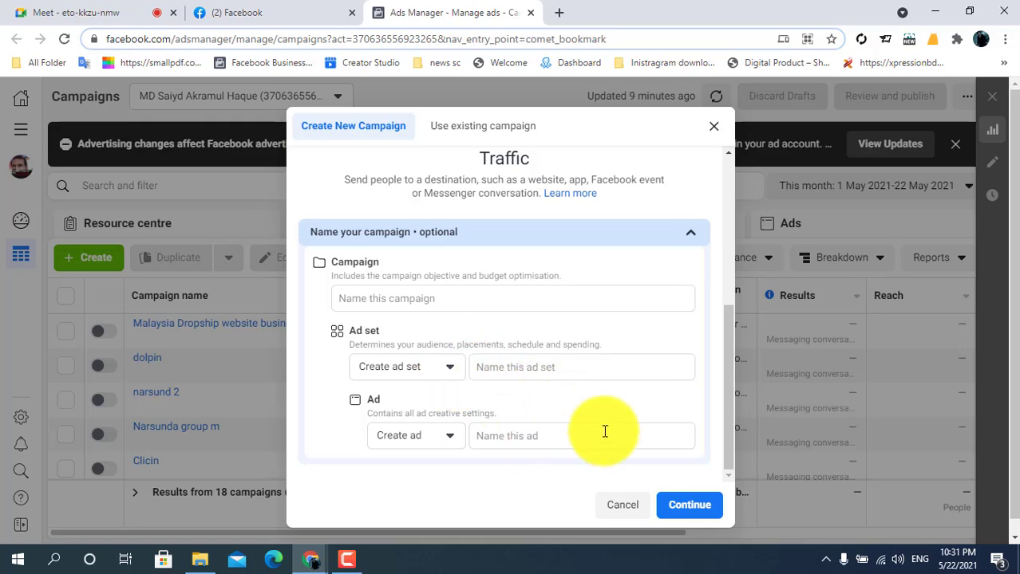
left_click(696, 236)
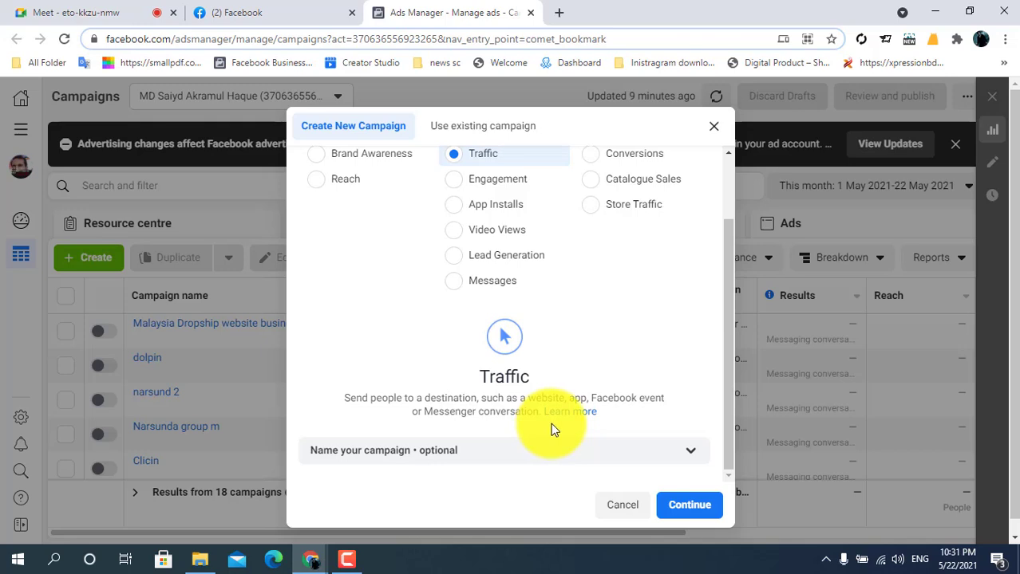
left_click(702, 509)
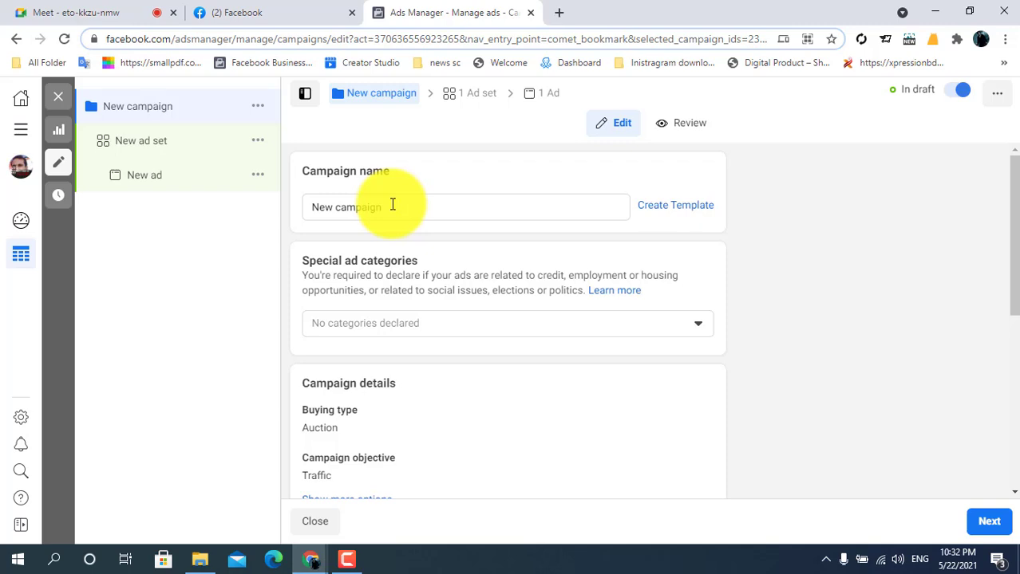
Name the campaign Digital Marketing-1.
left_click_drag(392, 205, 301, 203)
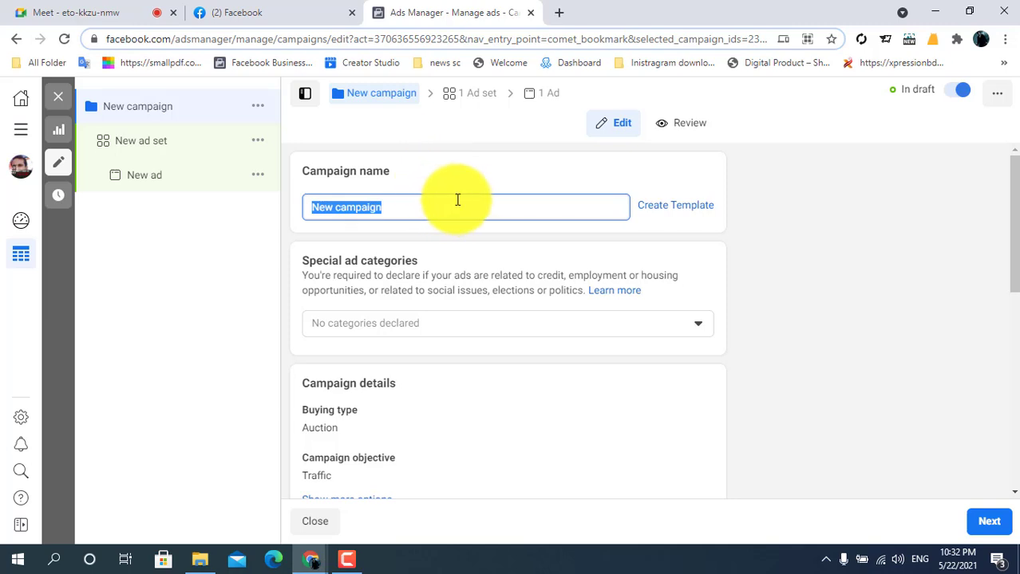
type("Di")
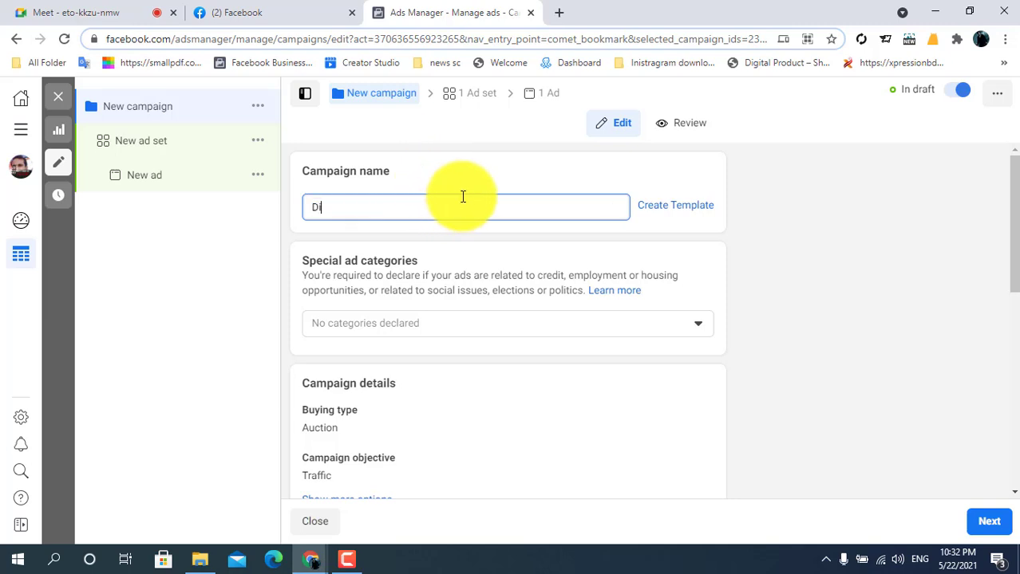
type("gi")
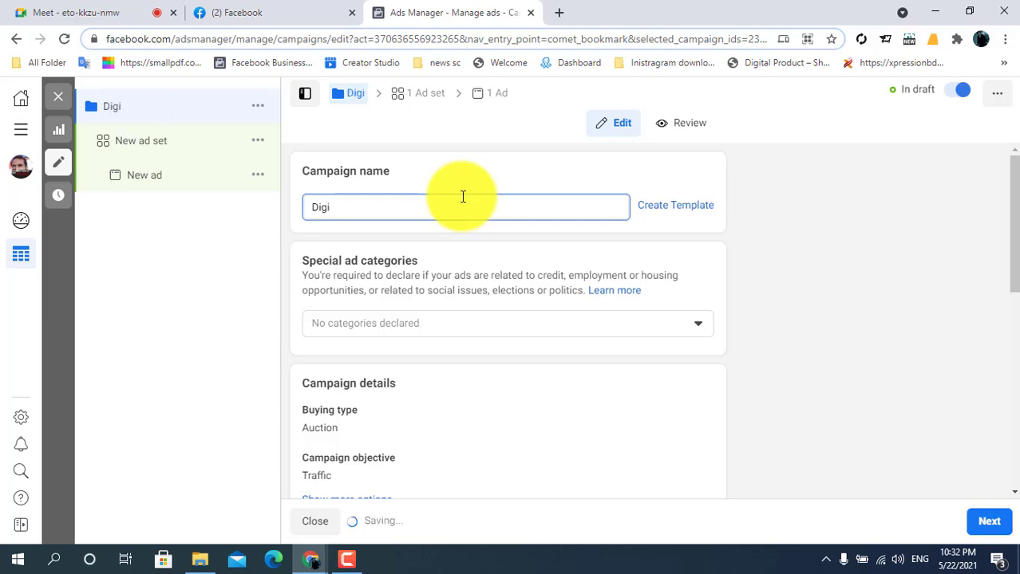
type("tal Ma")
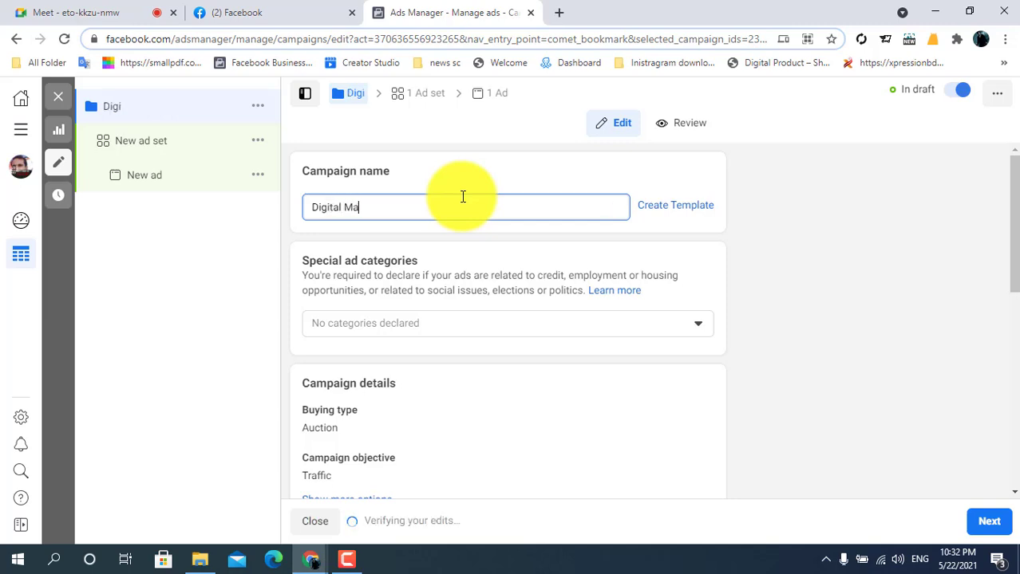
type("rketing")
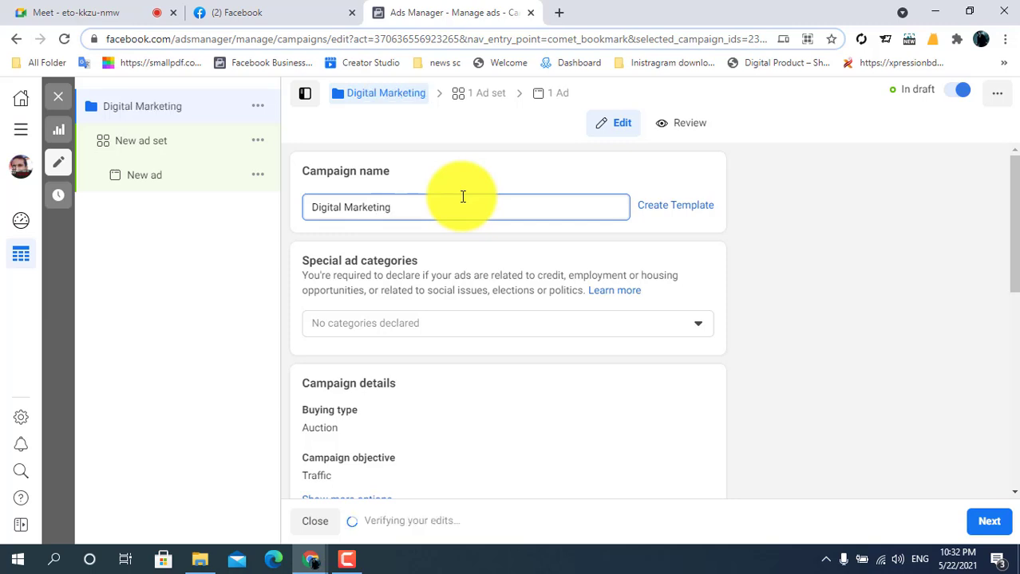
type("-1")
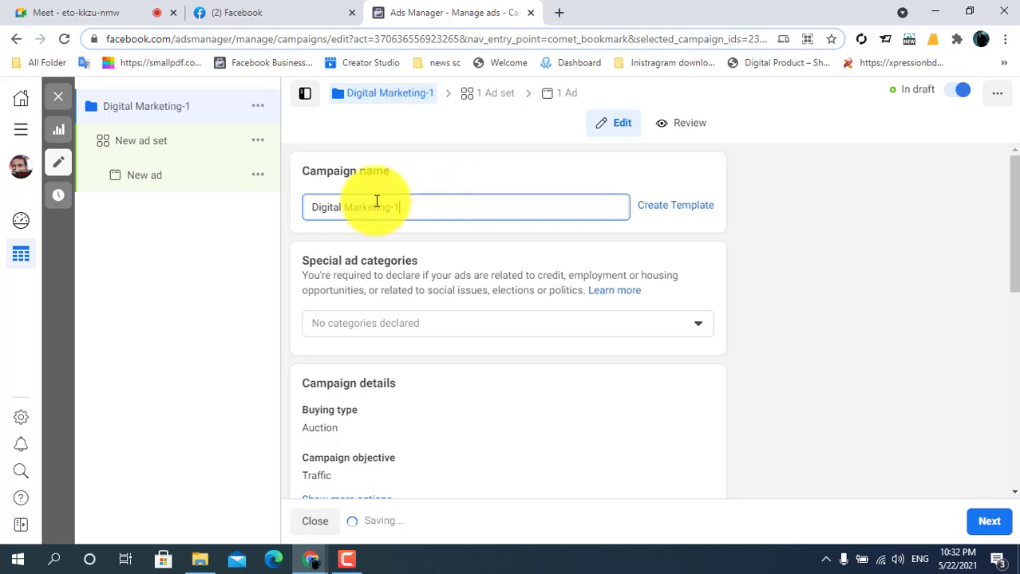
left_click_drag(417, 210, 315, 217)
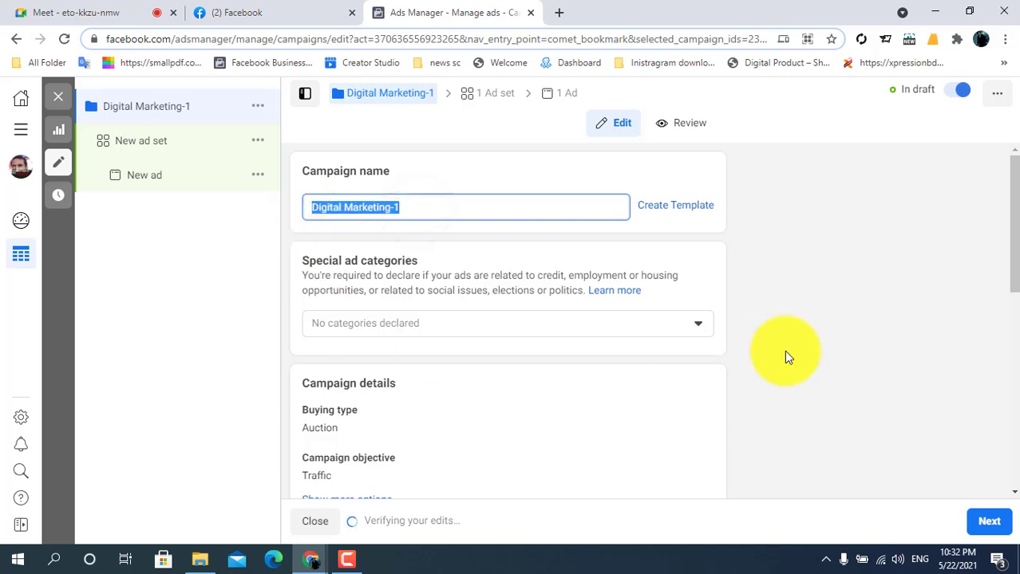
Examine the available special ad categories without declaring any for the campaign.
left_click_drag(1016, 231, 982, 265)
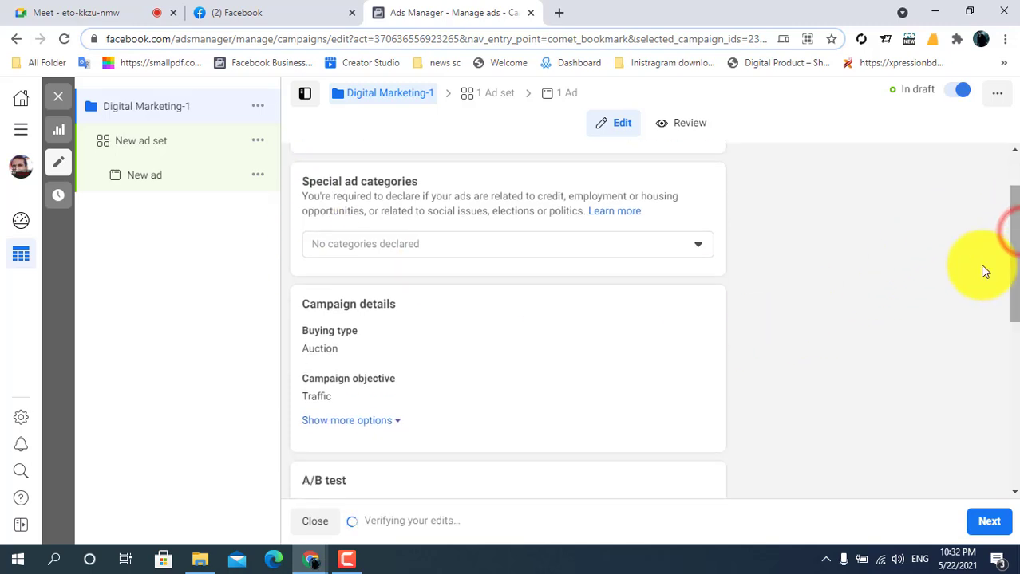
left_click(440, 239)
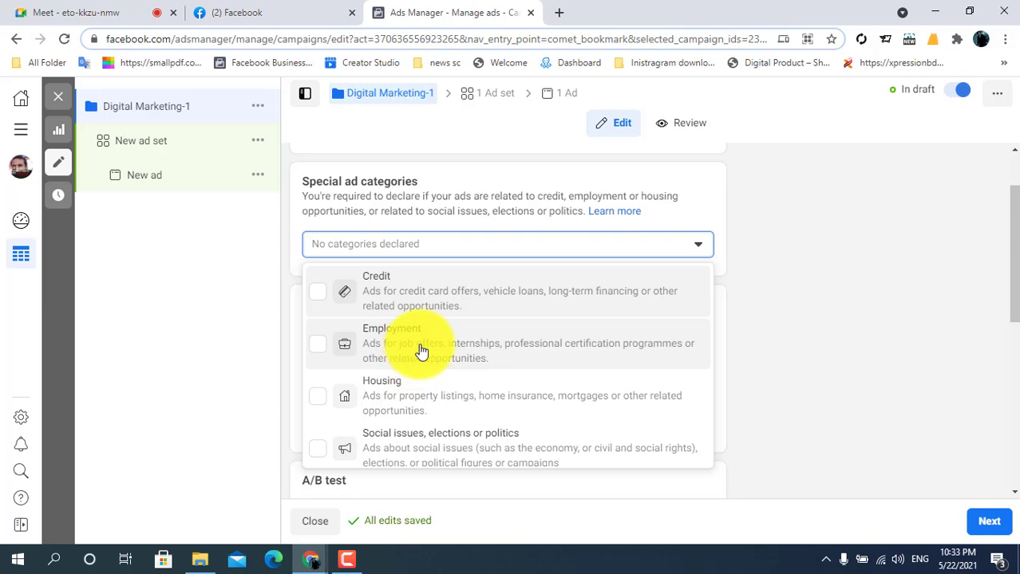
scroll(424, 397, "down", 1)
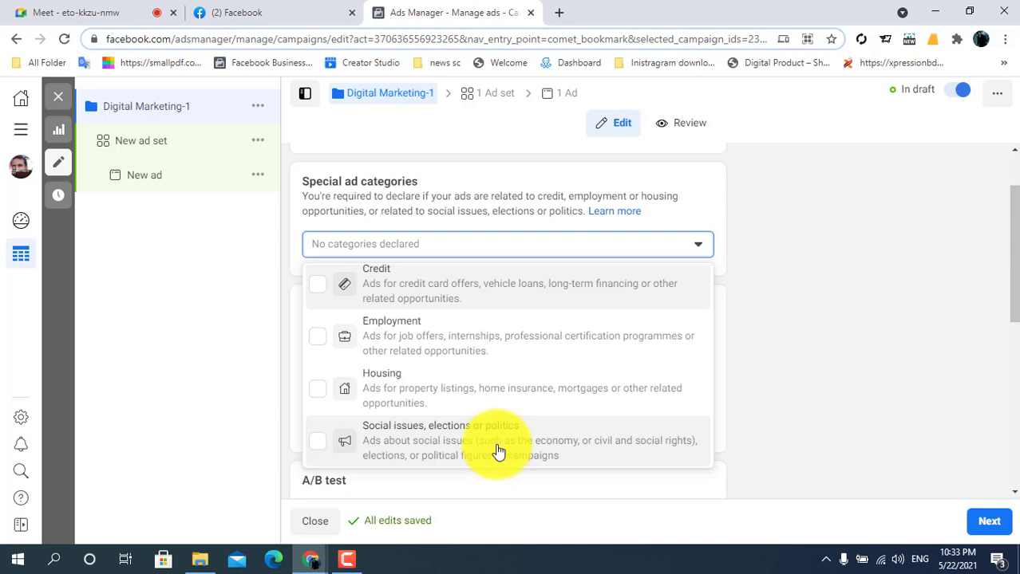
left_click(894, 375)
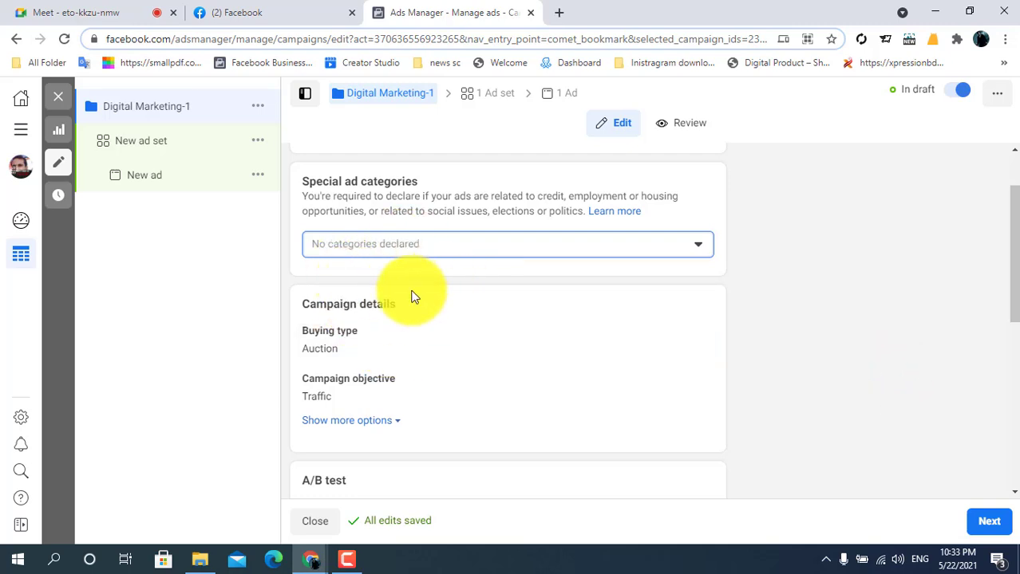
In the campaign details, select Auction as the buying type and open the campaign objective for editing.
left_click_drag(1012, 277, 1013, 315)
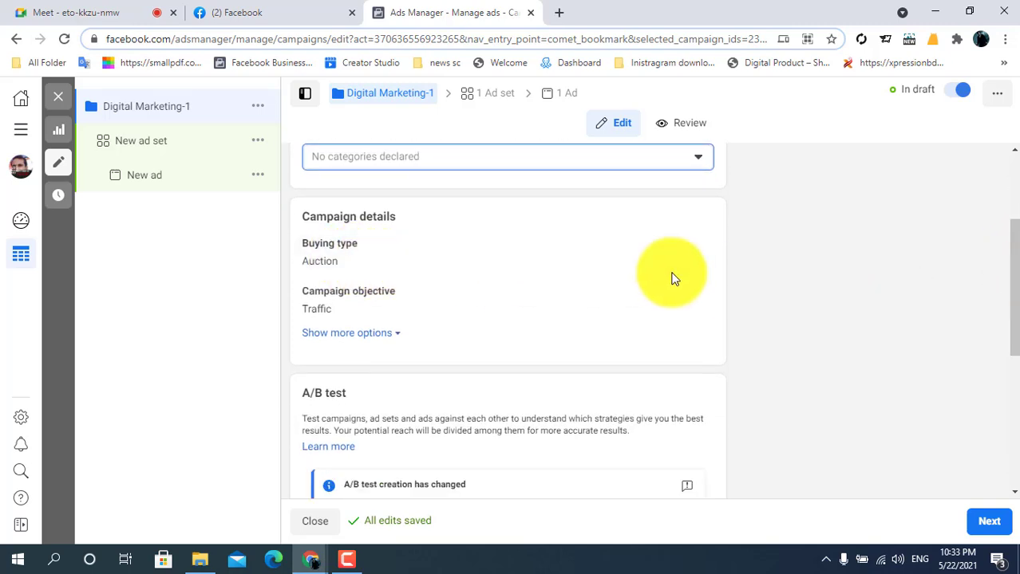
left_click(695, 248)
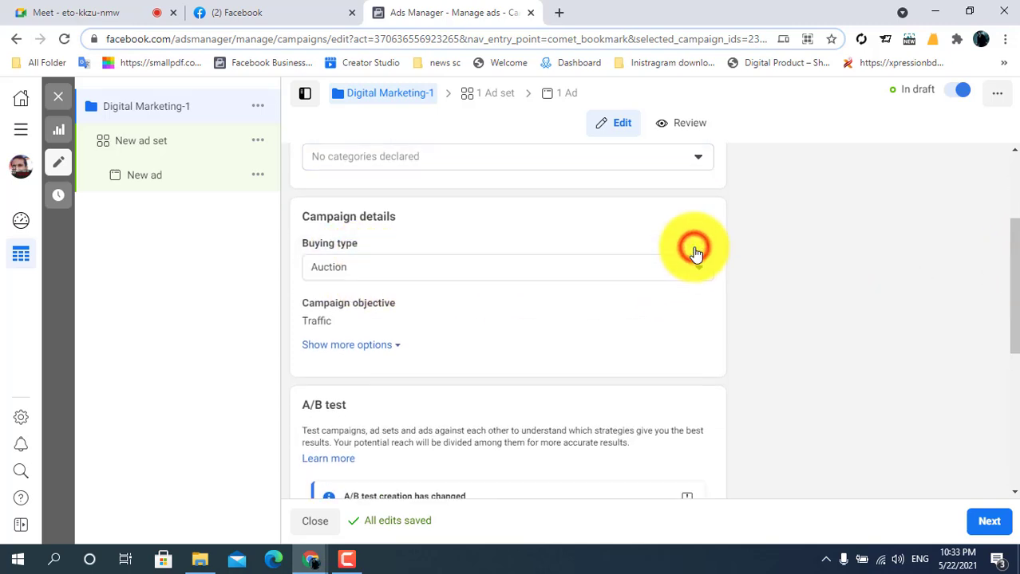
left_click(580, 267)
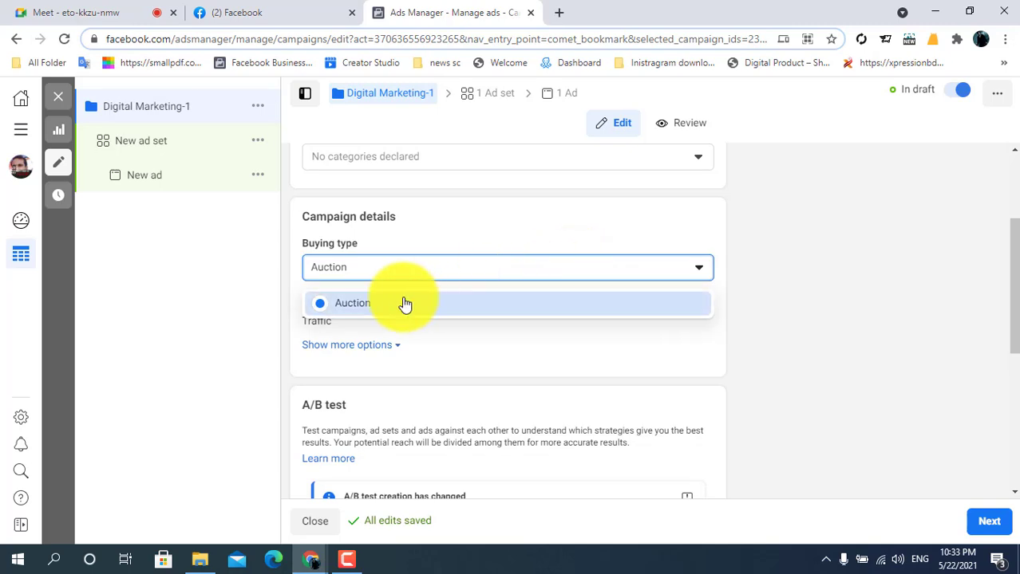
left_click(403, 301)
left_click(691, 304)
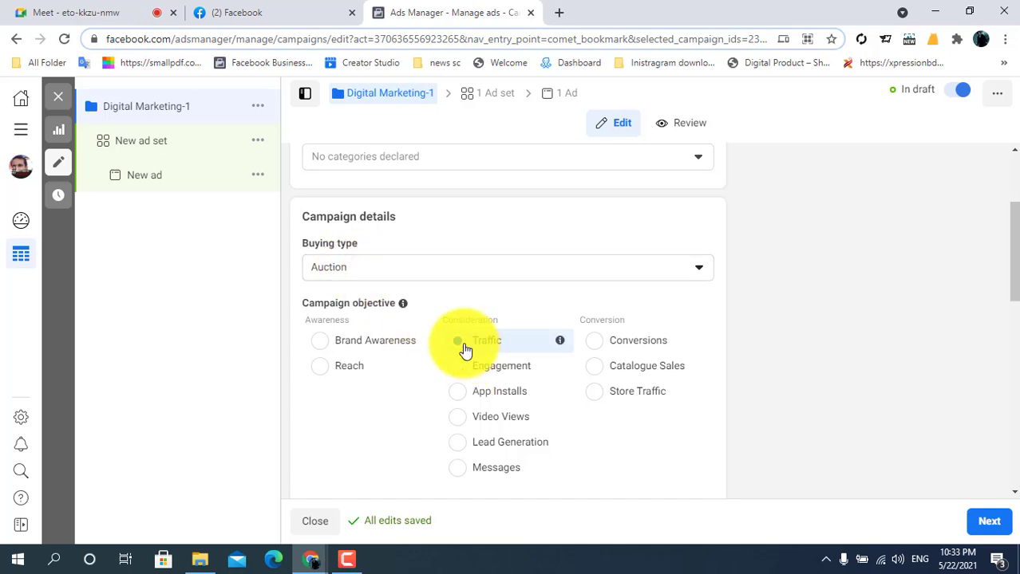
mouse_move(1010, 275)
left_mouse_down()
mouse_move(1010, 313)
mouse_move(1004, 287)
left_mouse_up()
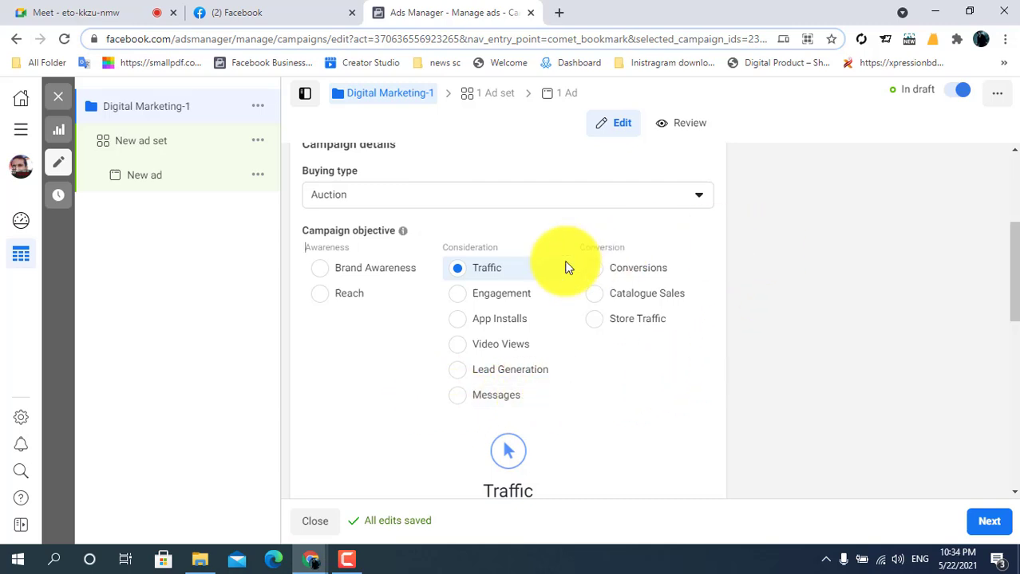
Try adding the optional campaign spending limit in the campaign details, leaving it without an amount and switched off.
left_click_drag(1004, 292, 1004, 360)
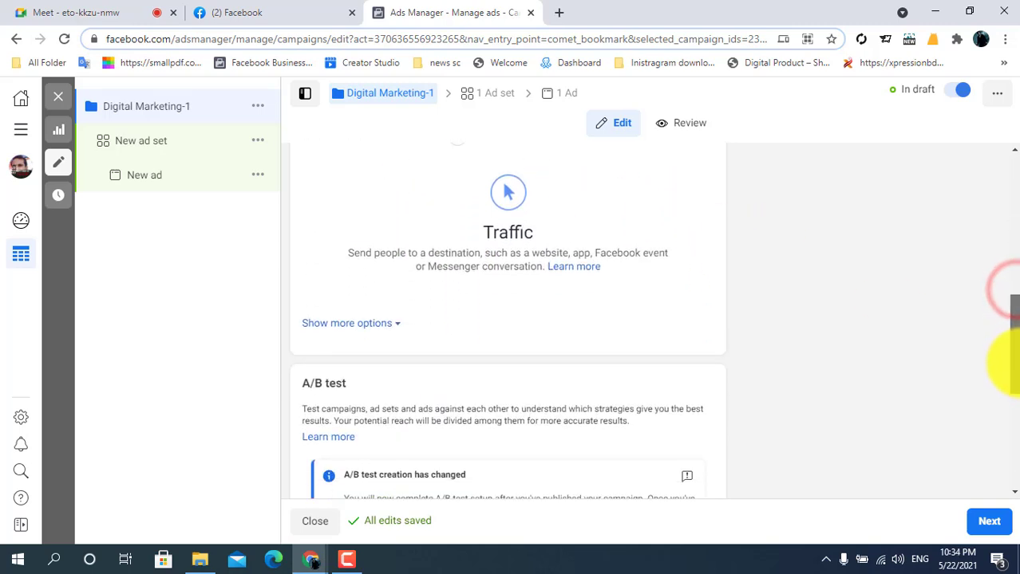
left_click(369, 323)
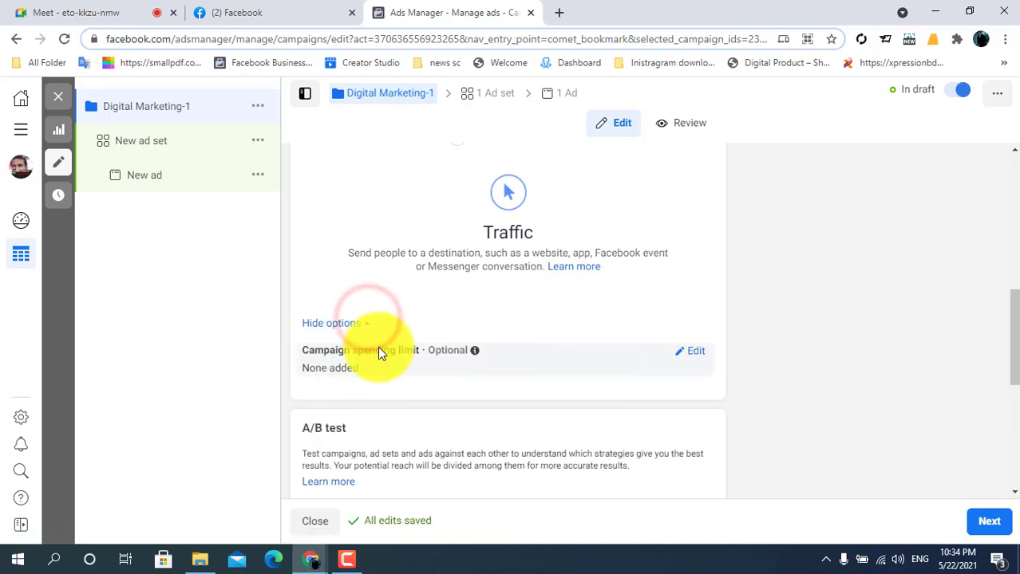
left_click_drag(1009, 330, 1010, 359)
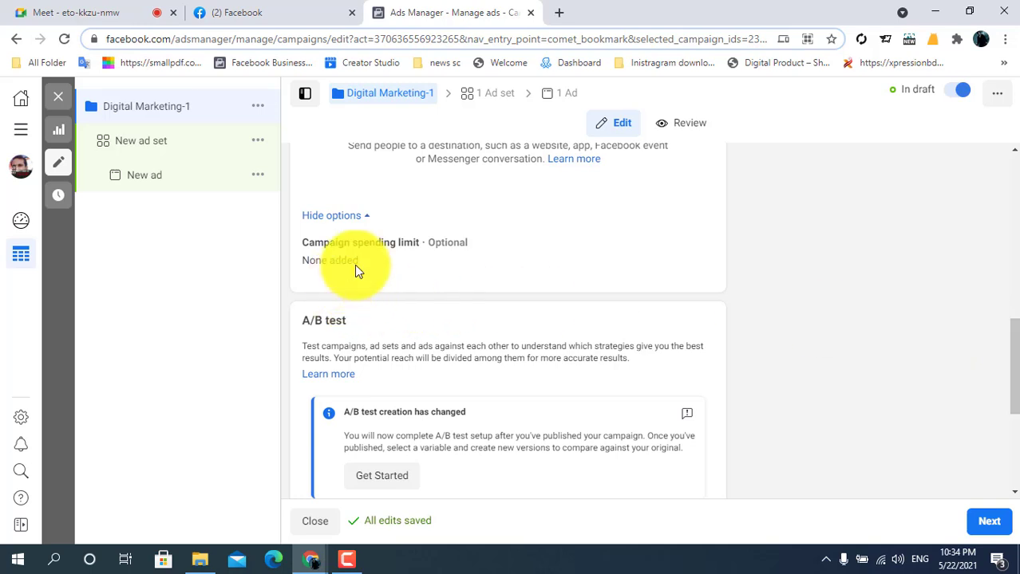
left_click(686, 243)
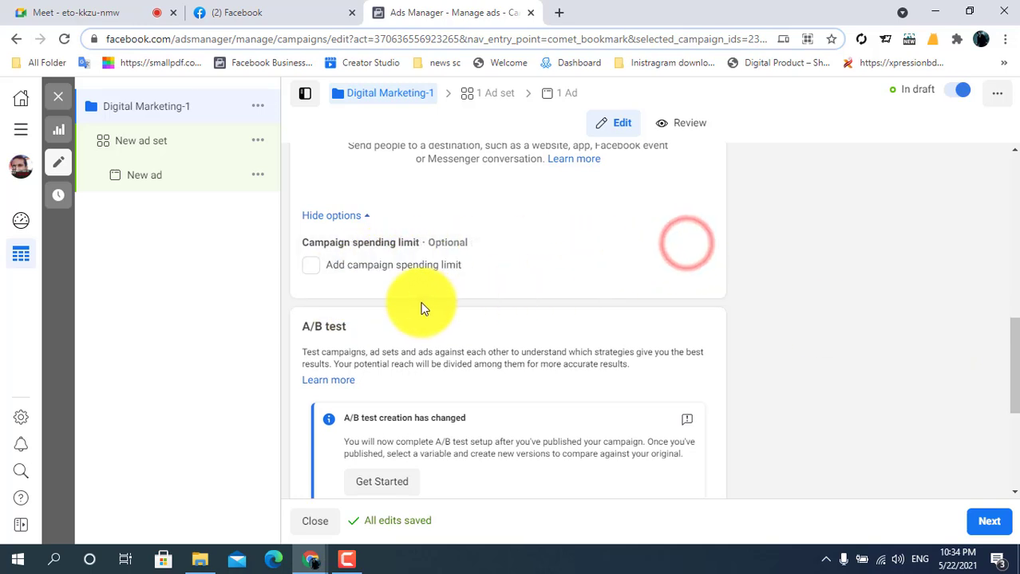
left_click(311, 266)
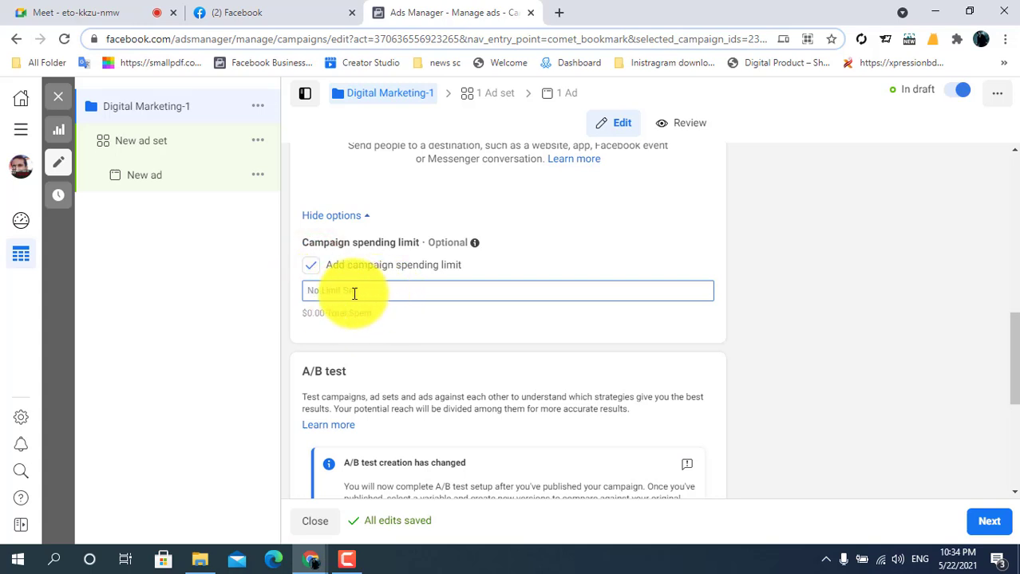
left_click(311, 266)
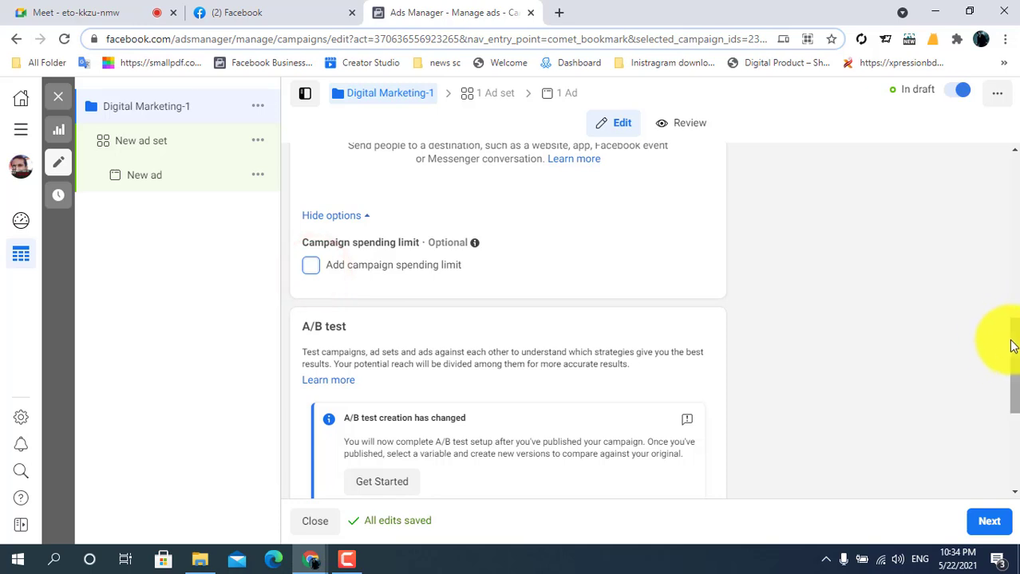
Leave campaign budget optimisation off, continue to the ad set setup and name the ad set Marketing.
left_click_drag(1014, 340, 1009, 419)
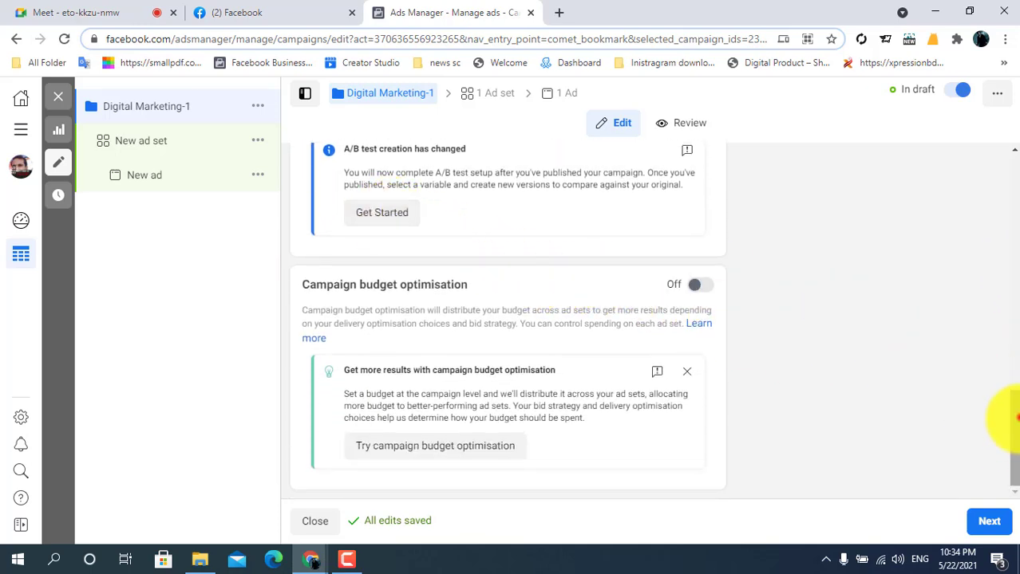
left_click(988, 524)
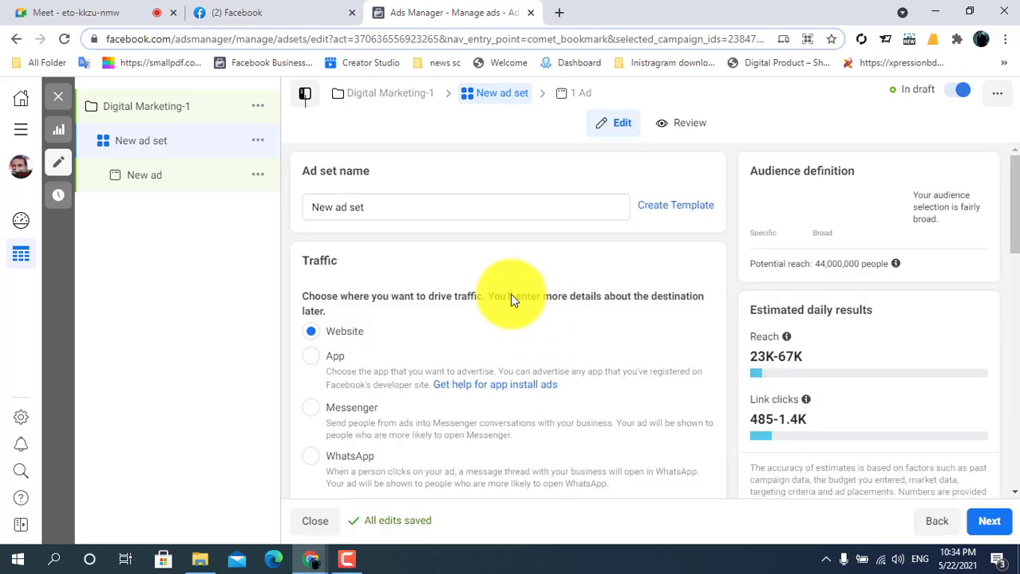
left_click_drag(405, 205, 302, 201)
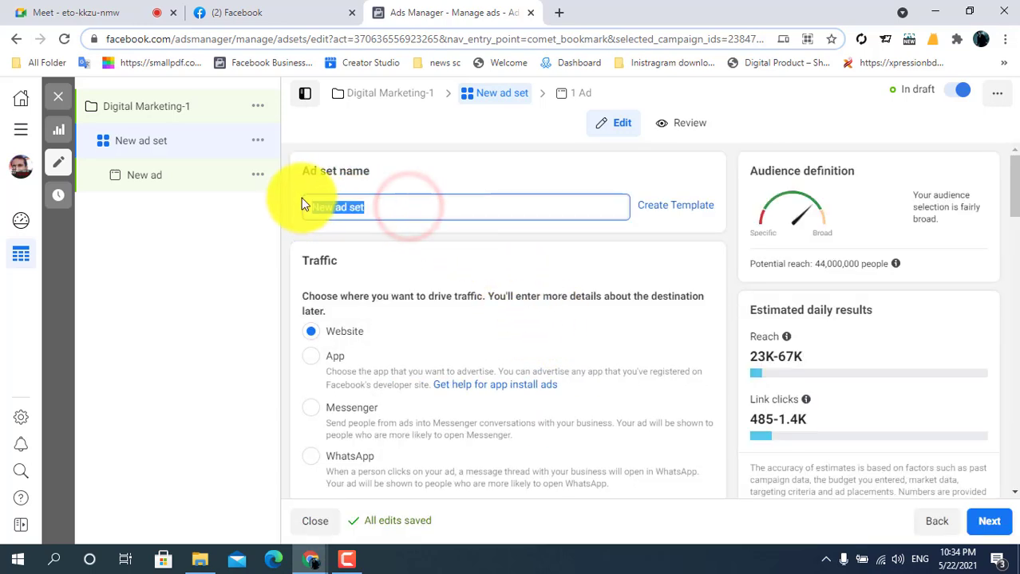
type("Market")
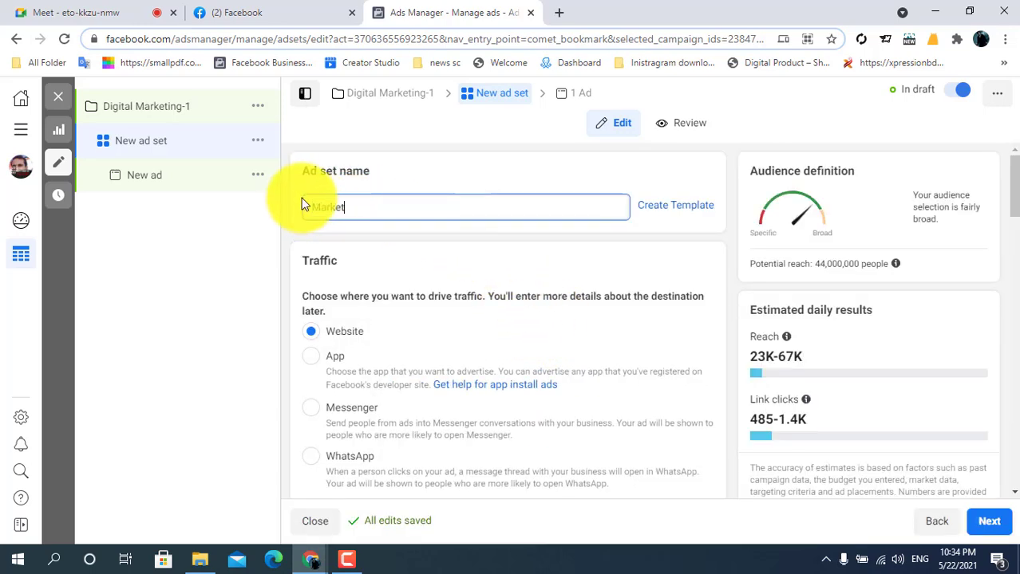
type("ing")
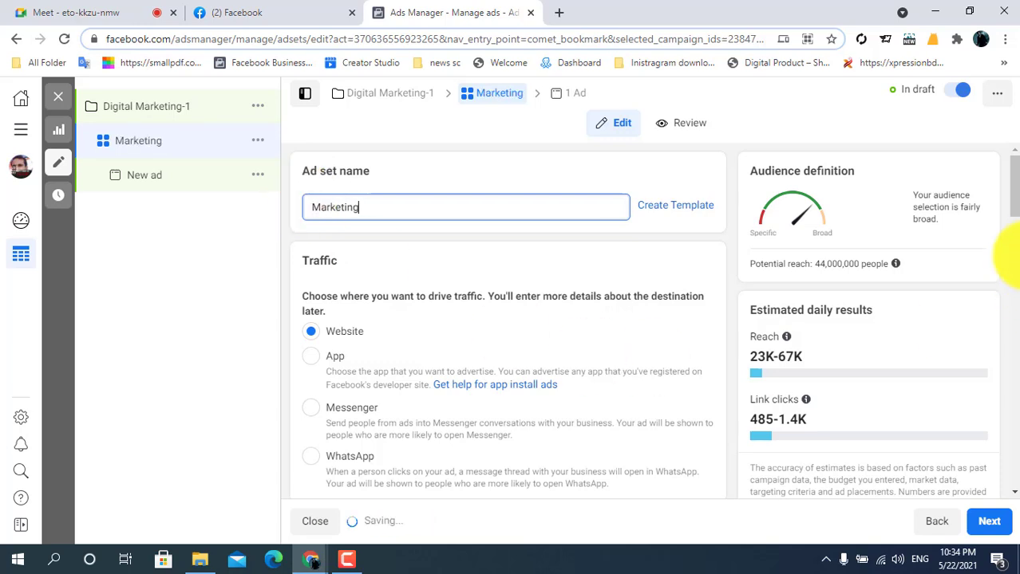
Set the ad set's daily budget to $10.00 and open the choice of budget types.
scroll(1012, 207, "down", 3)
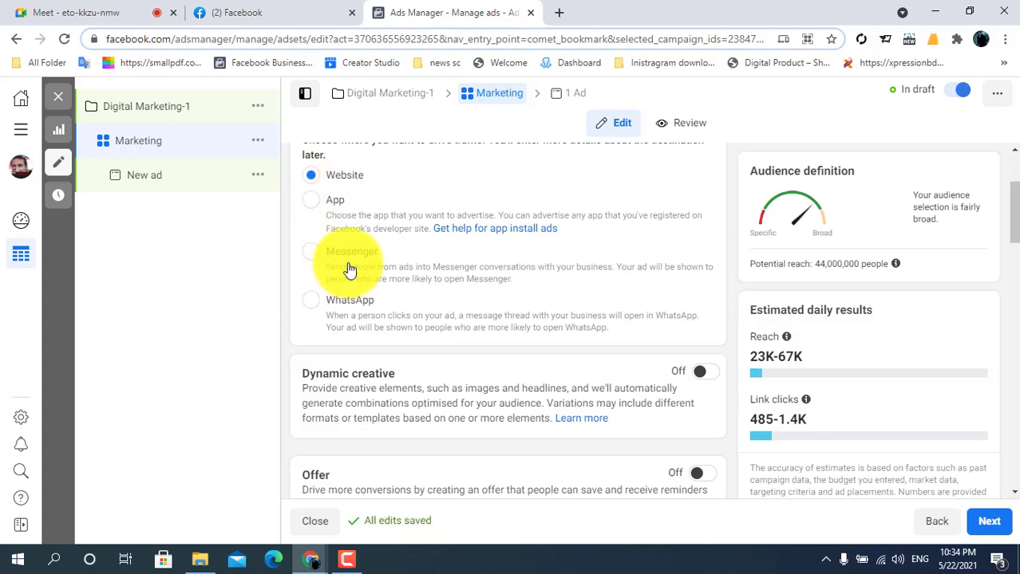
left_click_drag(1013, 225, 1013, 217)
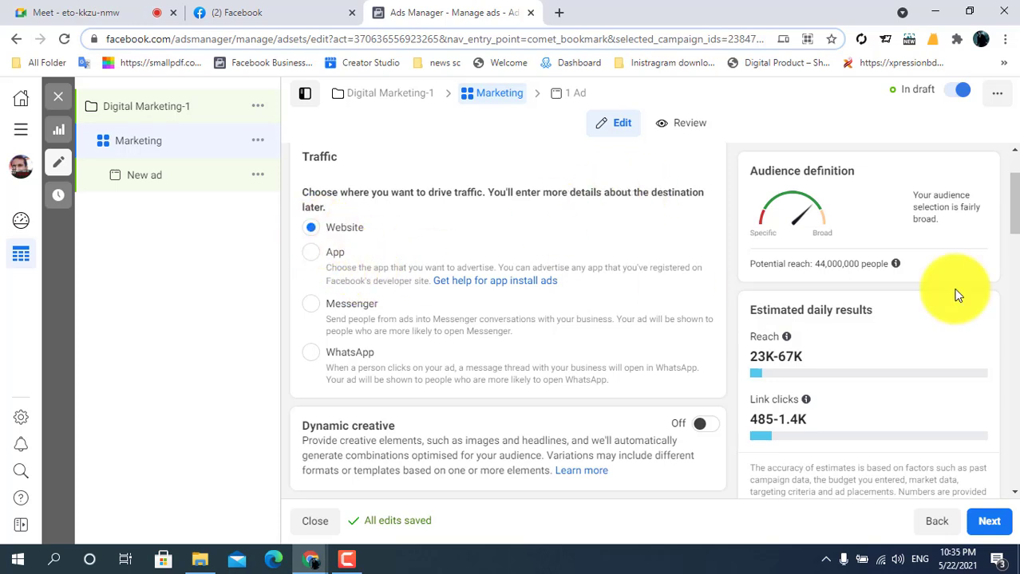
left_click_drag(1012, 192, 1012, 285)
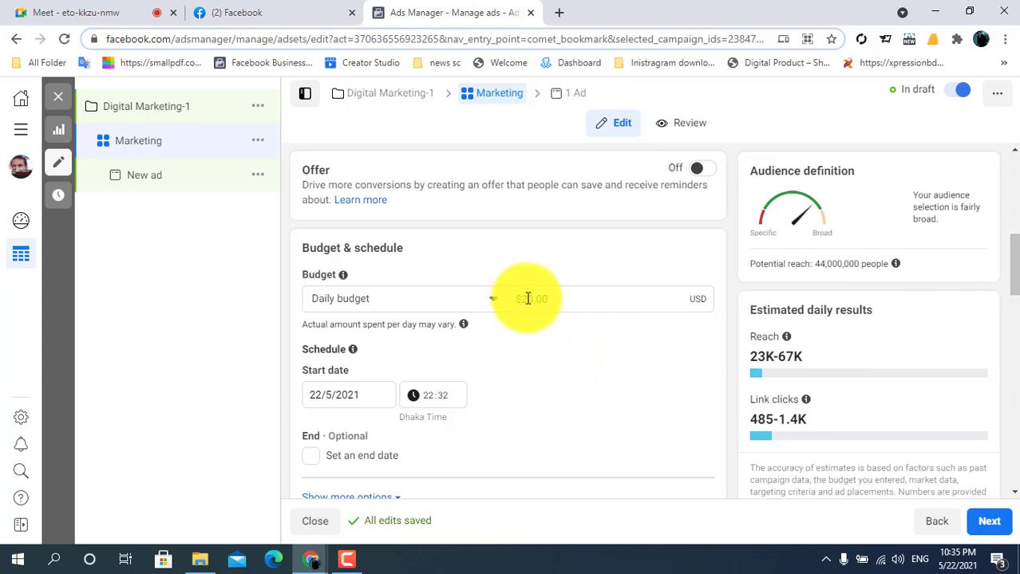
left_click_drag(523, 299, 533, 299)
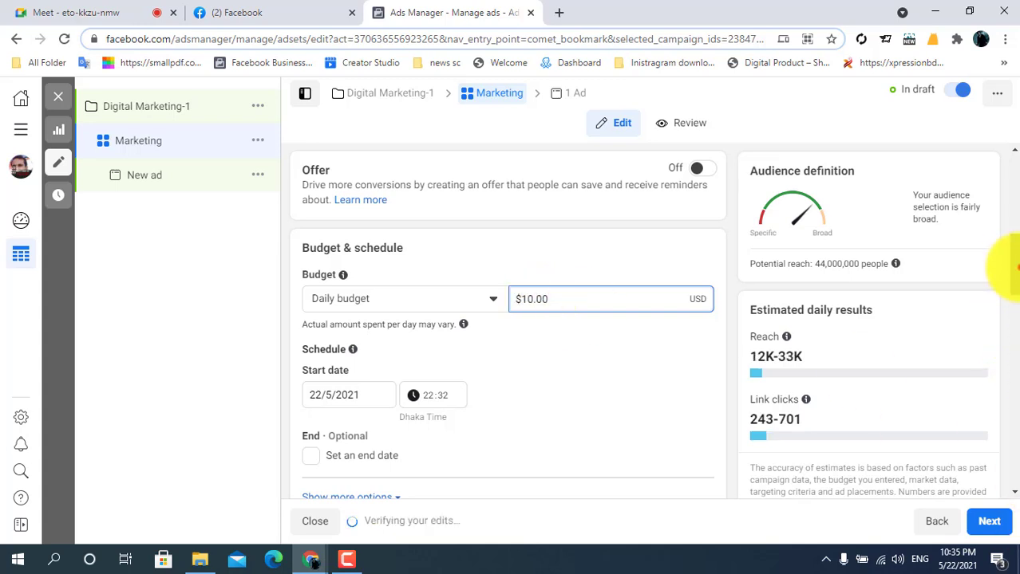
left_click_drag(1015, 265, 1014, 279)
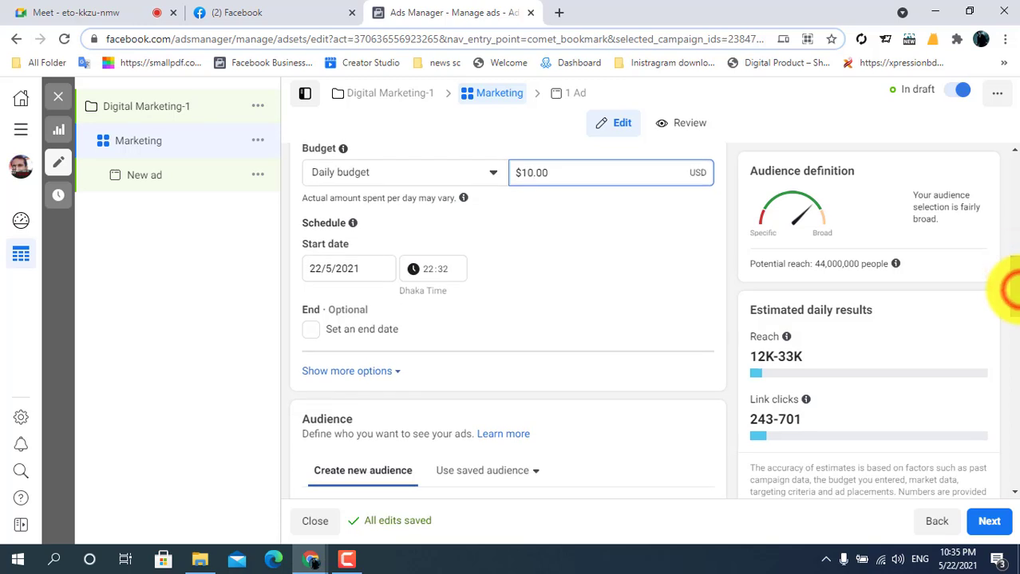
left_click_drag(1013, 289, 1011, 281)
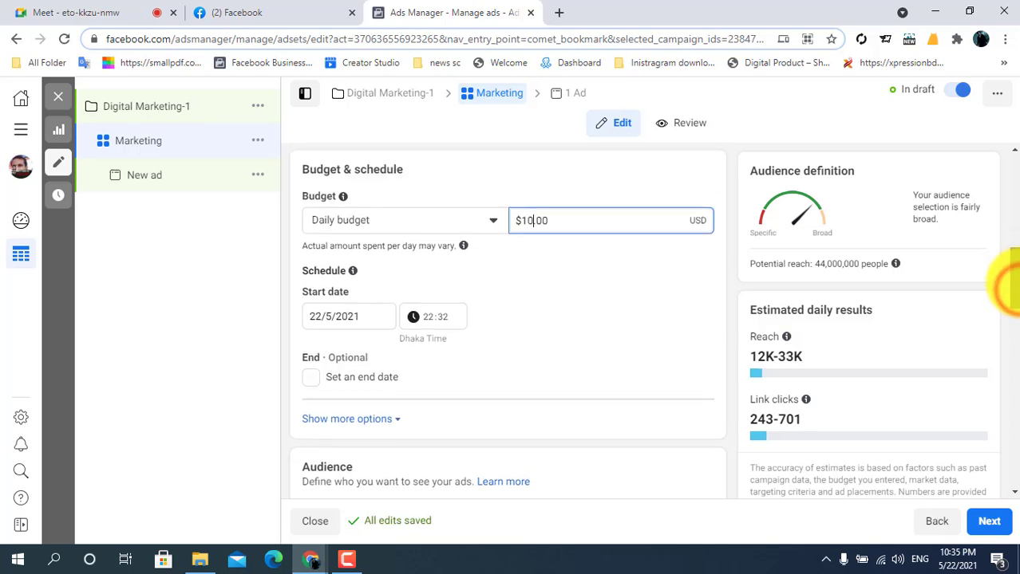
left_click(452, 224)
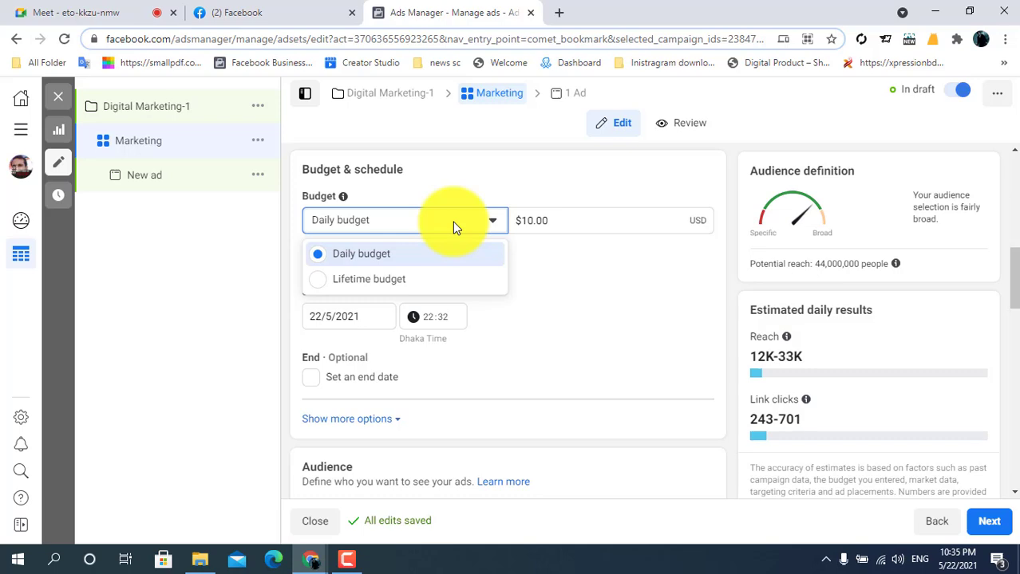
Switch to the Google Meet call, admit the person waiting to join, and return to Ads Manager.
left_click(40, 12)
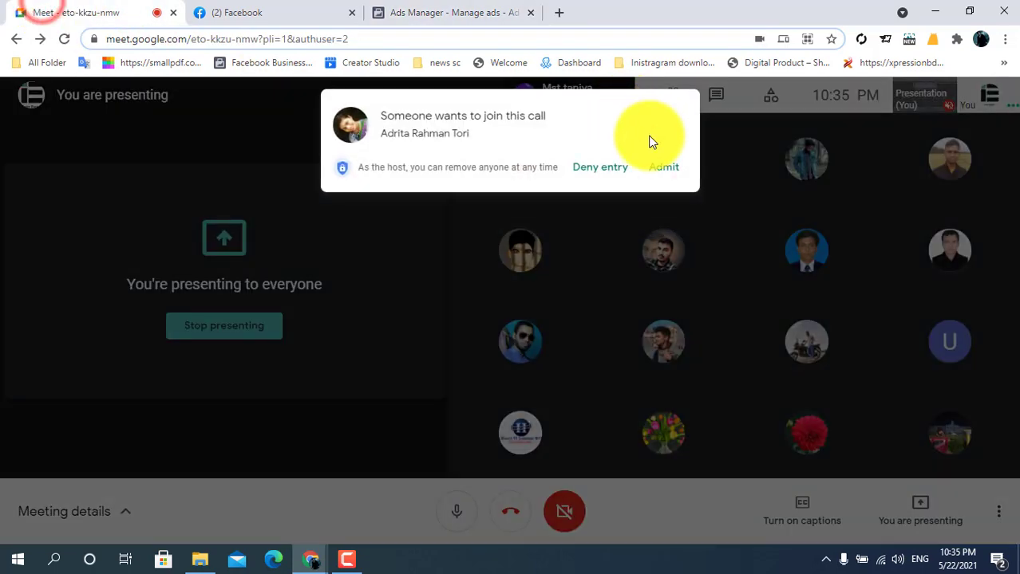
left_click(664, 165)
left_click(451, 12)
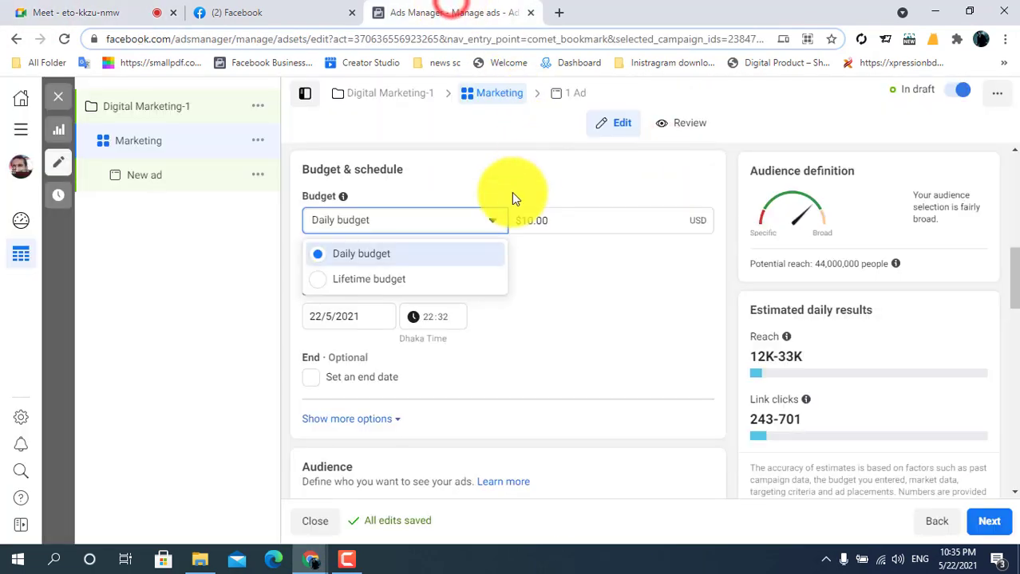
Change the ad set's budget type to Lifetime budget and set the amount to $31.00.
left_click(383, 275)
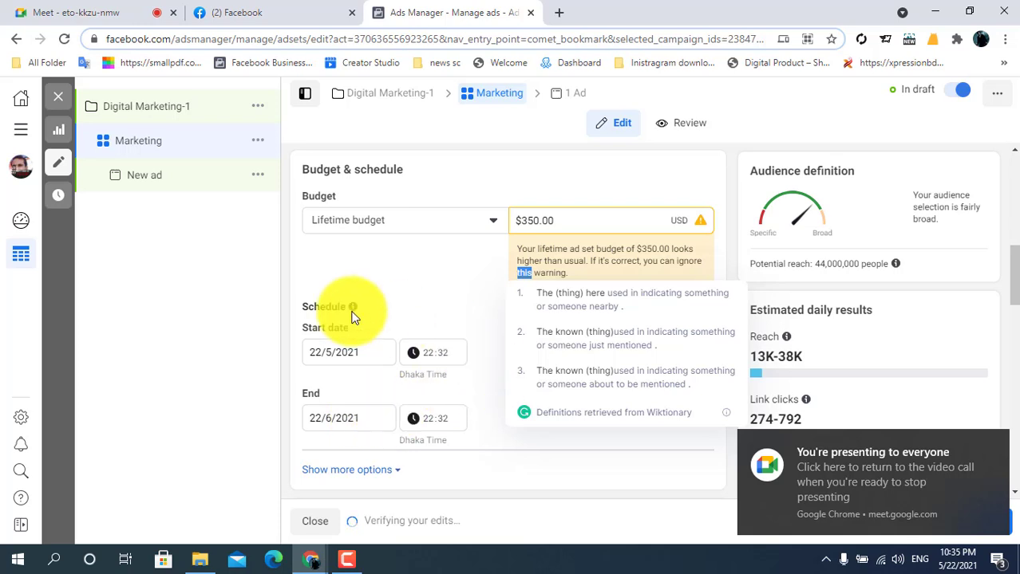
left_click(269, 313)
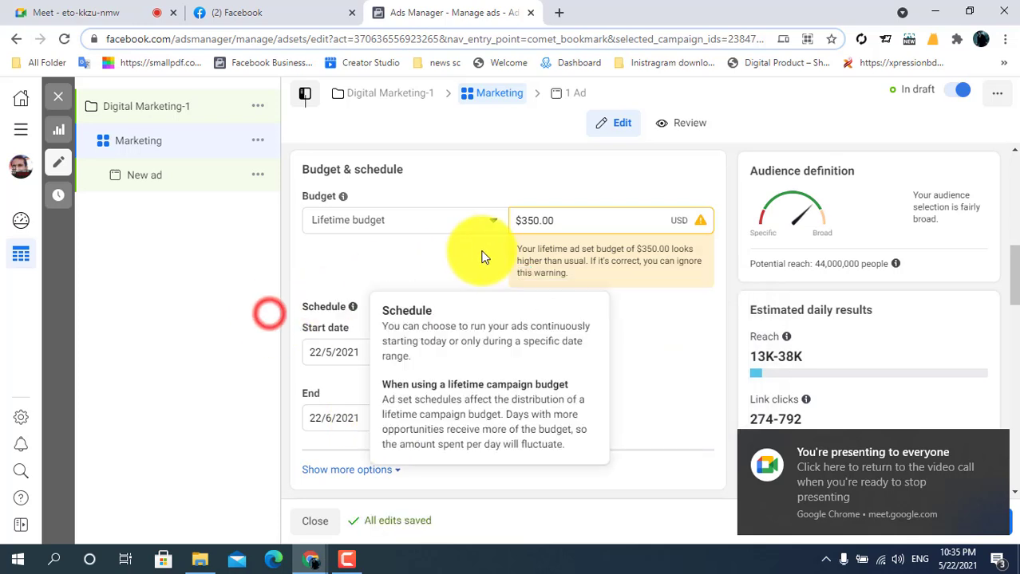
left_click(522, 221)
left_click(541, 224)
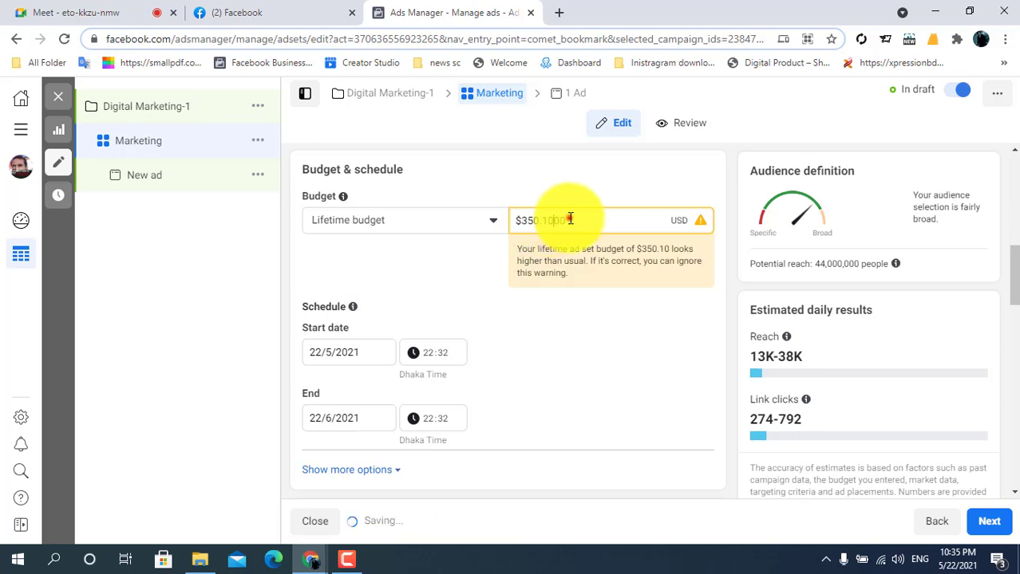
left_click_drag(567, 219, 526, 220)
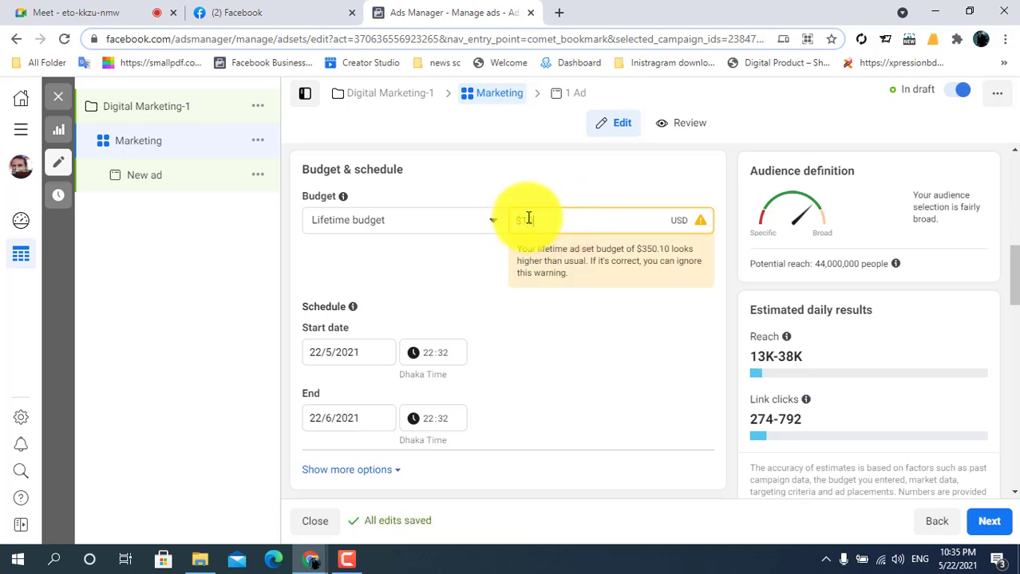
type("10")
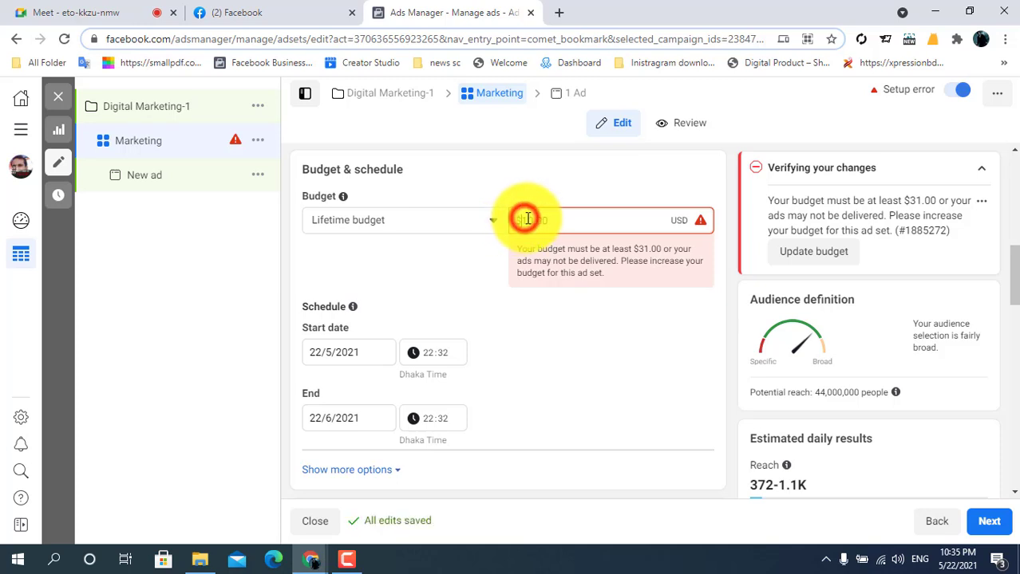
left_click_drag(526, 219, 527, 217)
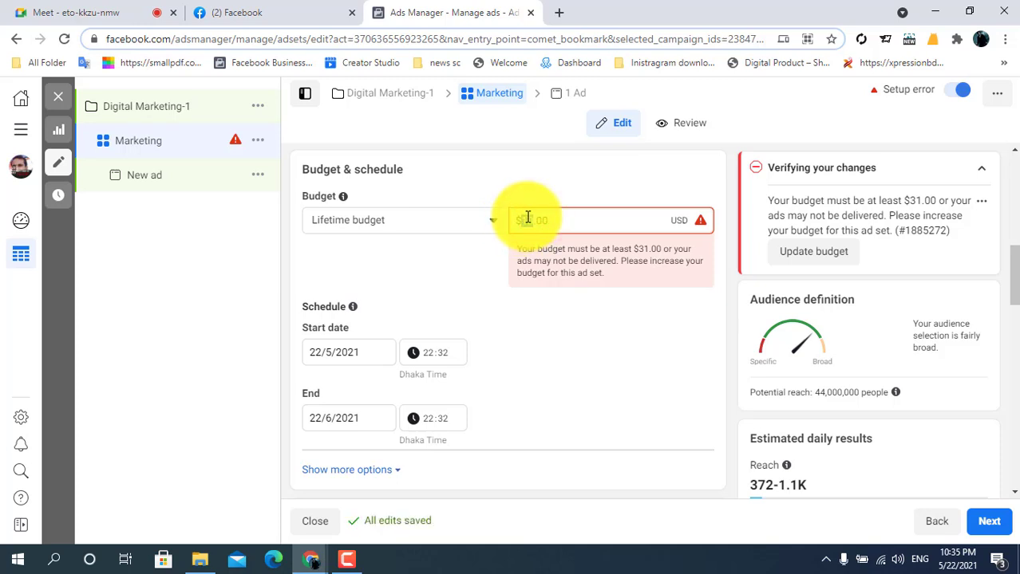
type("31")
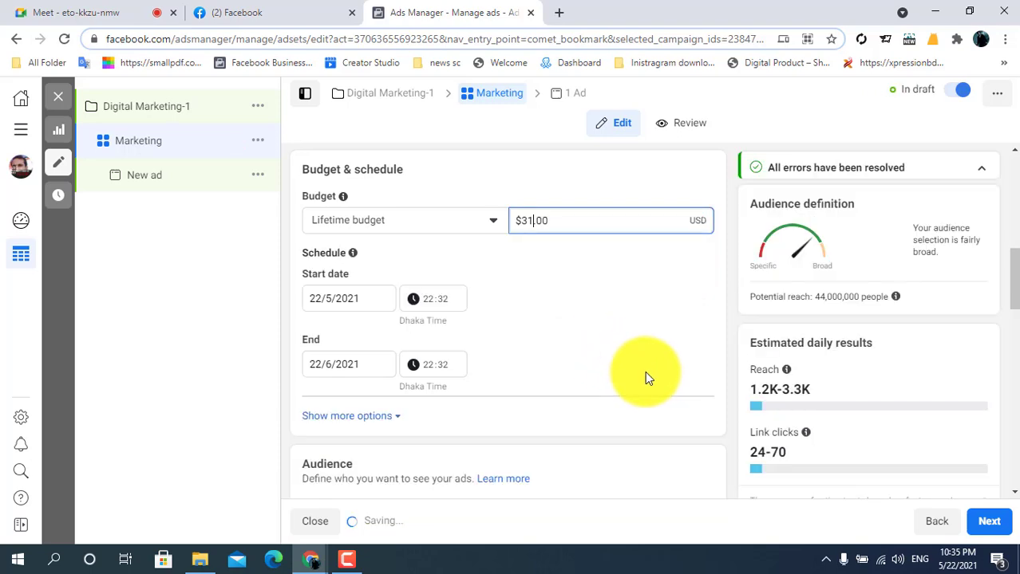
Admit another waiting participant to the Google Meet call and go back to the ad set in Ads Manager.
left_click(90, 8)
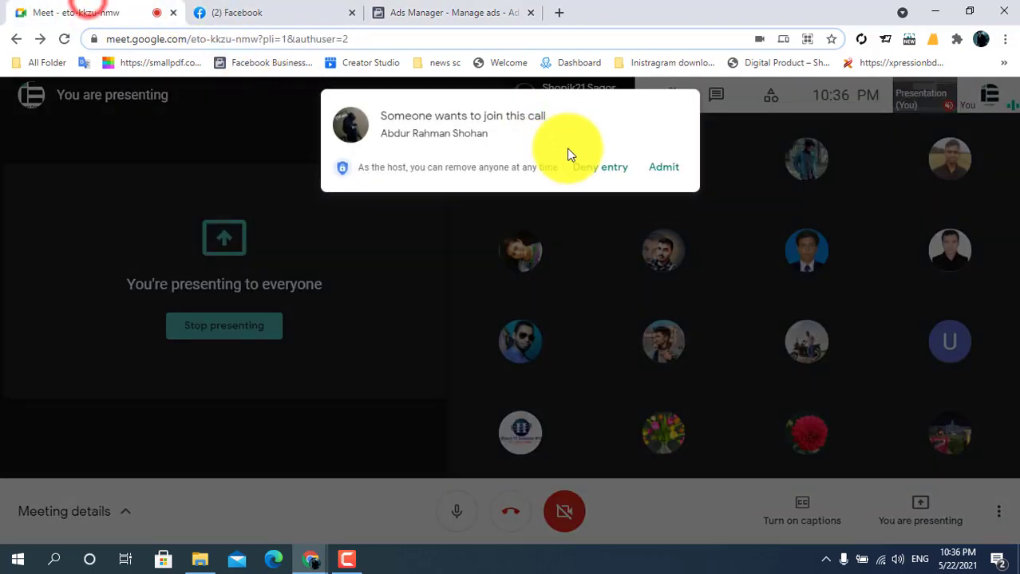
left_click(665, 173)
left_click(471, 16)
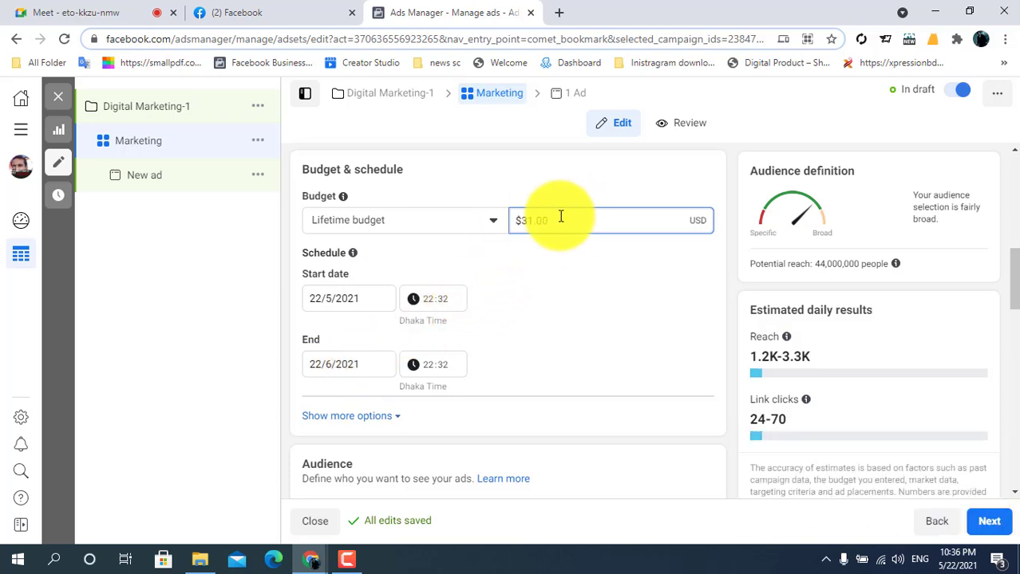
Set the end date of the ad set's schedule to 31/5/2021.
left_click_drag(554, 221, 522, 226)
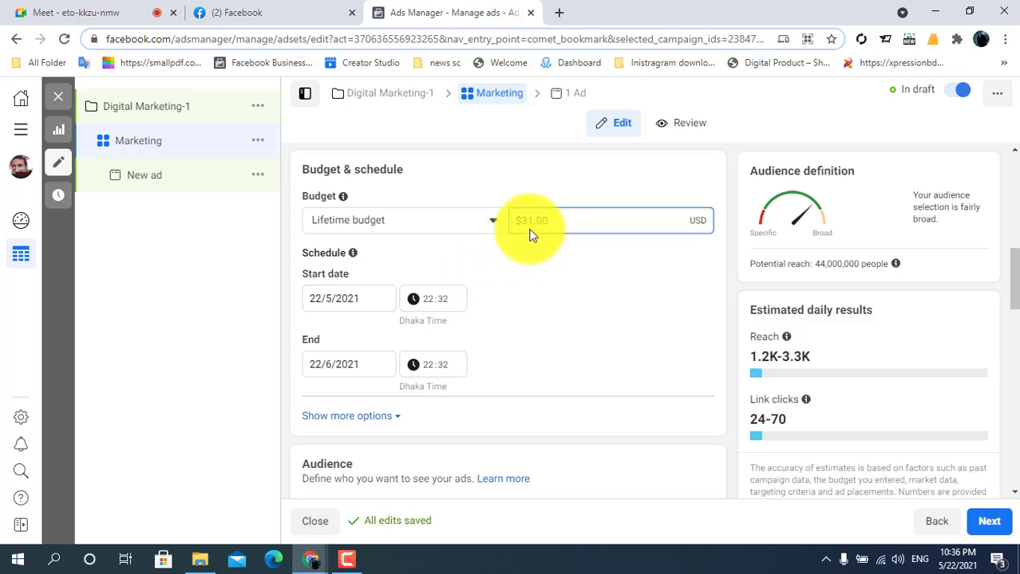
left_click(348, 367)
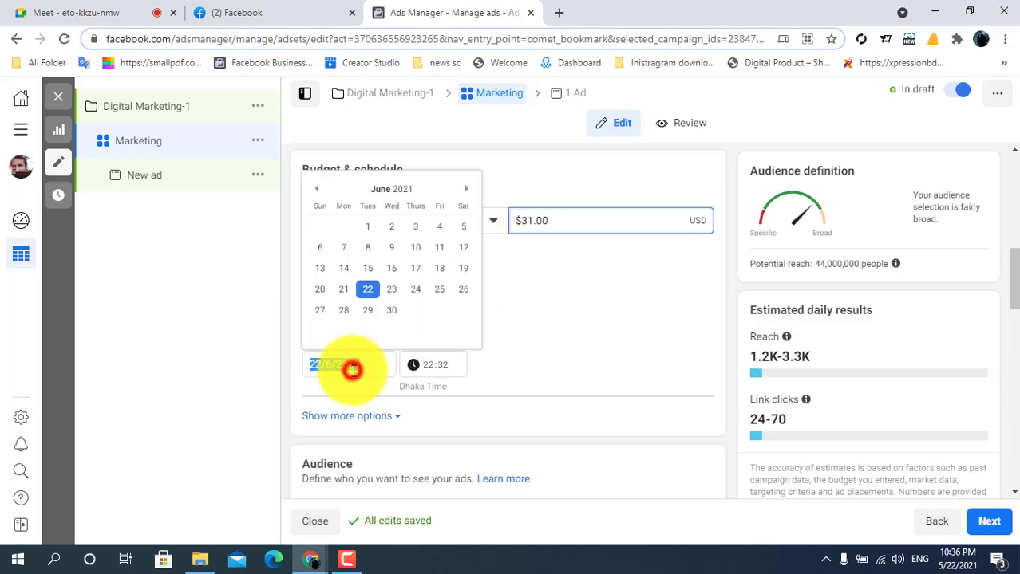
left_click(314, 189)
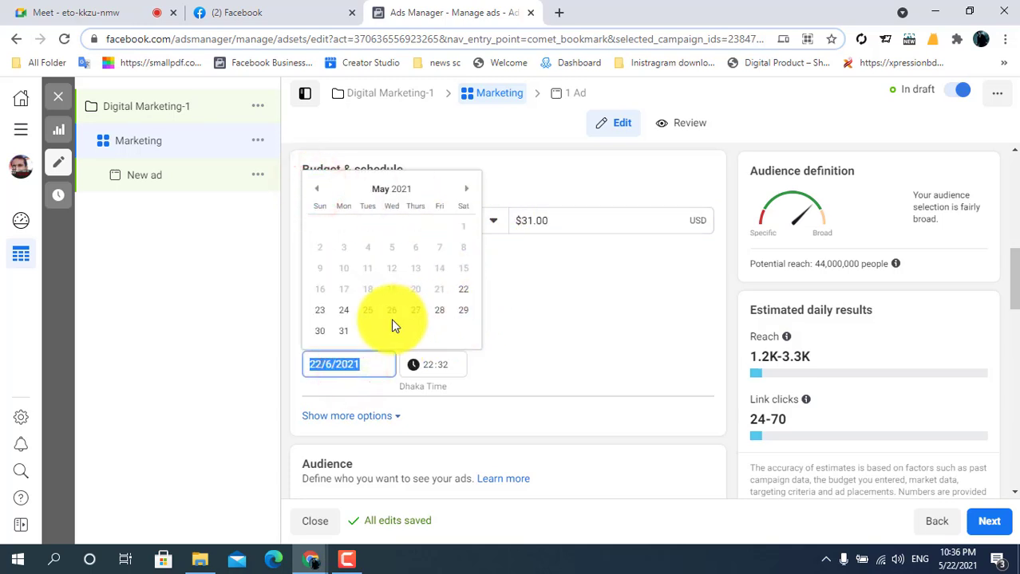
left_click(341, 336)
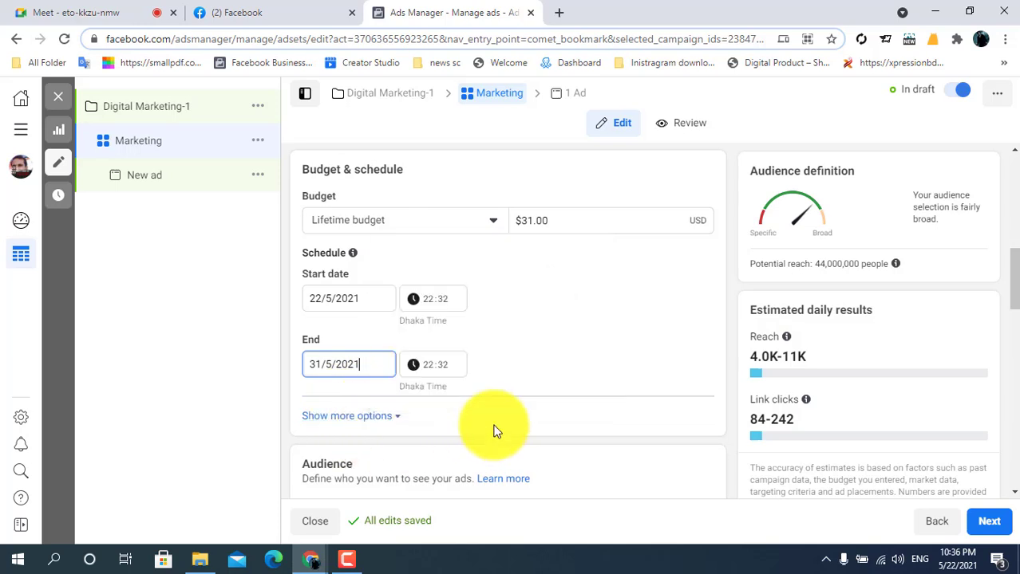
Edit the audience locations and replace Bangladesh with the city Dhaka, Dhaka Division, Bangladesh.
left_click_drag(1011, 286, 1015, 337)
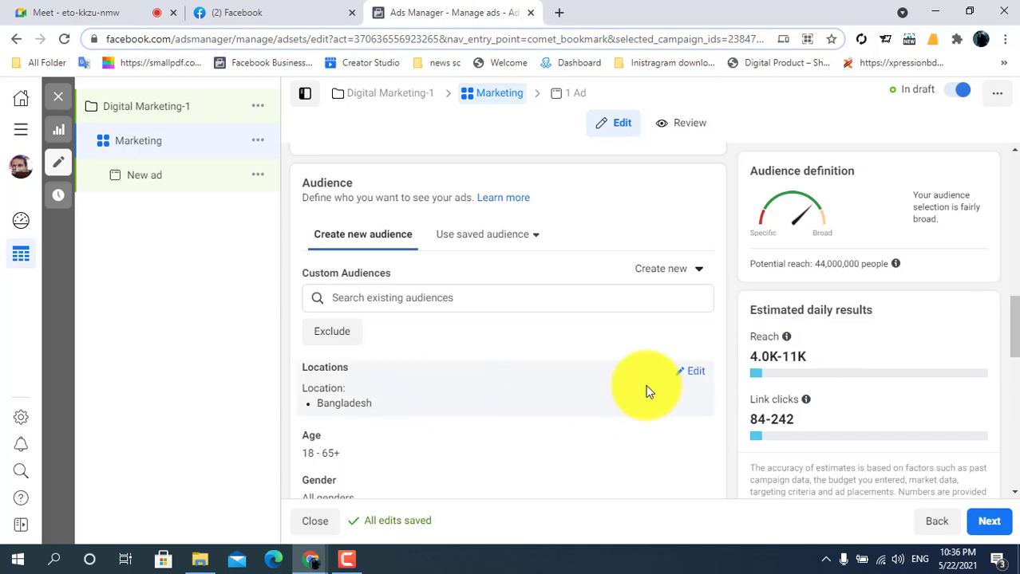
left_click(690, 372)
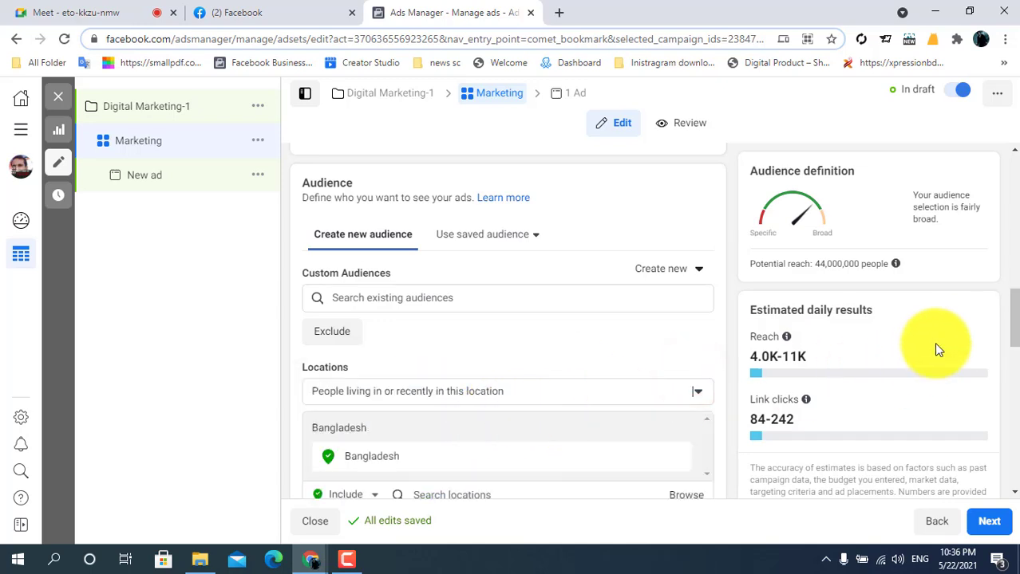
left_click_drag(1015, 319, 1015, 324)
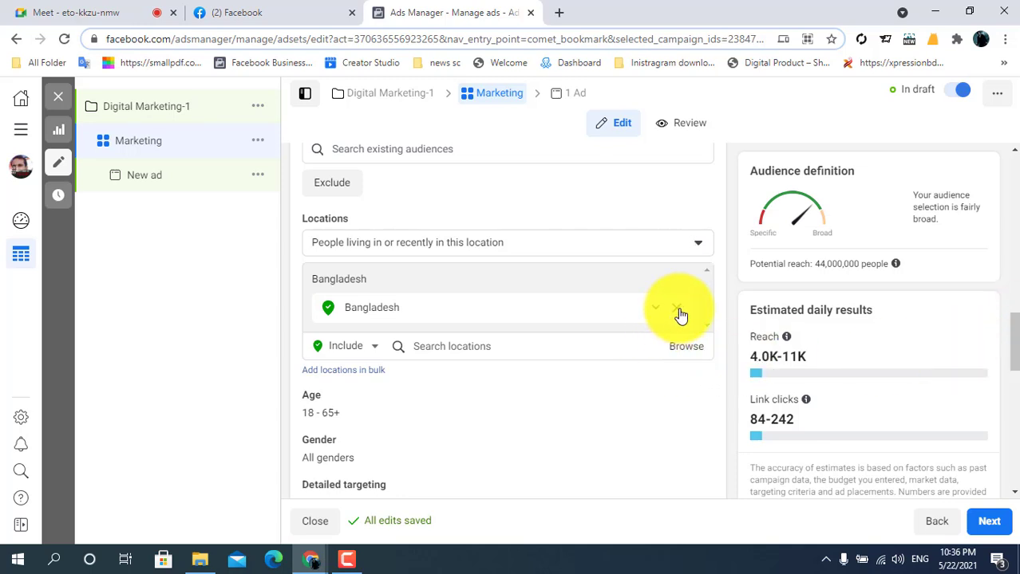
left_click(519, 347)
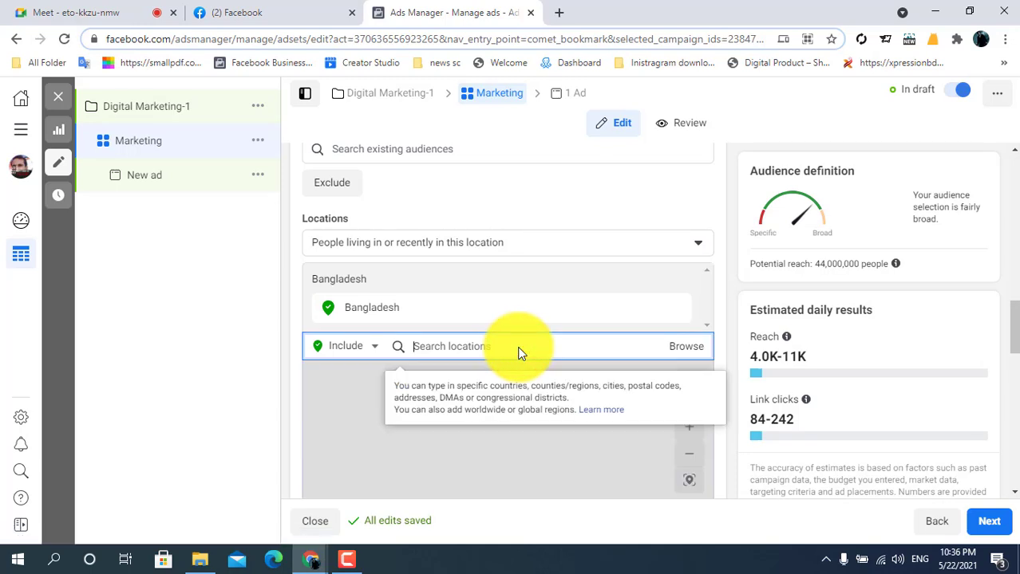
type("Dhaka")
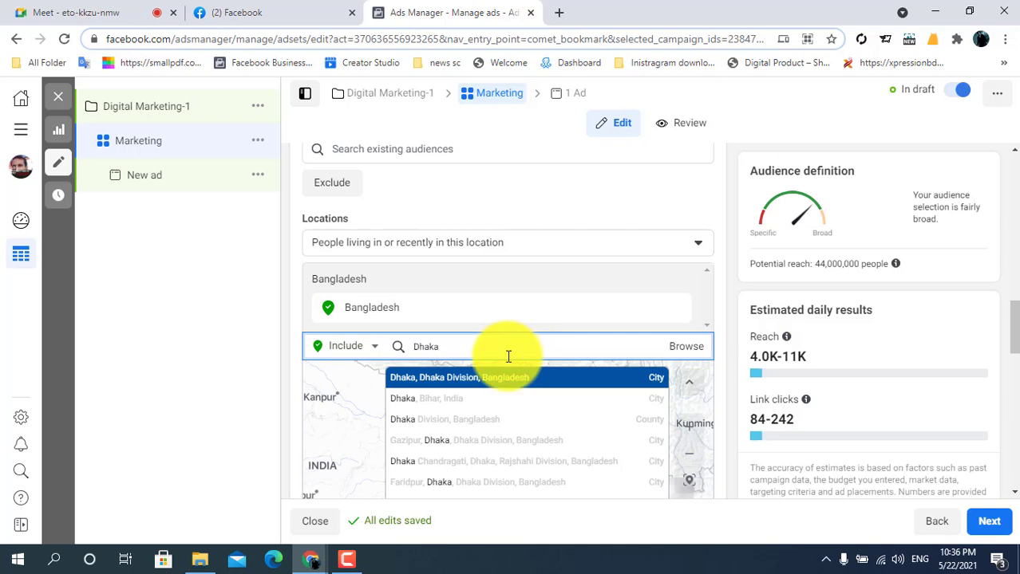
left_click(472, 377)
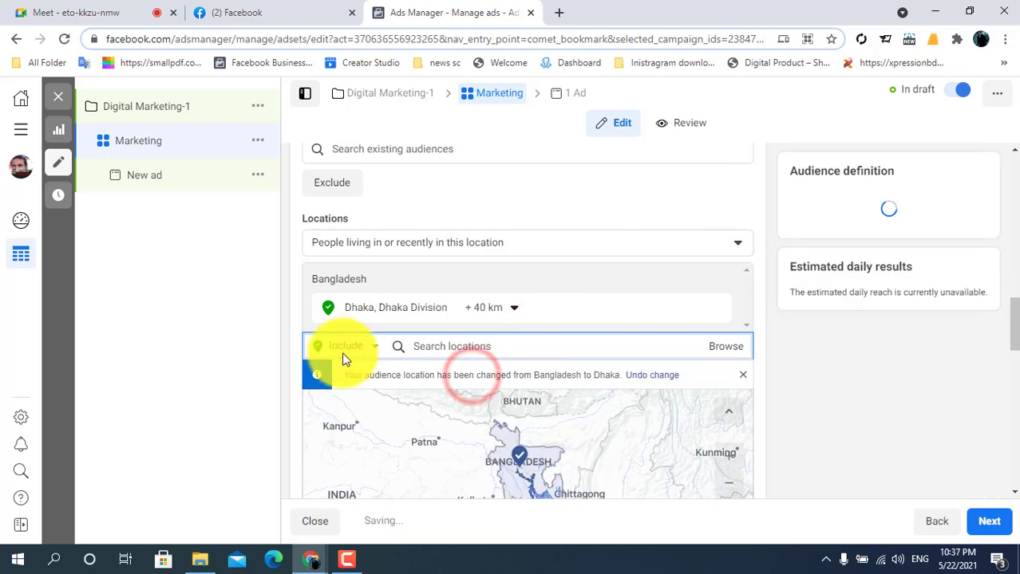
Extend the radius around the included Dhaka location to 80 km.
mouse_move(1009, 315)
left_mouse_down()
mouse_move(1011, 327)
mouse_move(1011, 318)
left_mouse_up()
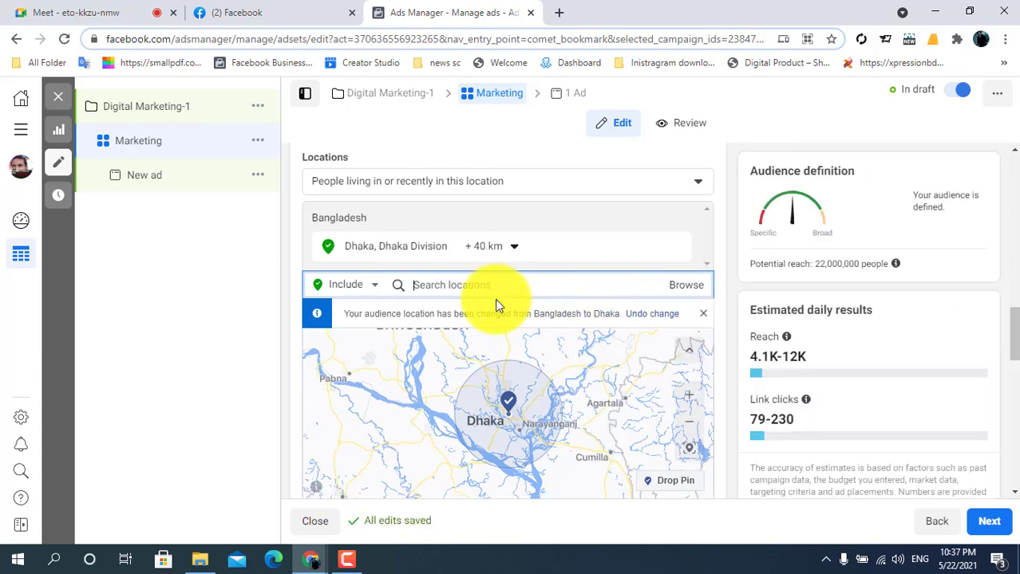
left_click(513, 249)
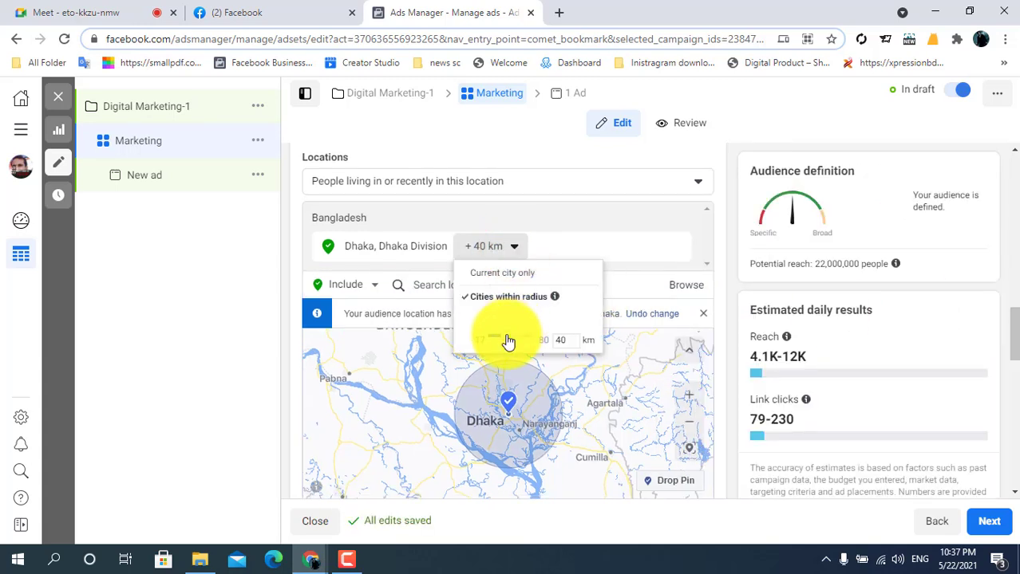
left_click_drag(505, 339, 539, 341)
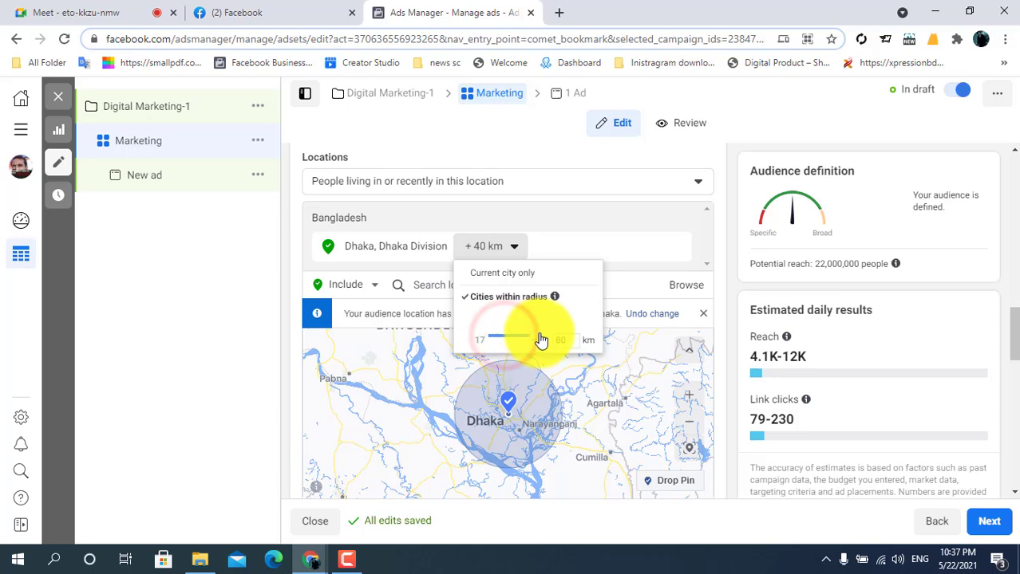
left_click(759, 303)
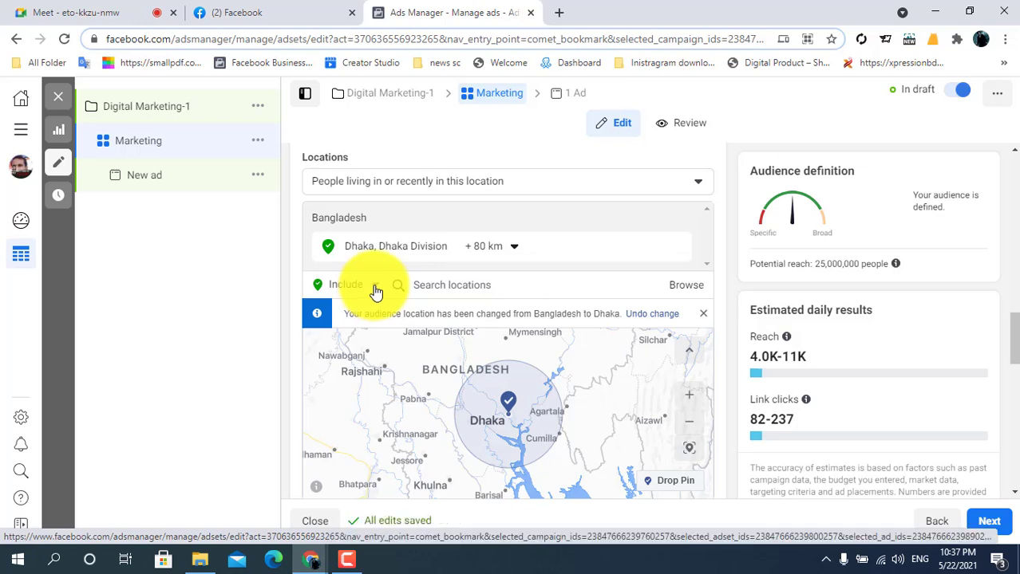
Exclude the city Mirpur, Dhaka, Dhaka Division, Bangladesh from the audience locations with a radius of 80 km.
left_click(375, 289)
left_click(341, 327)
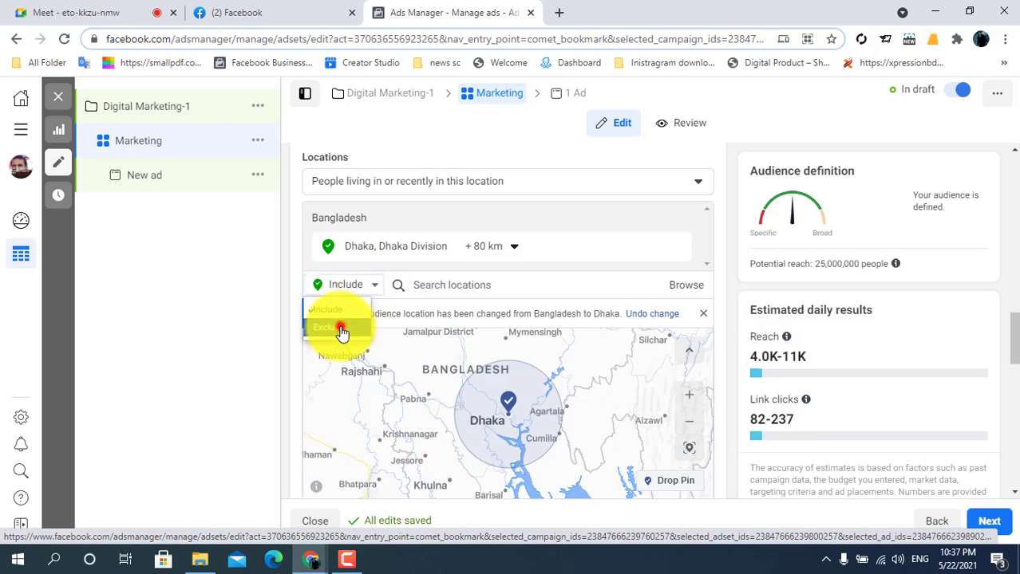
left_click(466, 285)
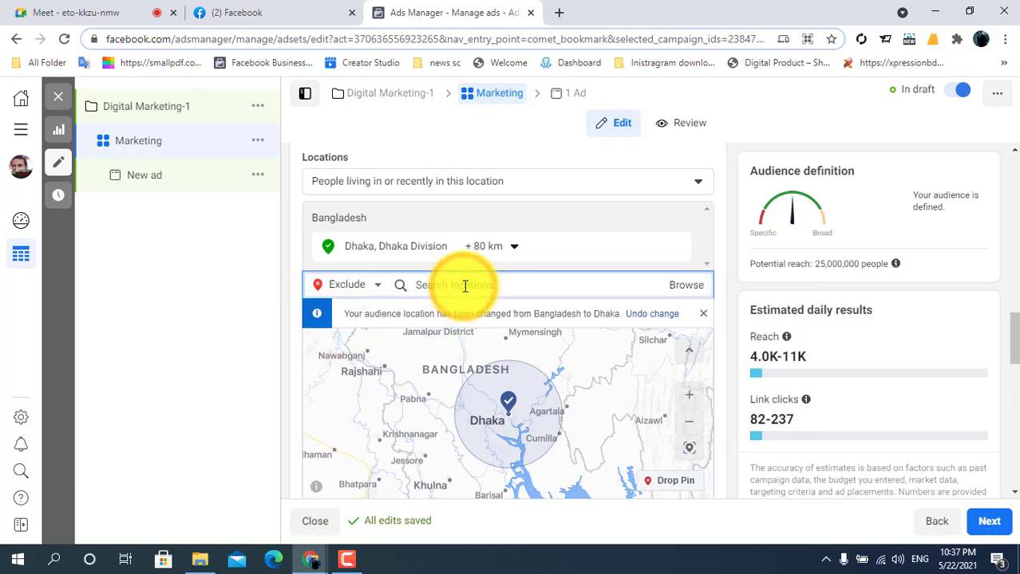
type("Mirpu")
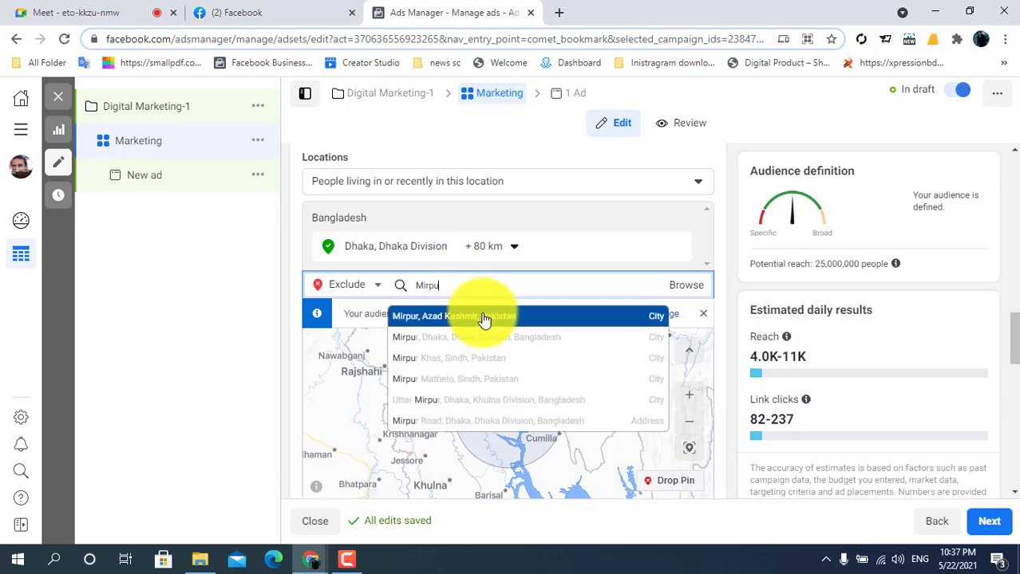
left_click(464, 341)
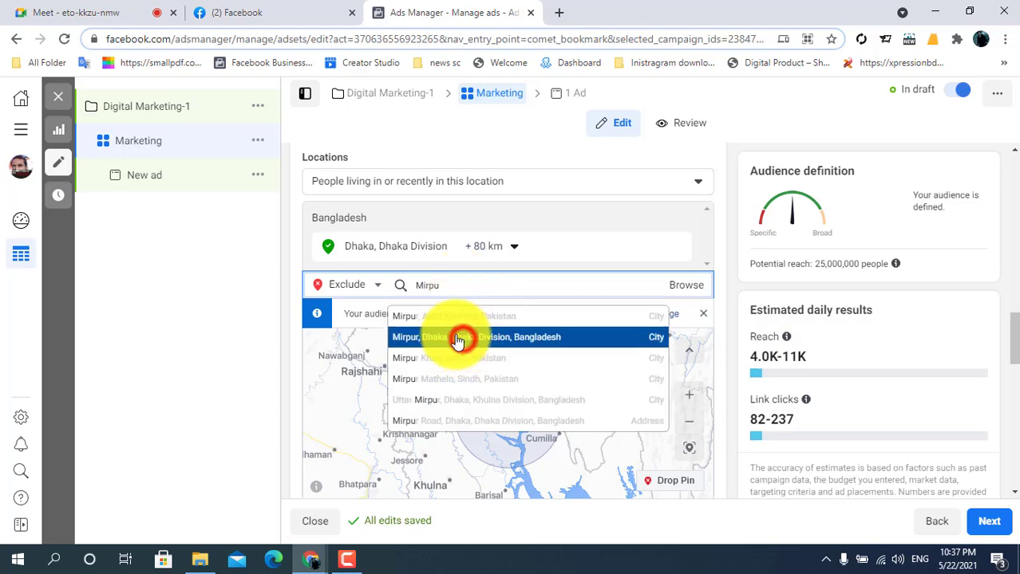
left_click(545, 284)
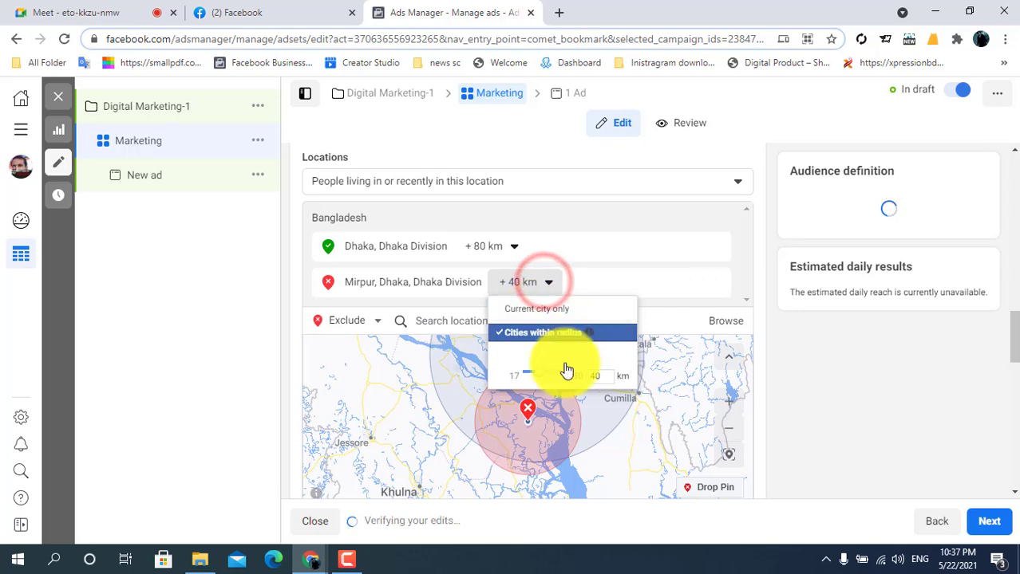
left_click_drag(543, 375, 683, 312)
left_click(724, 284)
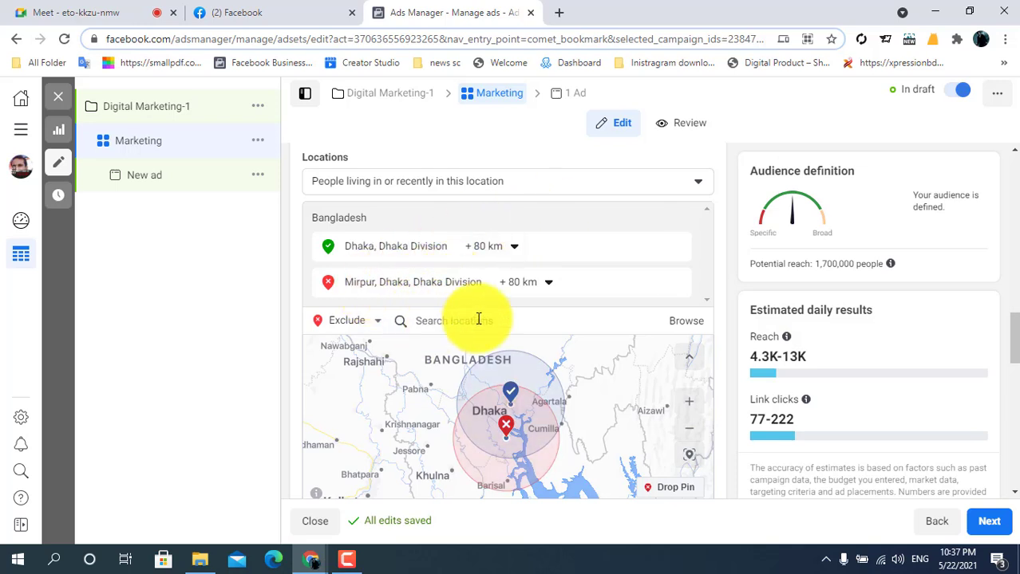
Switch the location search back to Include and remove the excluded Mirpur location.
left_click(364, 323)
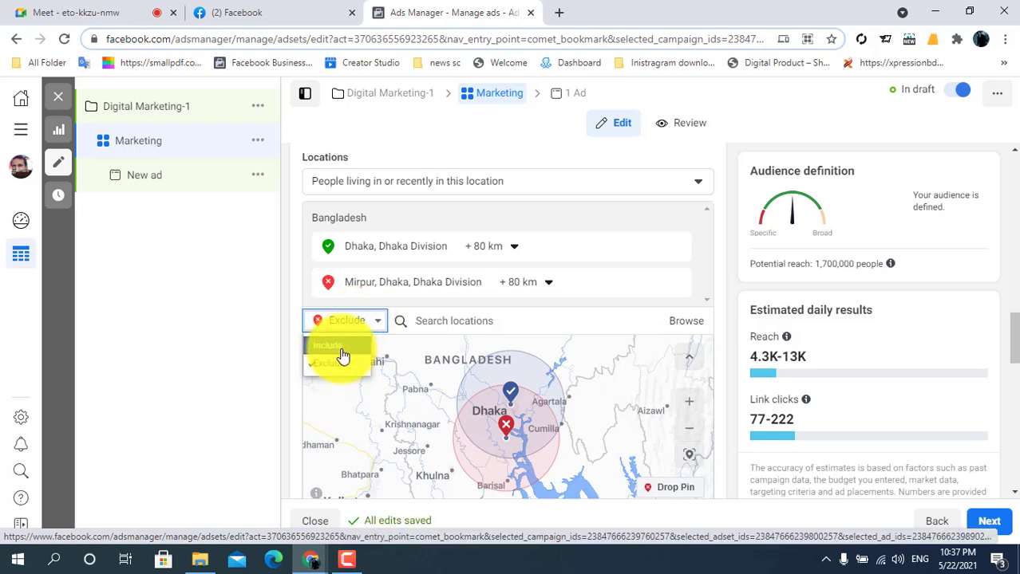
left_click(333, 345)
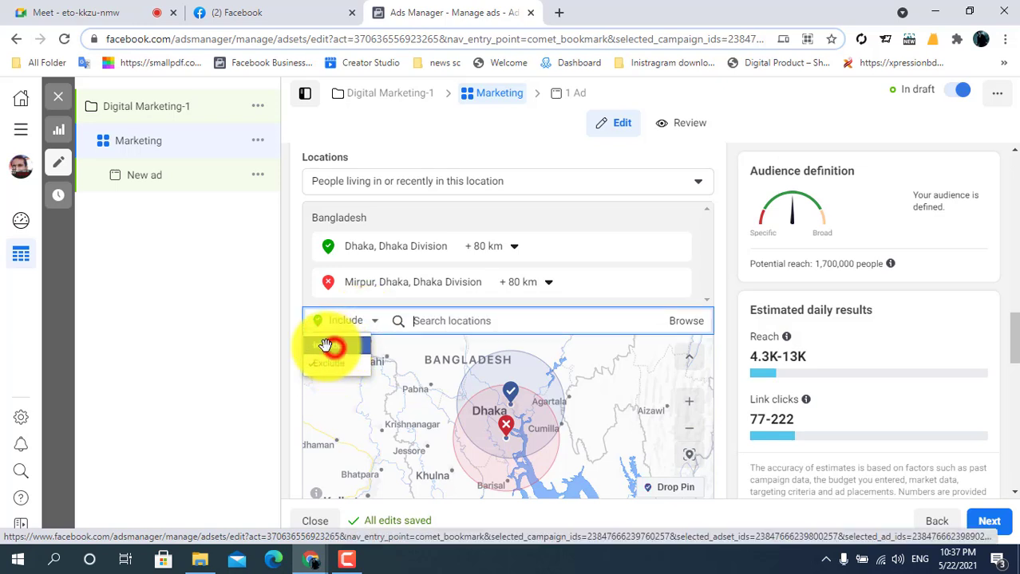
left_click(425, 321)
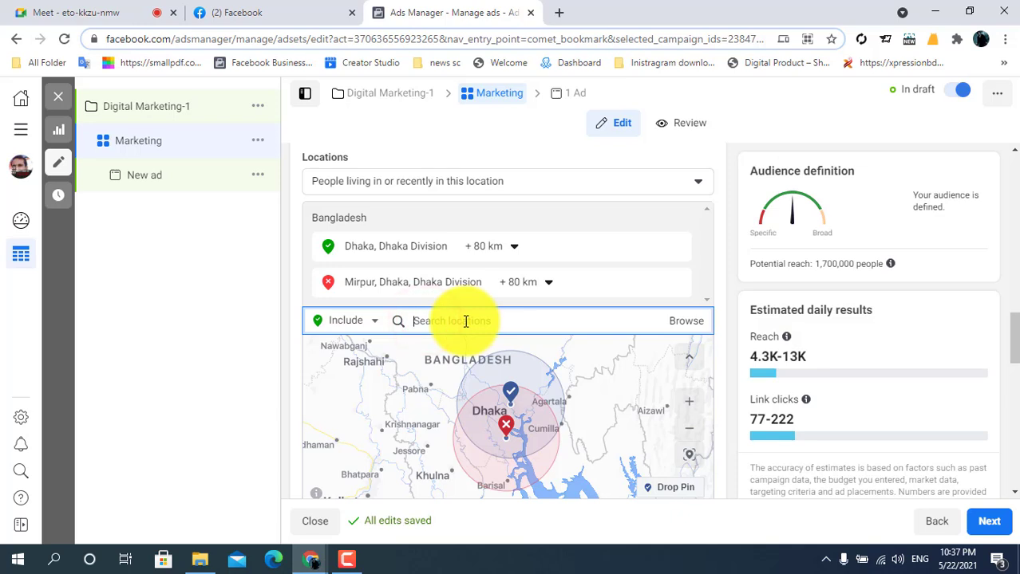
mouse_move(597, 292)
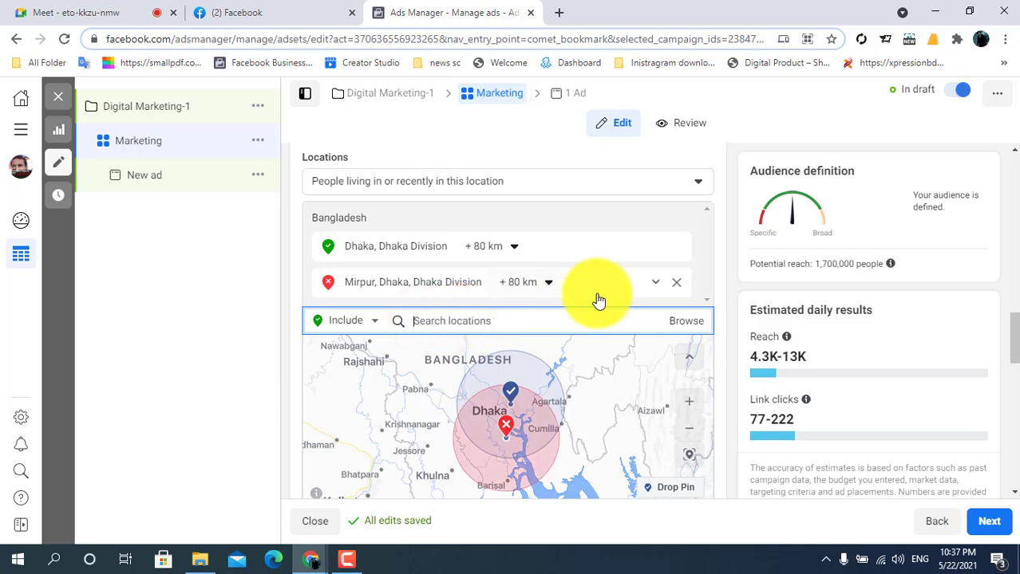
left_click(676, 289)
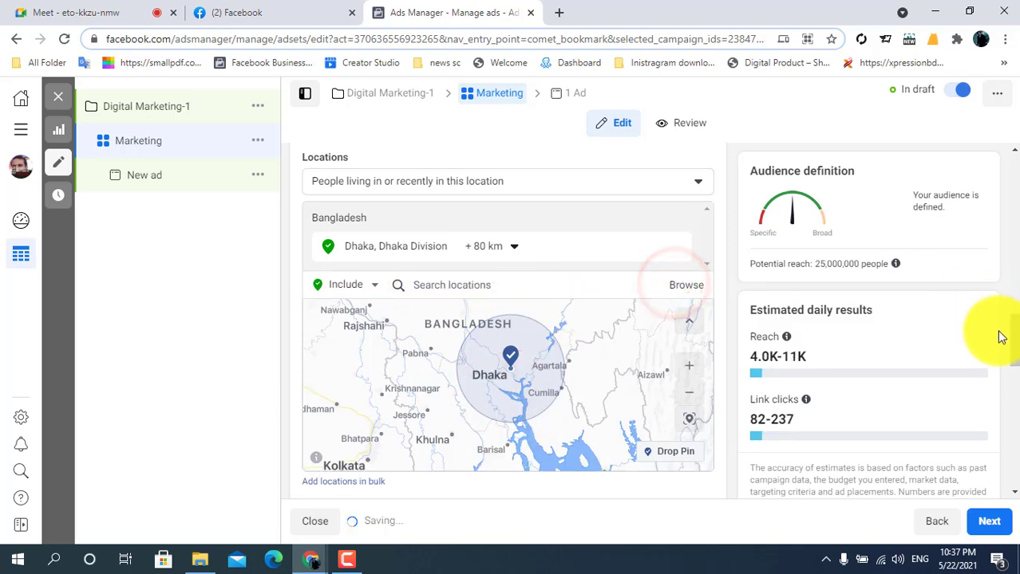
Edit the audience's age range and set the minimum age to 20.
left_click_drag(1015, 327, 1012, 353)
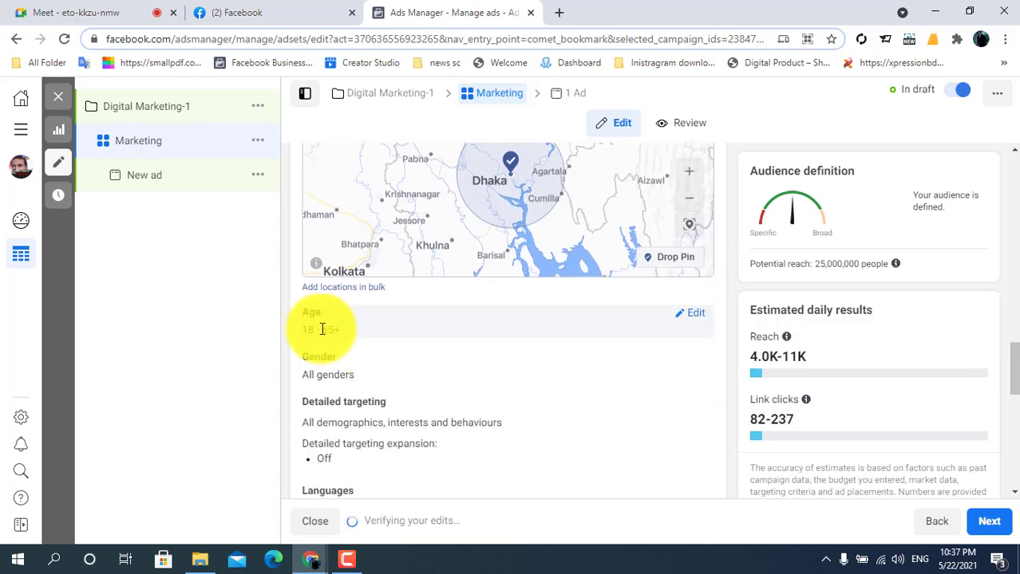
left_click(685, 314)
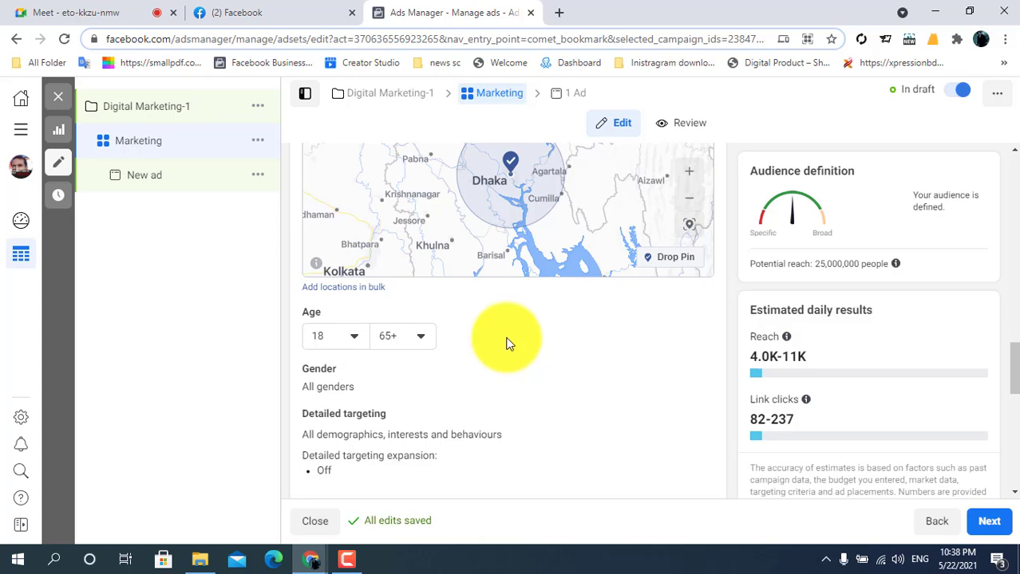
left_click(345, 337)
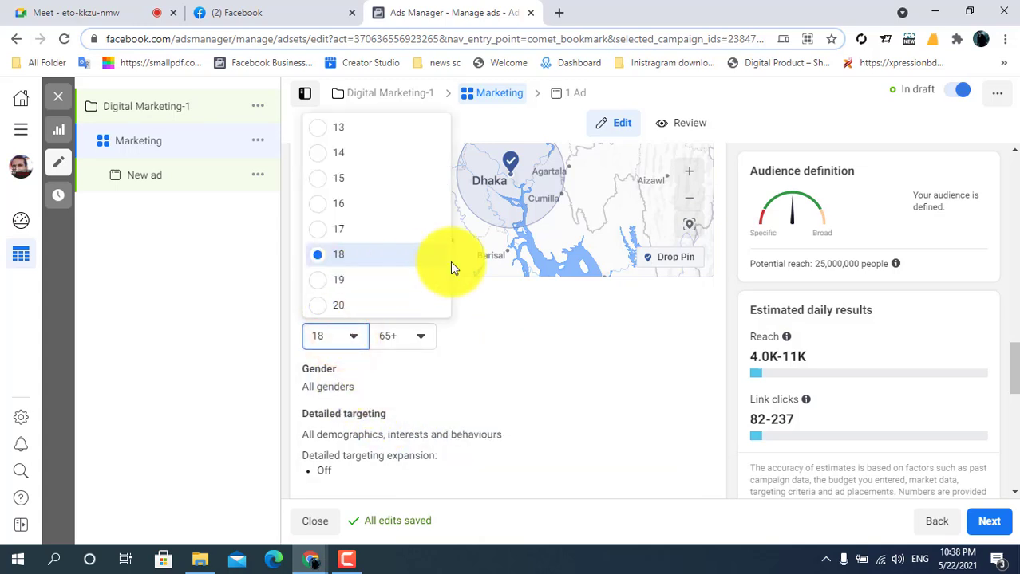
left_click(350, 307)
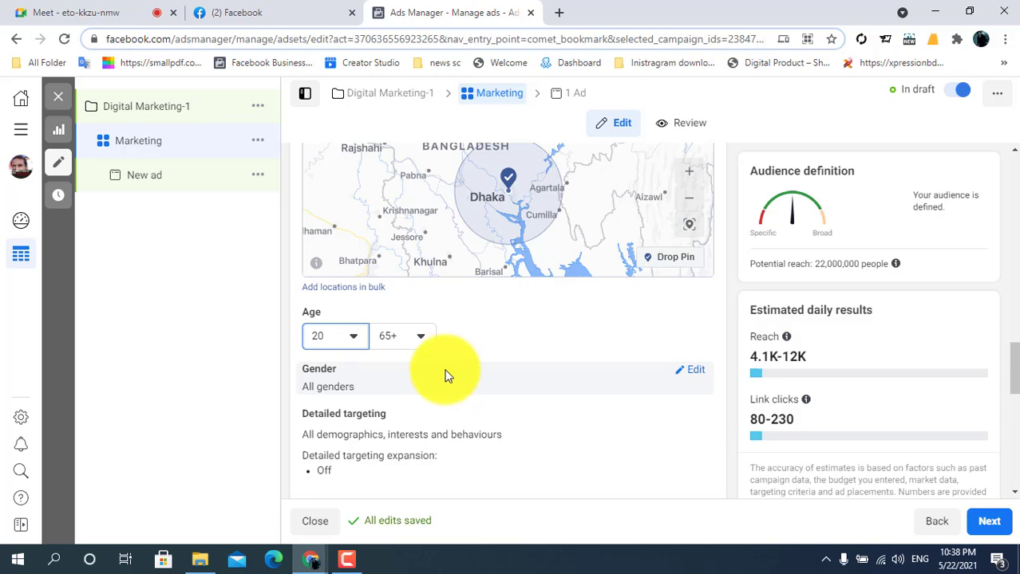
Lower the maximum age of the target audience to 44.
left_click(408, 340)
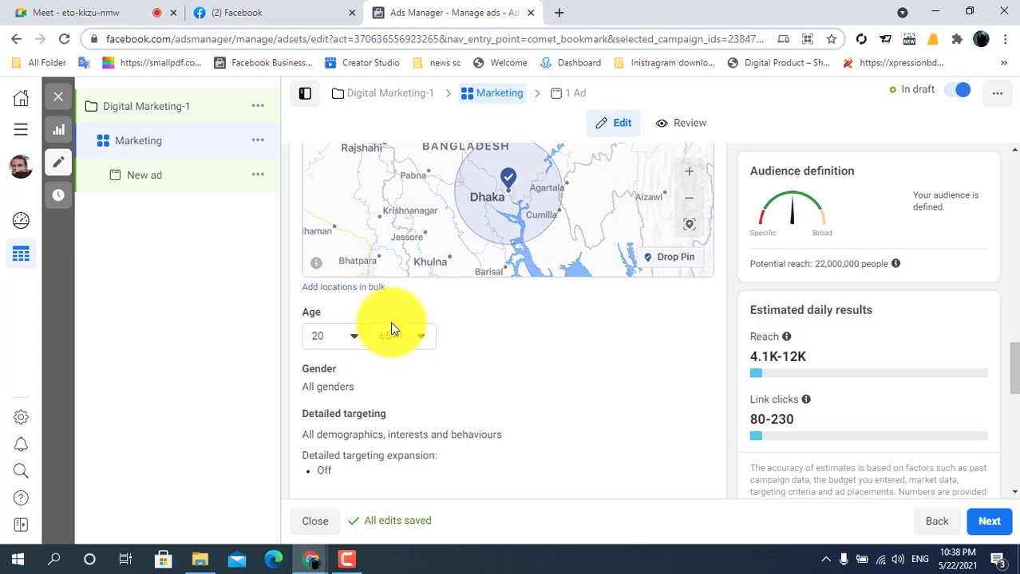
left_click(414, 336)
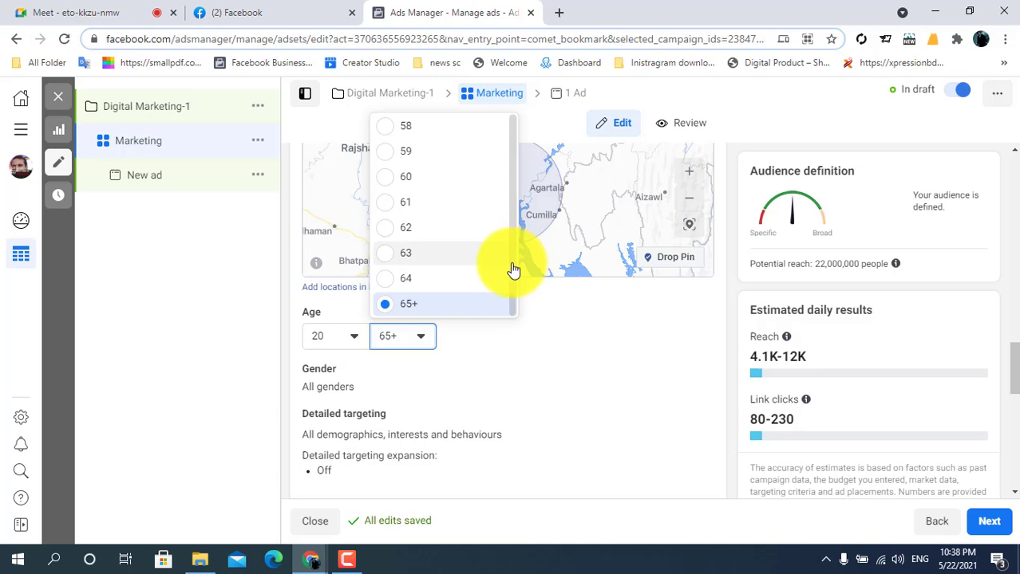
left_click(511, 253)
left_click(410, 333)
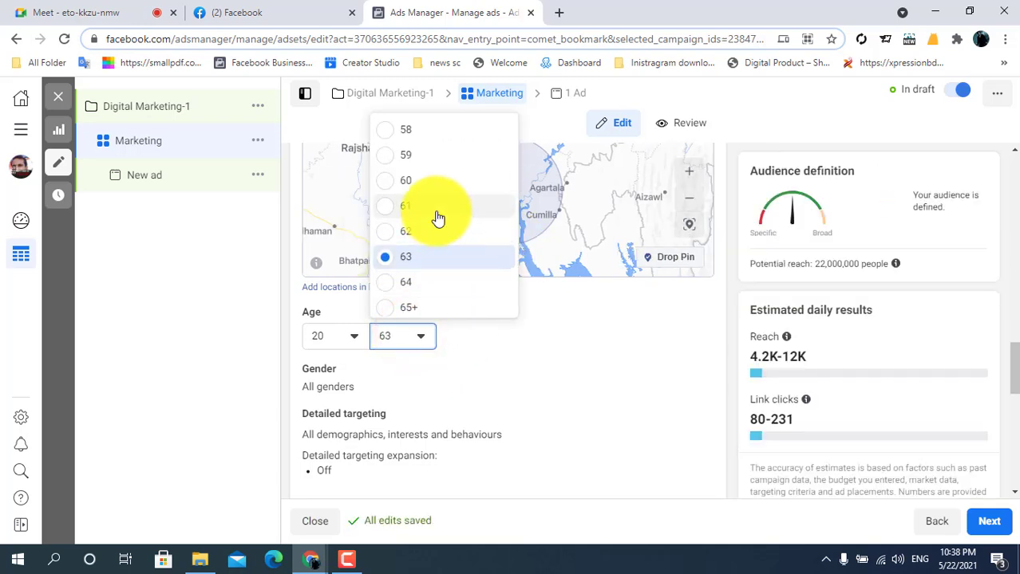
scroll(436, 215, "up", 1)
scroll(437, 215, "down", 1)
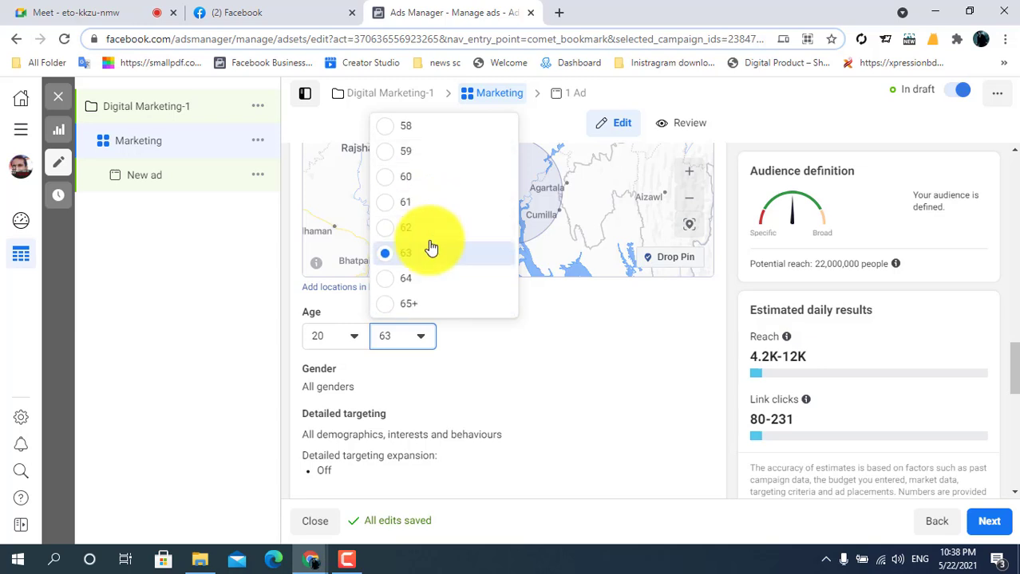
scroll(435, 235, "up", 1)
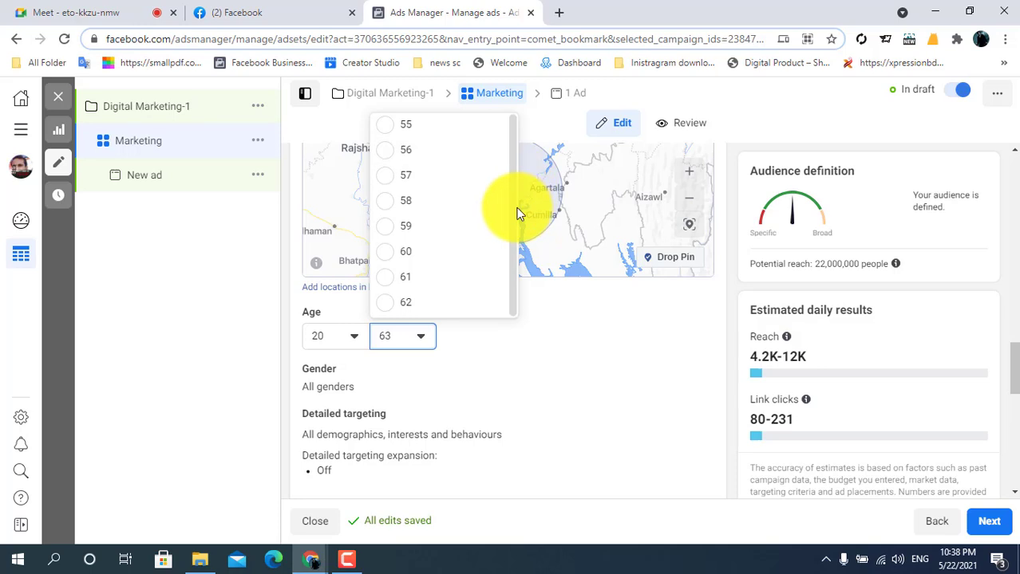
left_click(512, 123)
left_click(416, 333)
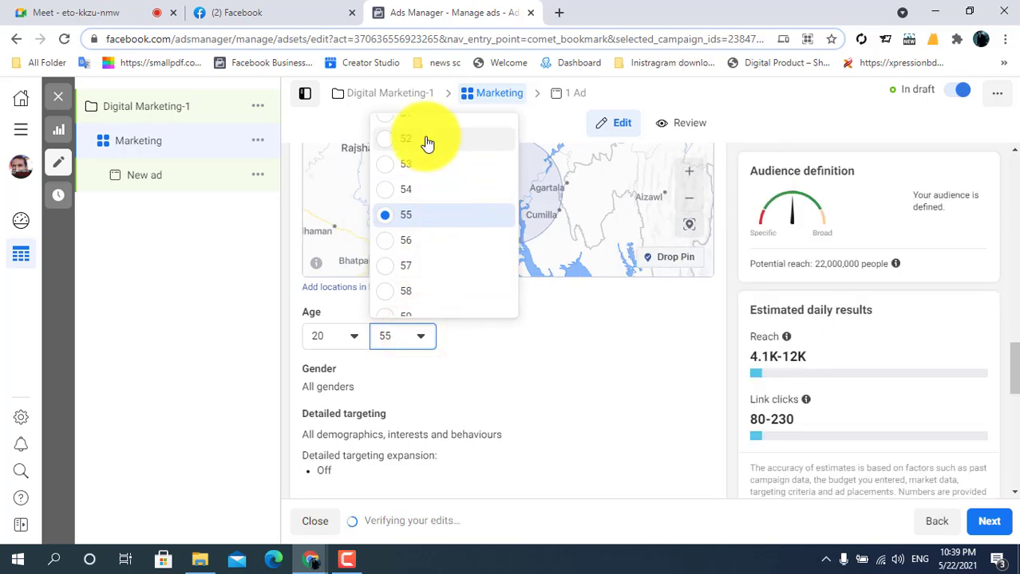
left_click(419, 118)
left_click(412, 335)
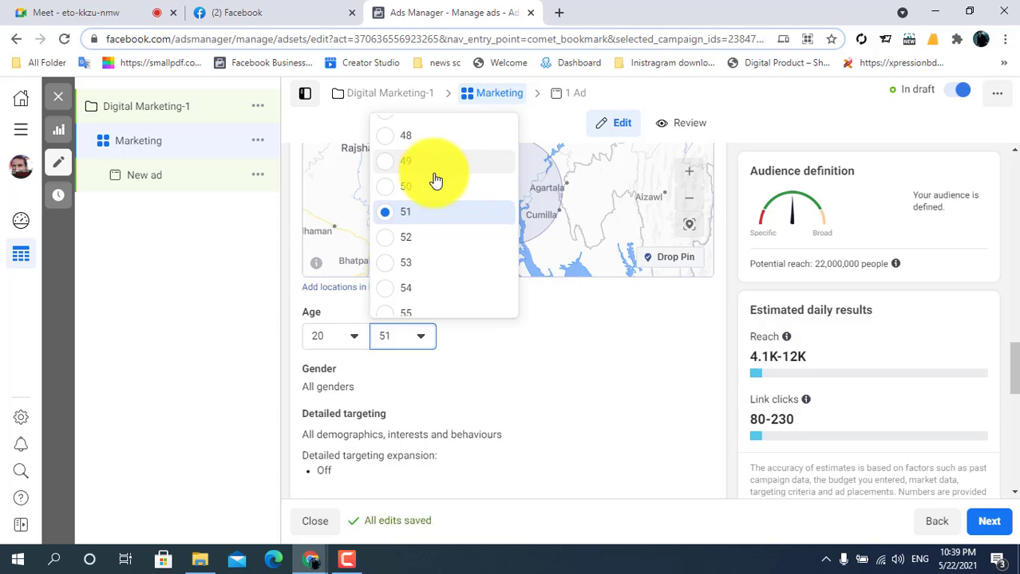
left_click(395, 139)
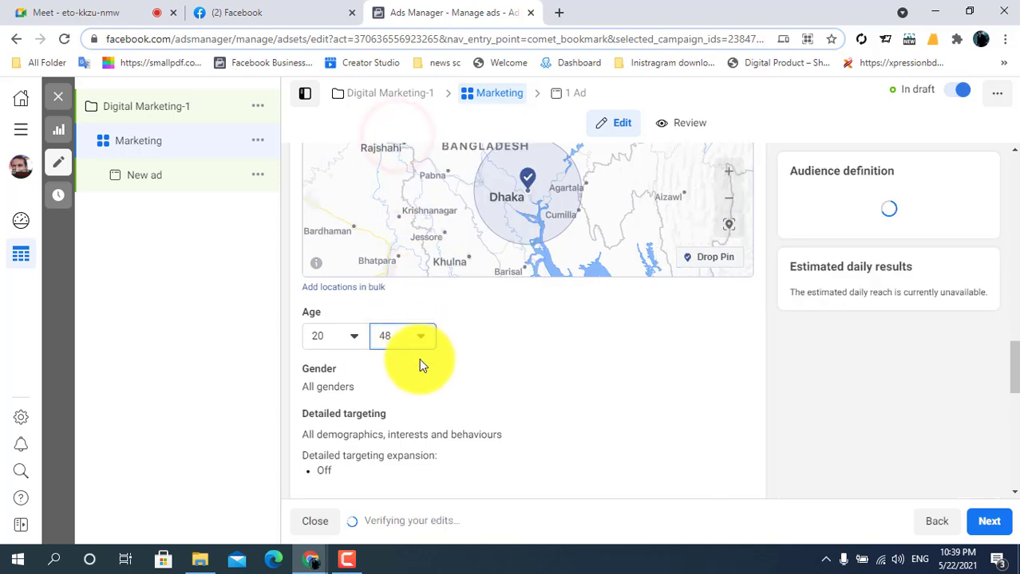
left_click(413, 335)
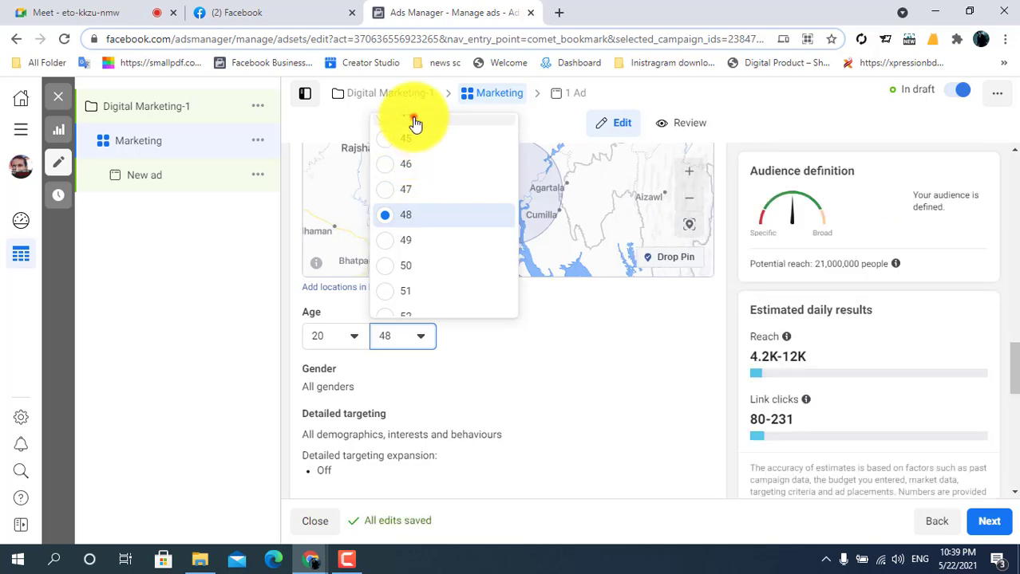
left_click(413, 120)
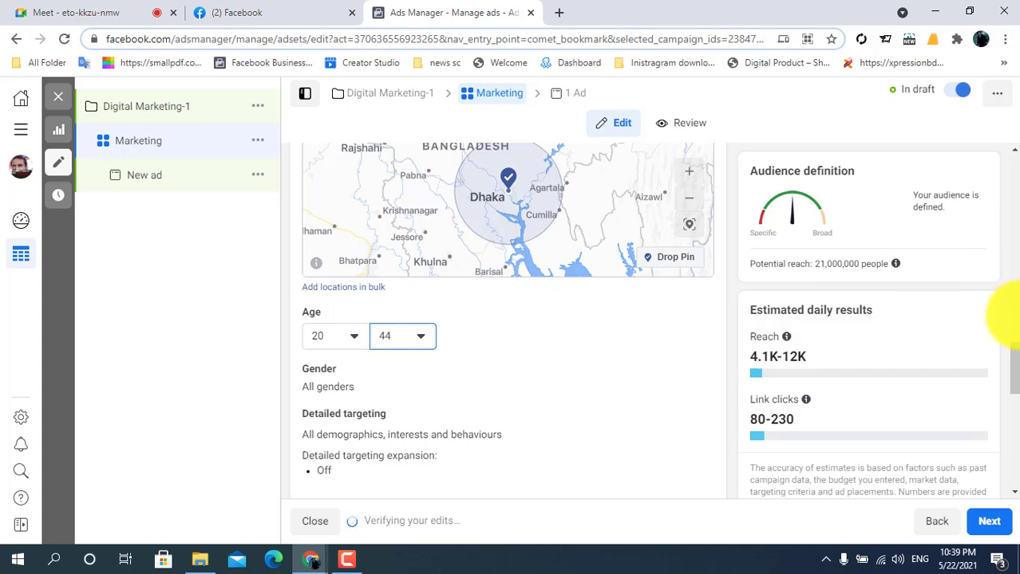
Edit the audience's gender, try Men and Women, and set it back to All.
left_click_drag(1015, 376, 1015, 345)
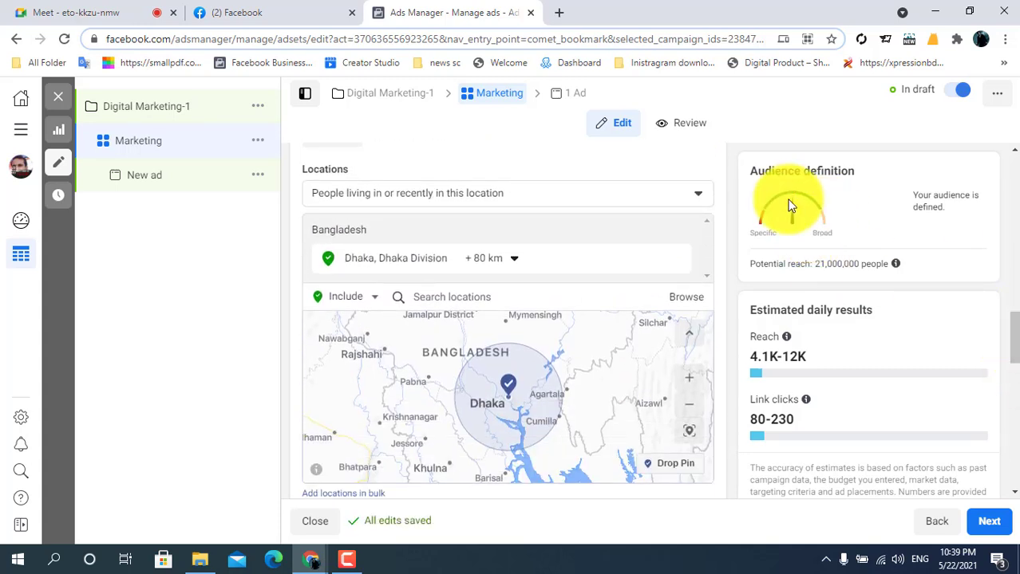
left_click_drag(1007, 342, 1009, 353)
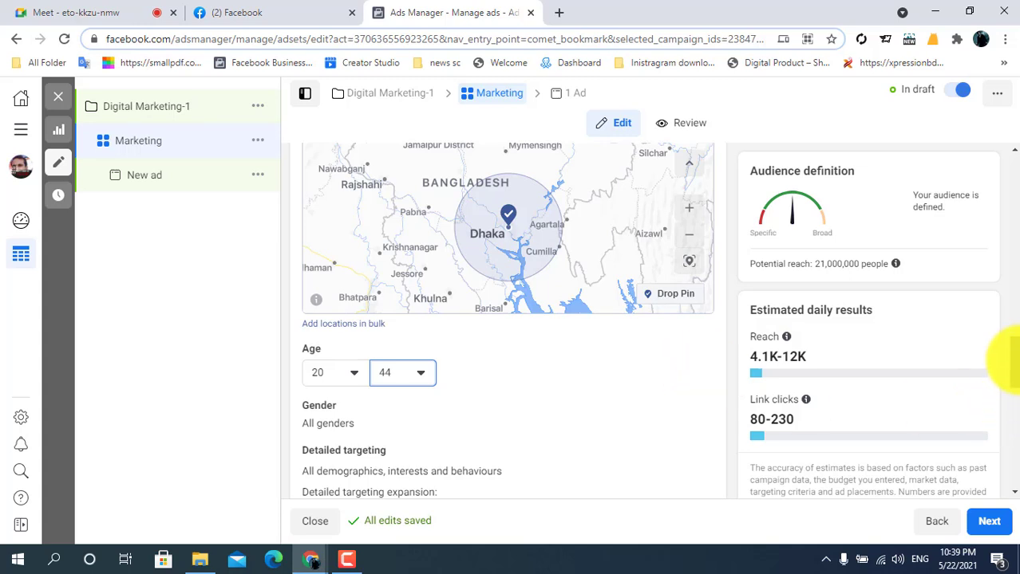
scroll(1012, 363, "down", 2)
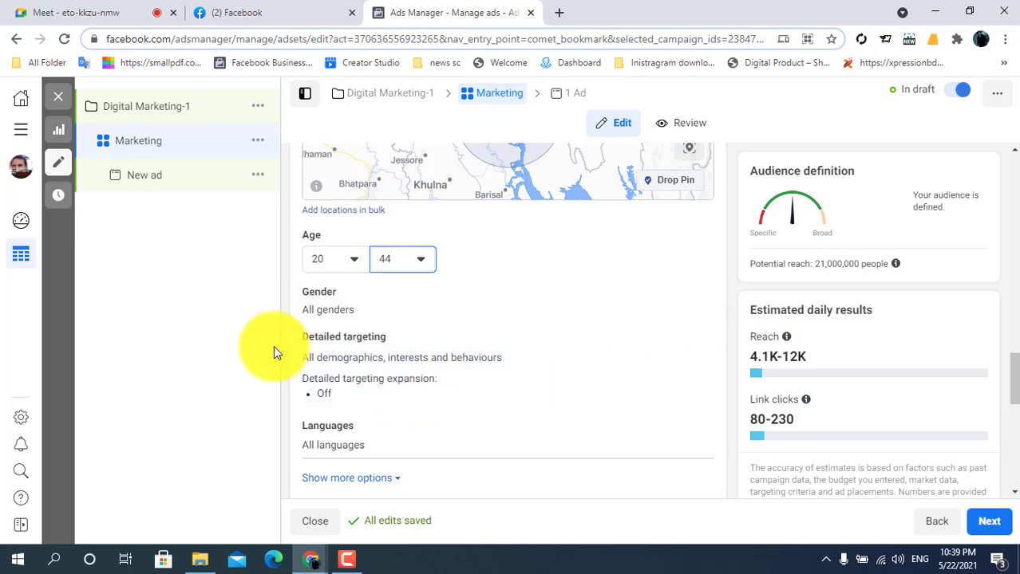
left_click(692, 292)
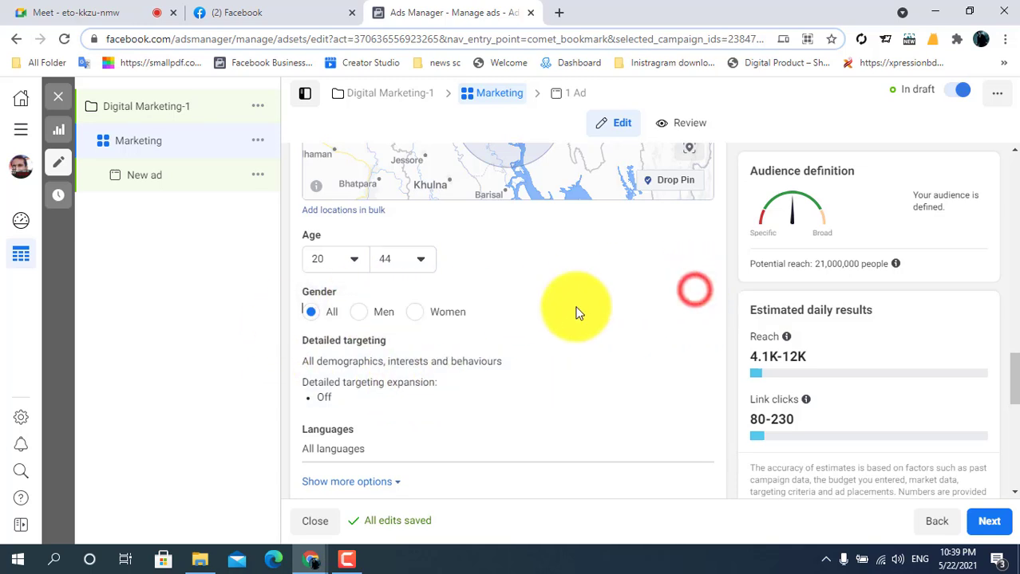
left_click(361, 318)
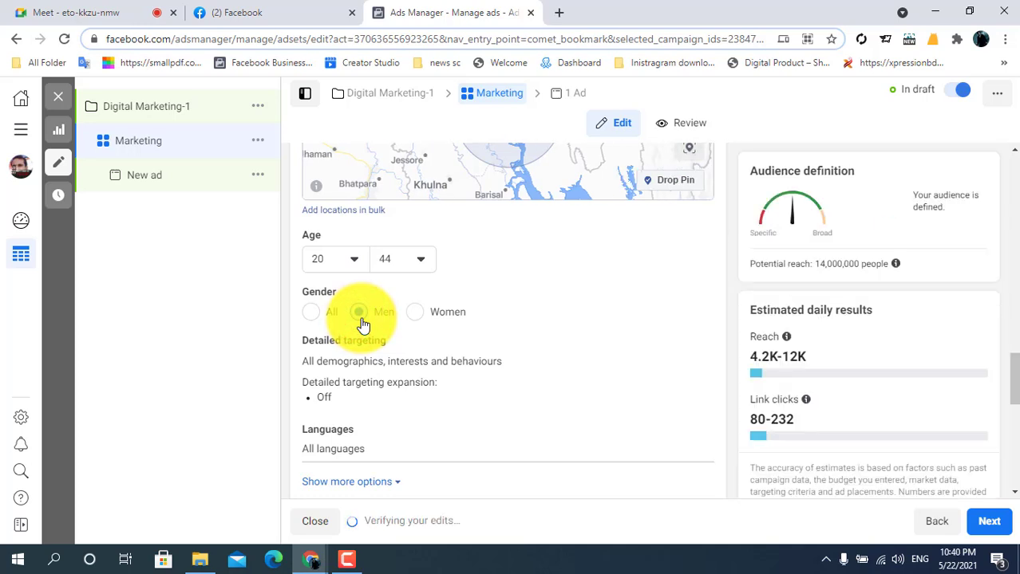
left_click(420, 320)
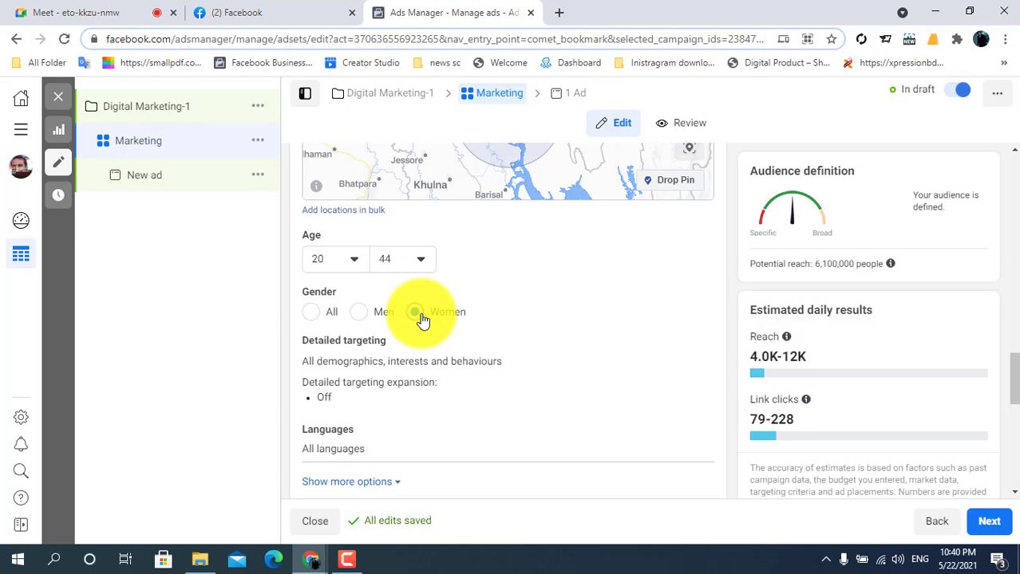
left_click(311, 314)
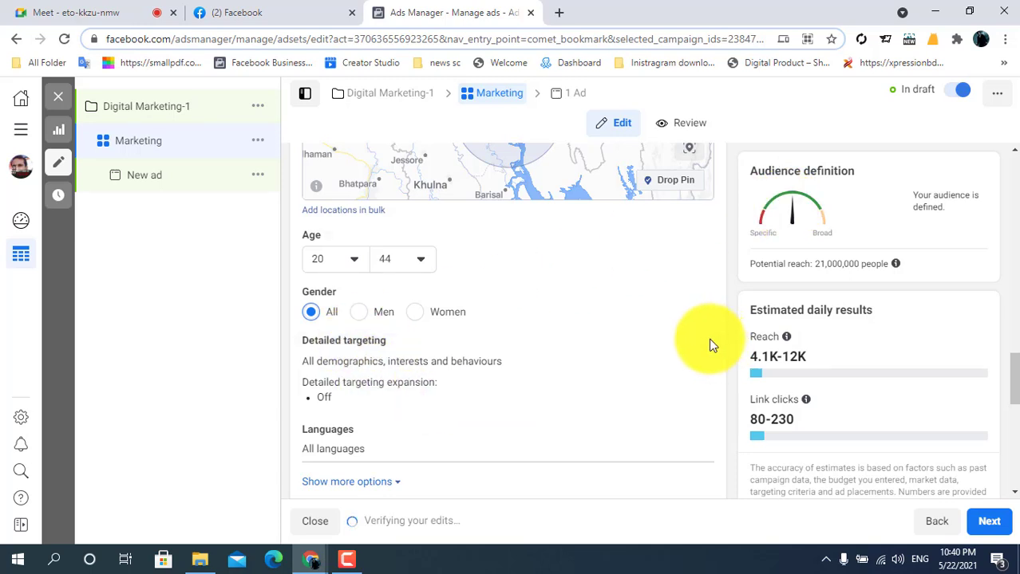
left_click(346, 560)
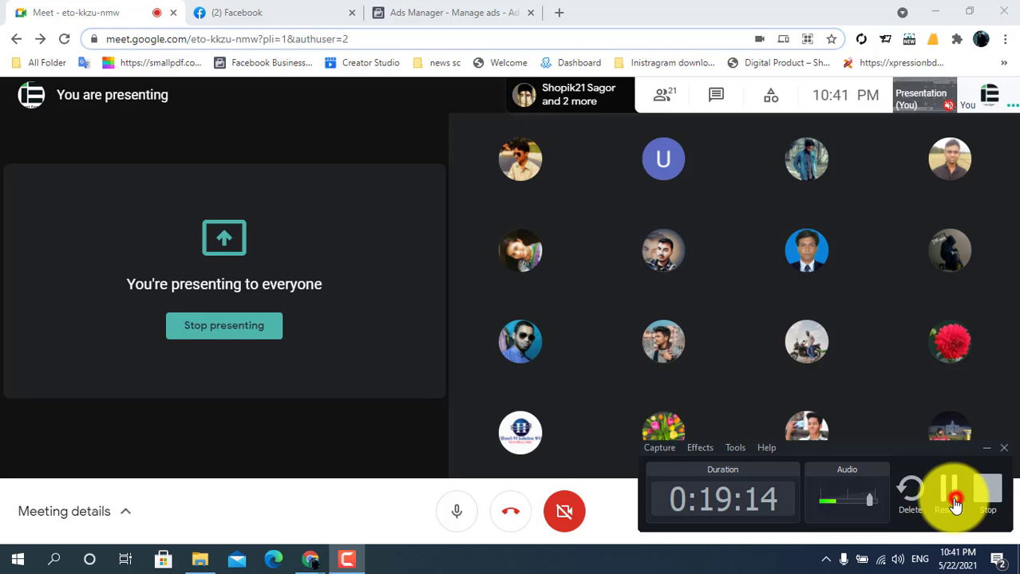
left_click(954, 497)
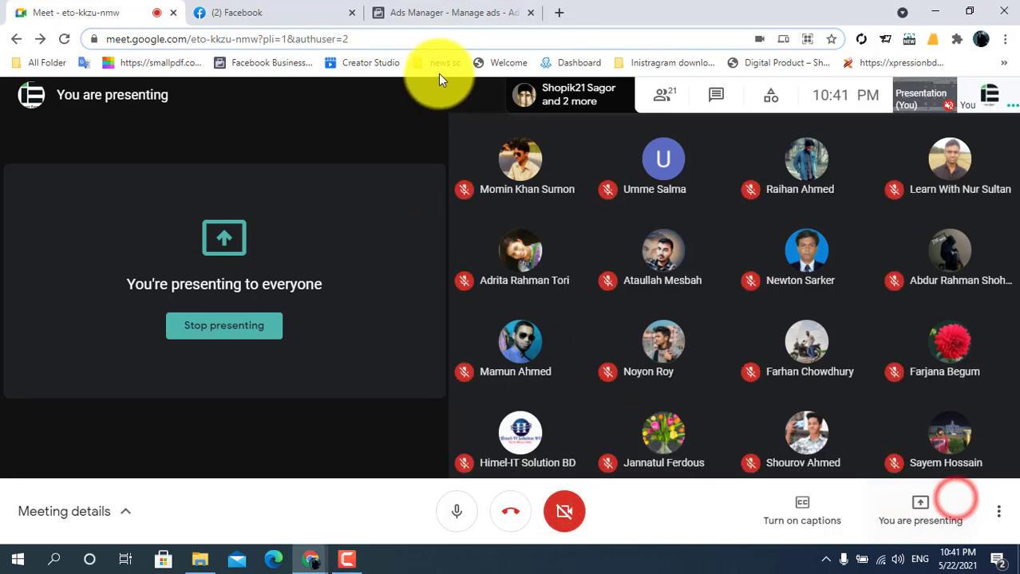
left_click(439, 9)
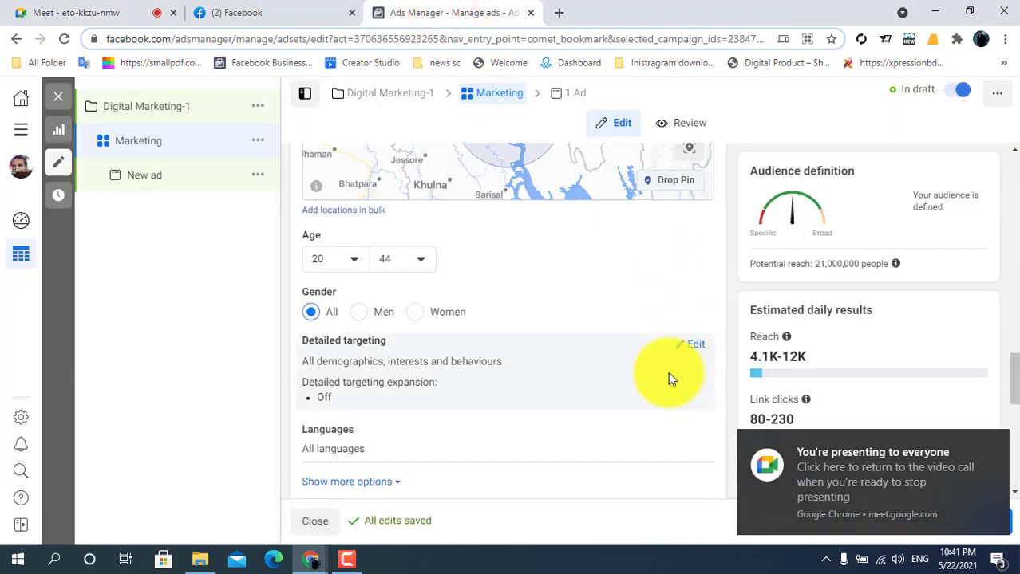
Edit the detailed targeting and include people with the University of Dhaka interest.
mouse_move(310, 333)
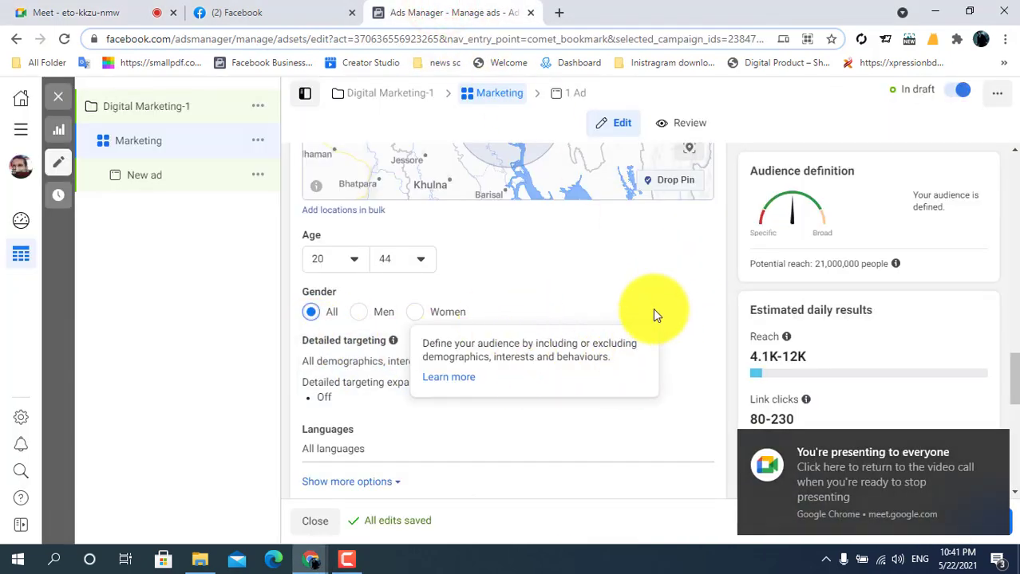
left_click(696, 345)
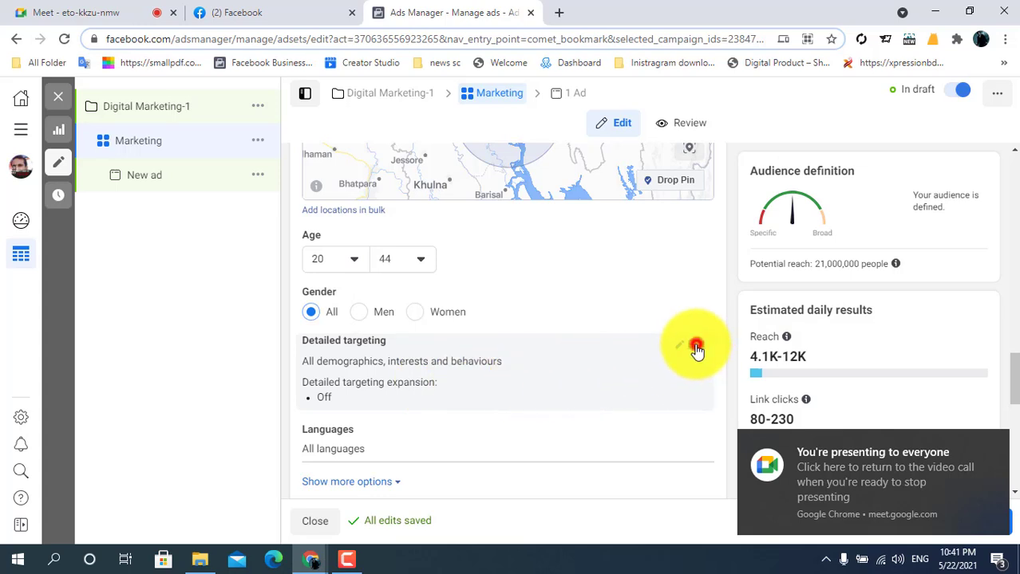
left_click_drag(1016, 370, 1016, 385)
left_click(375, 256)
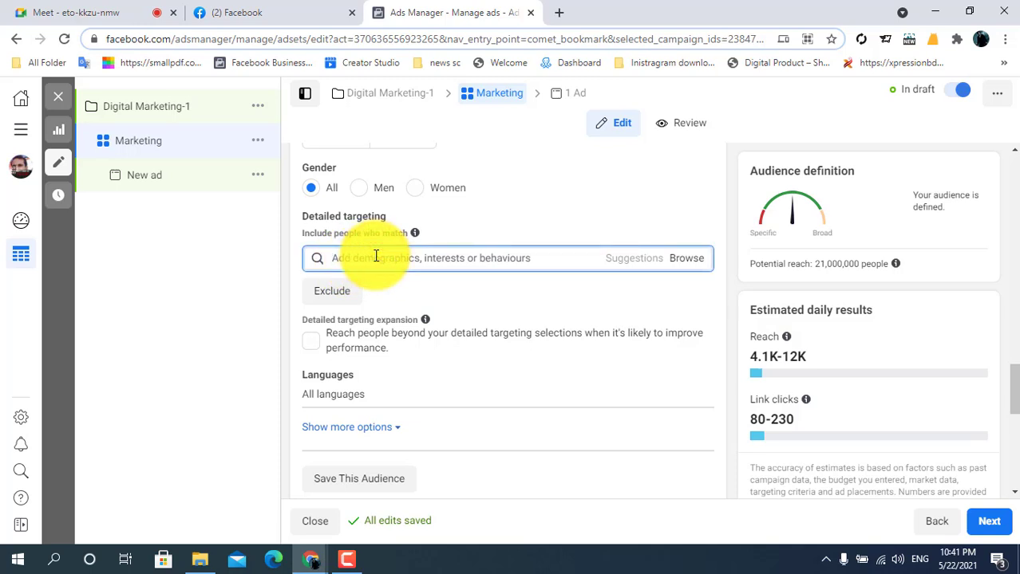
type("s")
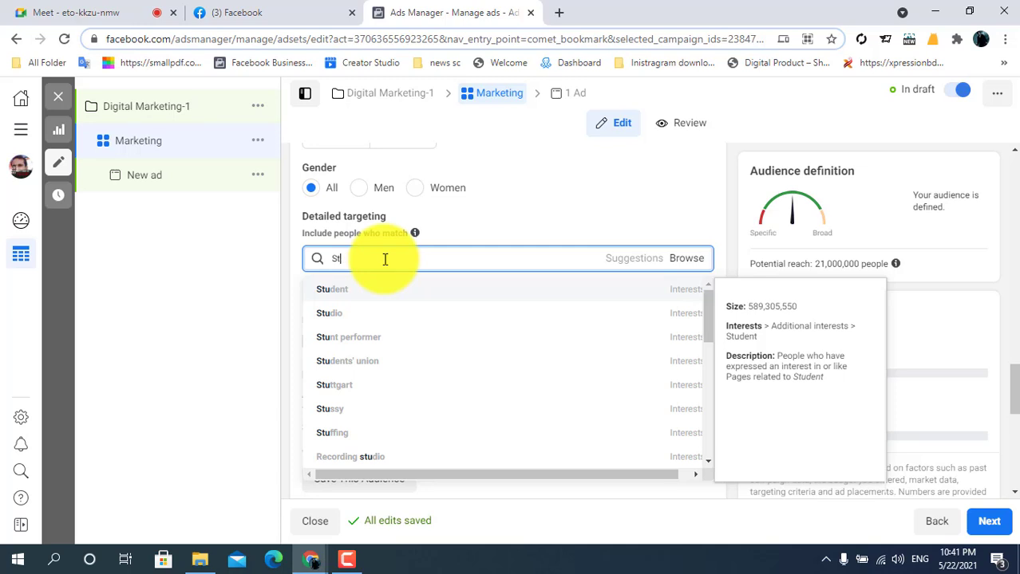
key("BackSpace")
key("BackSpace")
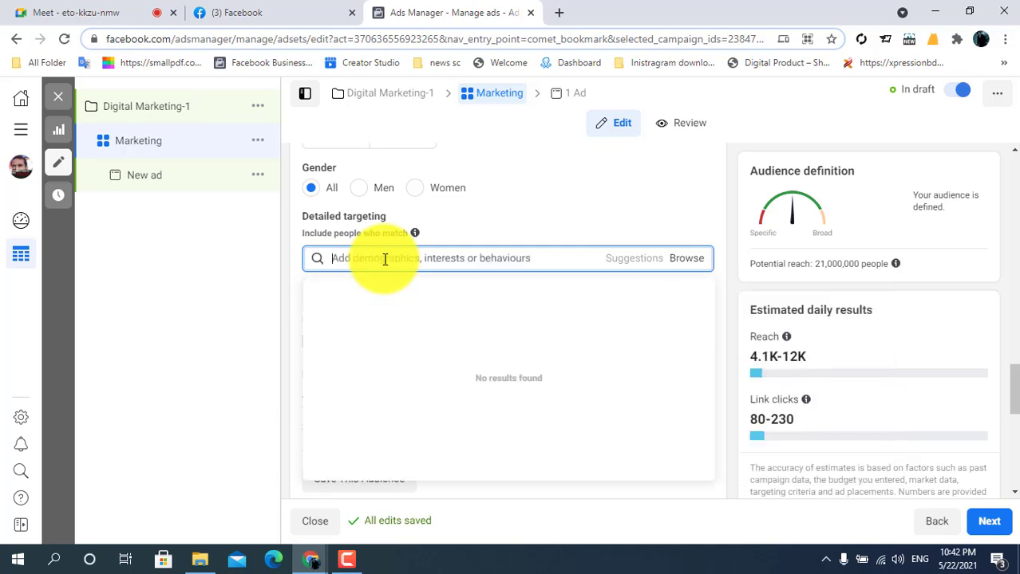
type("Dhaka un")
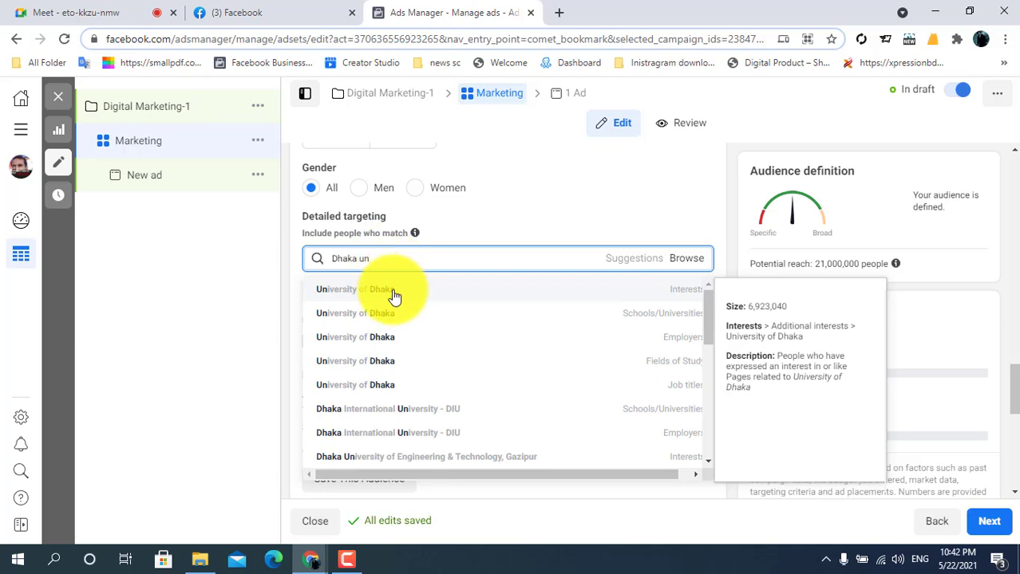
left_click(393, 296)
left_click(395, 323)
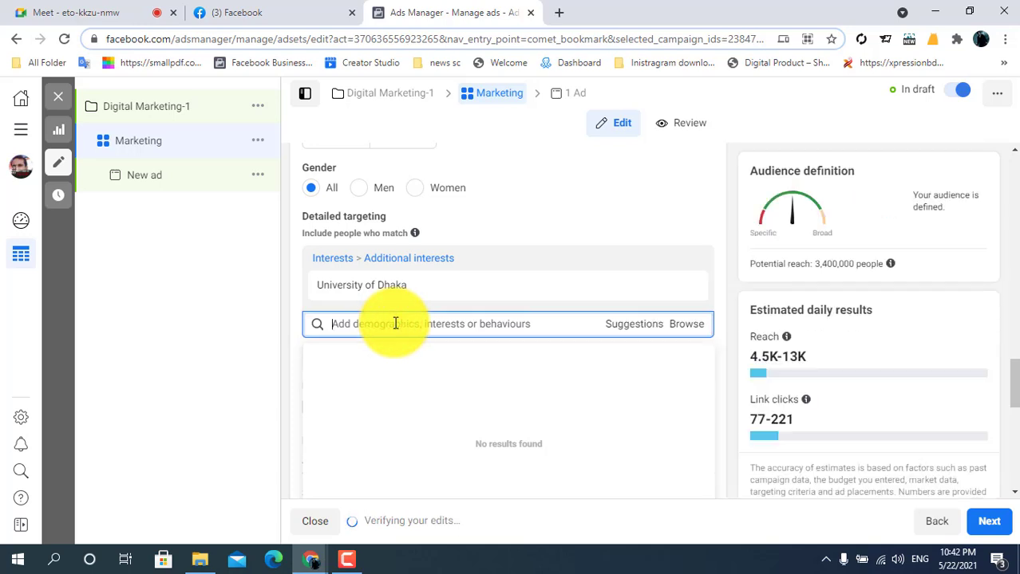
type("digitalm")
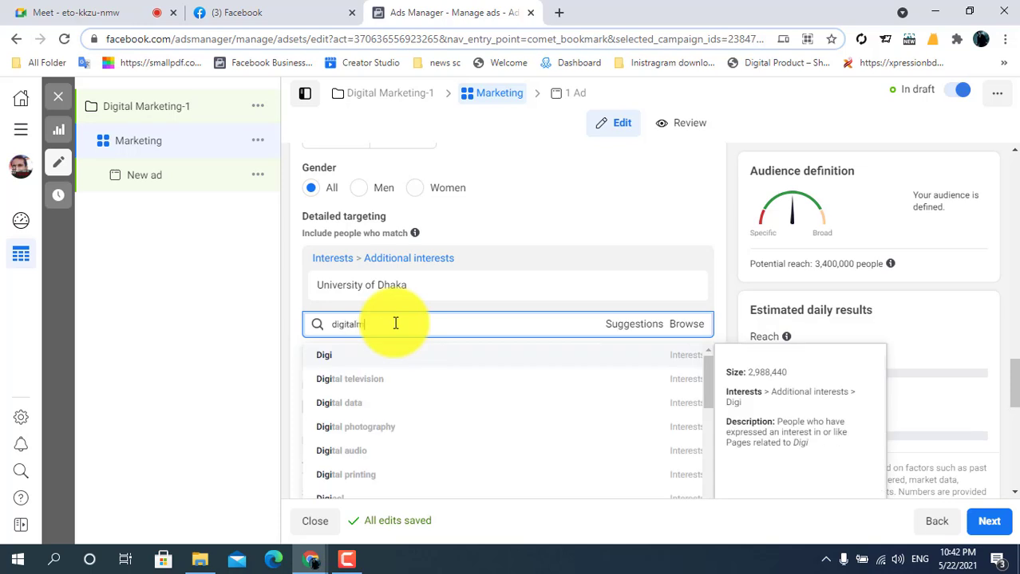
type("ar")
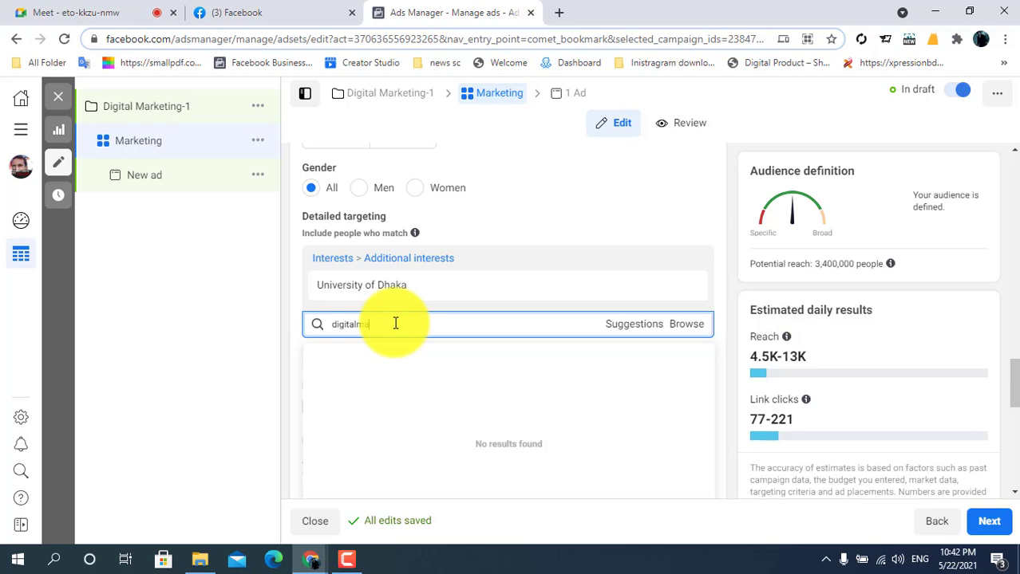
key("BackSpace")
key("BackSpace")
key("BackSpace")
key("BackSpace")
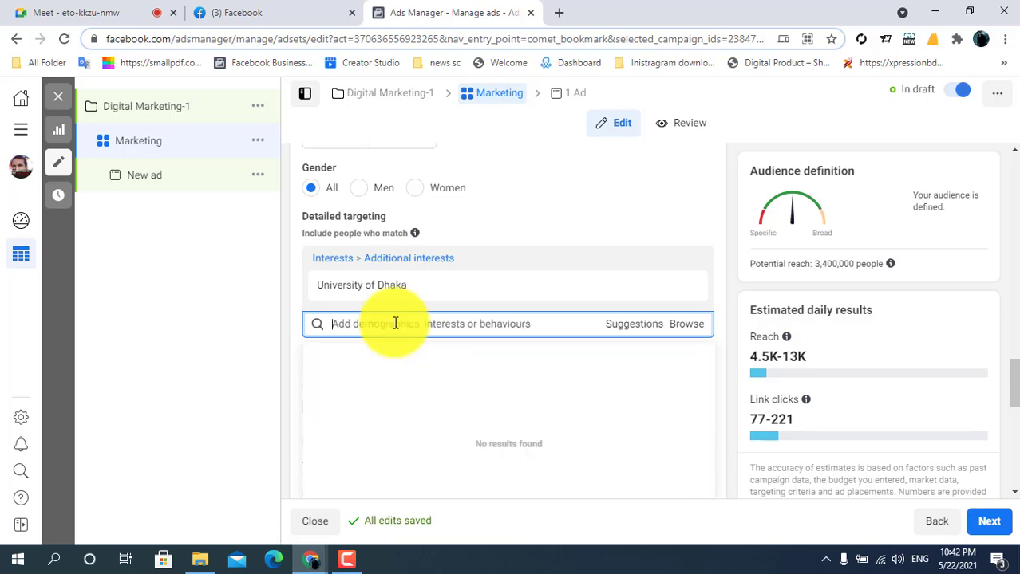
Try Freelancer as a second included interest alongside University of Dhaka and remove it again.
type("freelance")
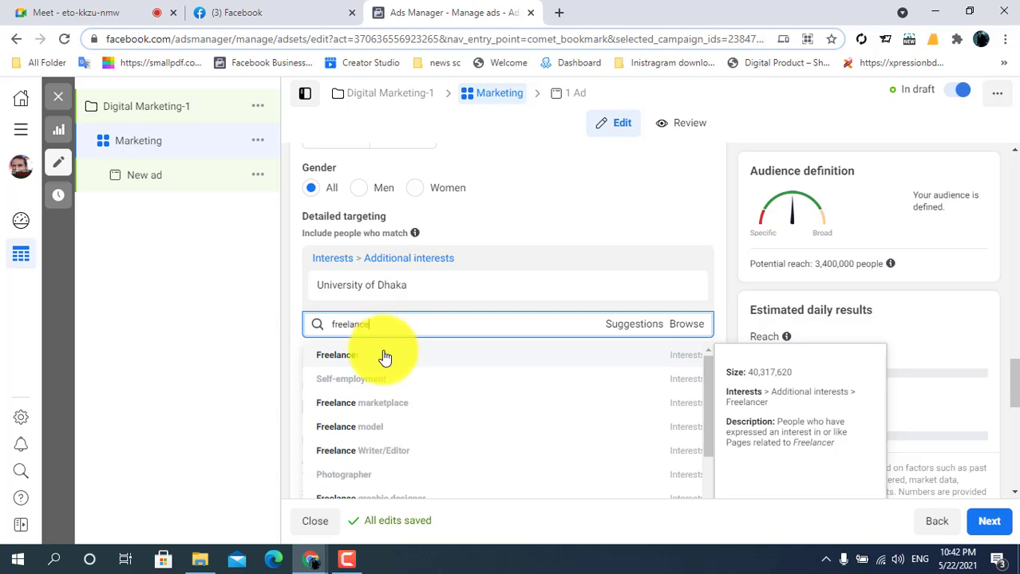
left_click(383, 356)
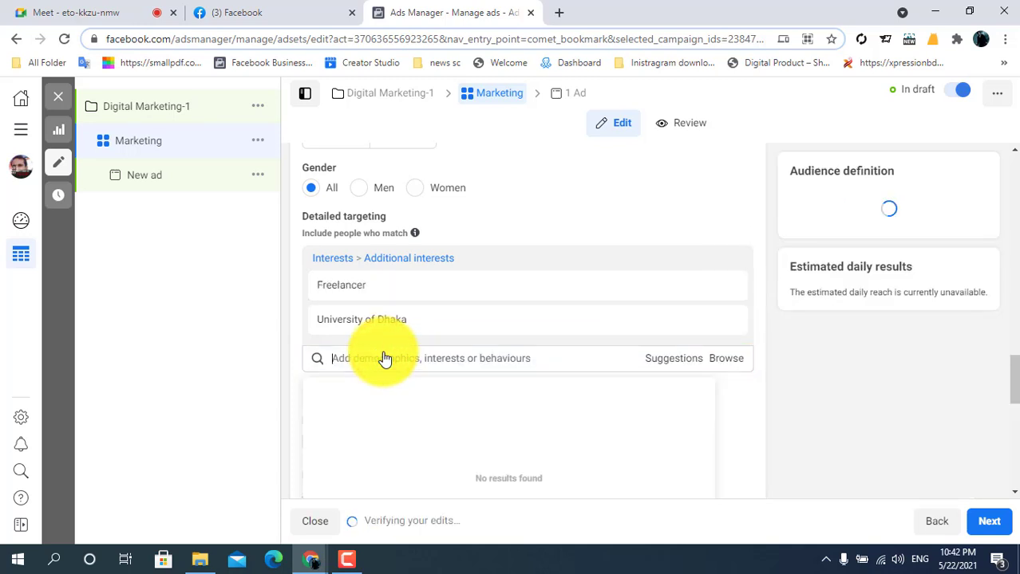
mouse_move(568, 320)
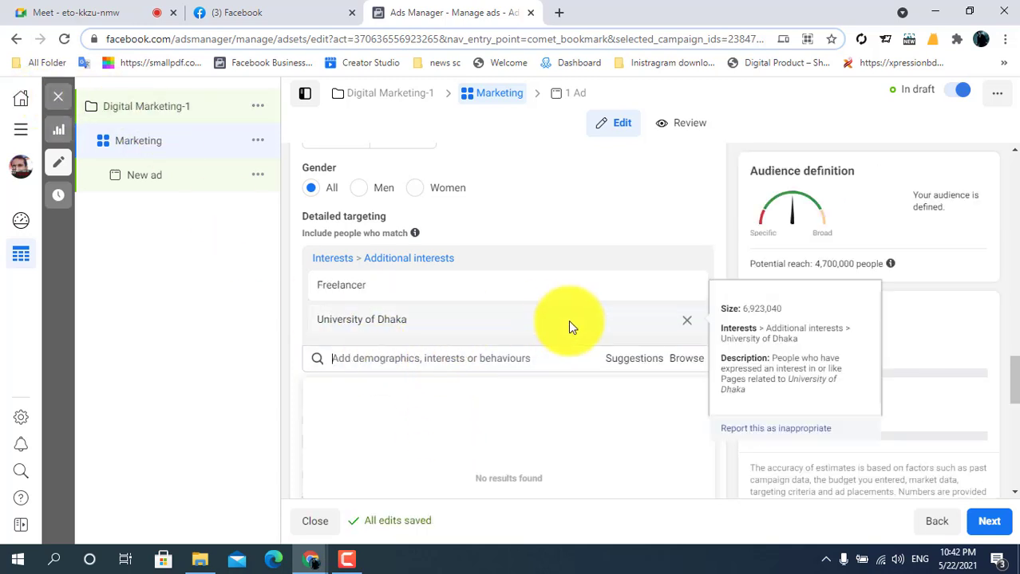
left_click(687, 284)
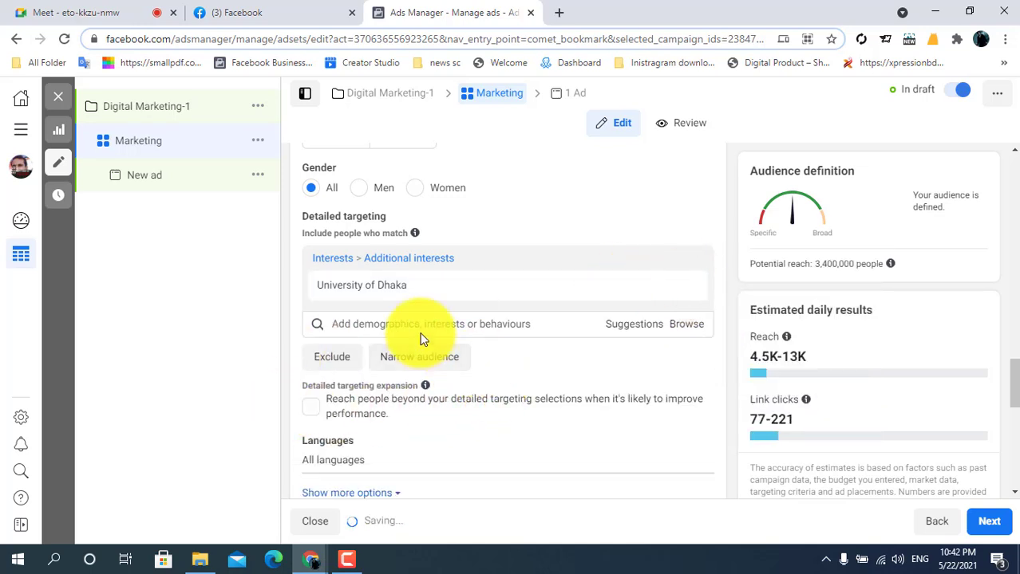
Narrow the audience so that people must also match the Freelancer interest.
mouse_move(342, 296)
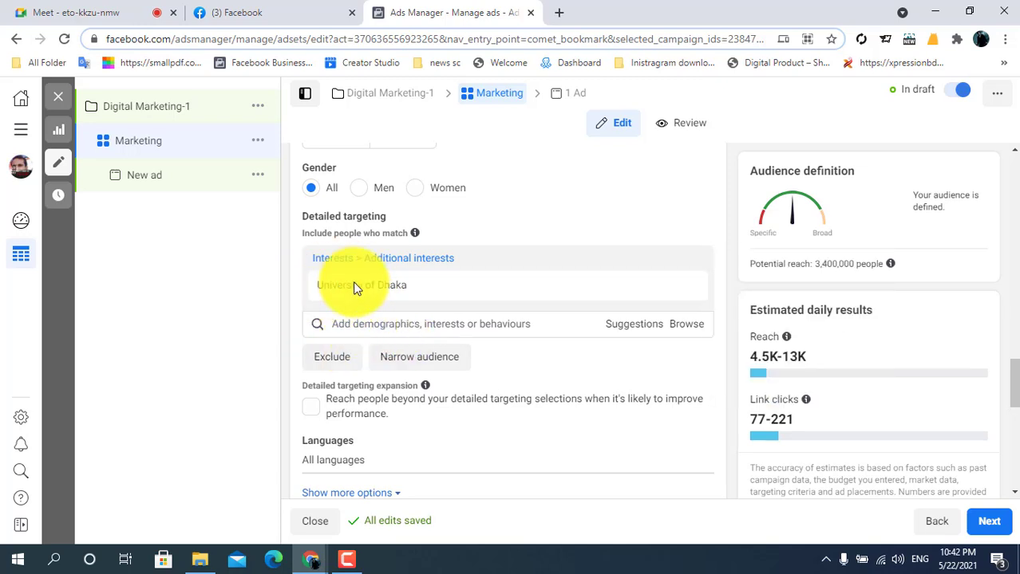
left_click(421, 359)
left_click(387, 374)
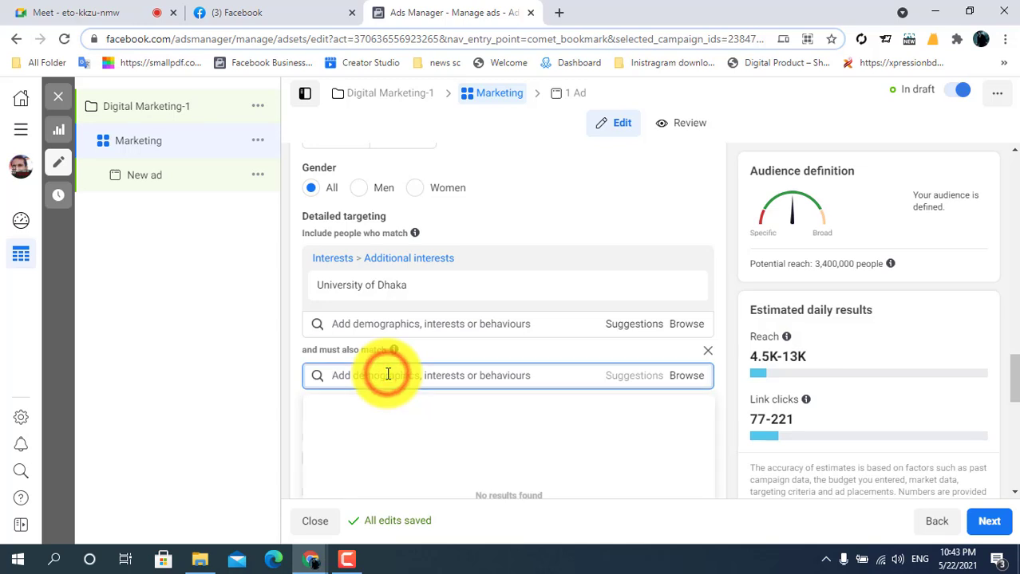
type("freelancing")
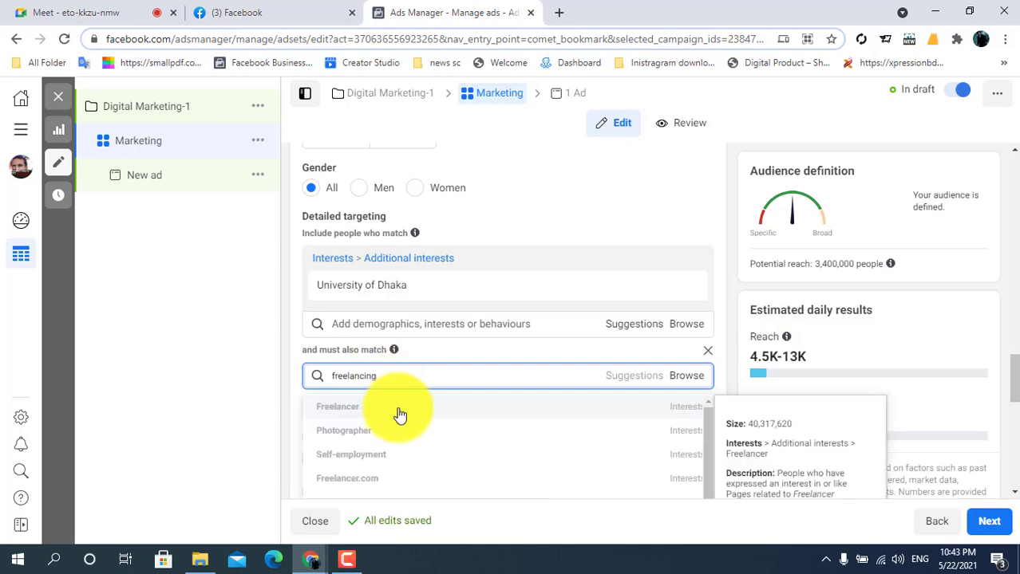
left_click(400, 409)
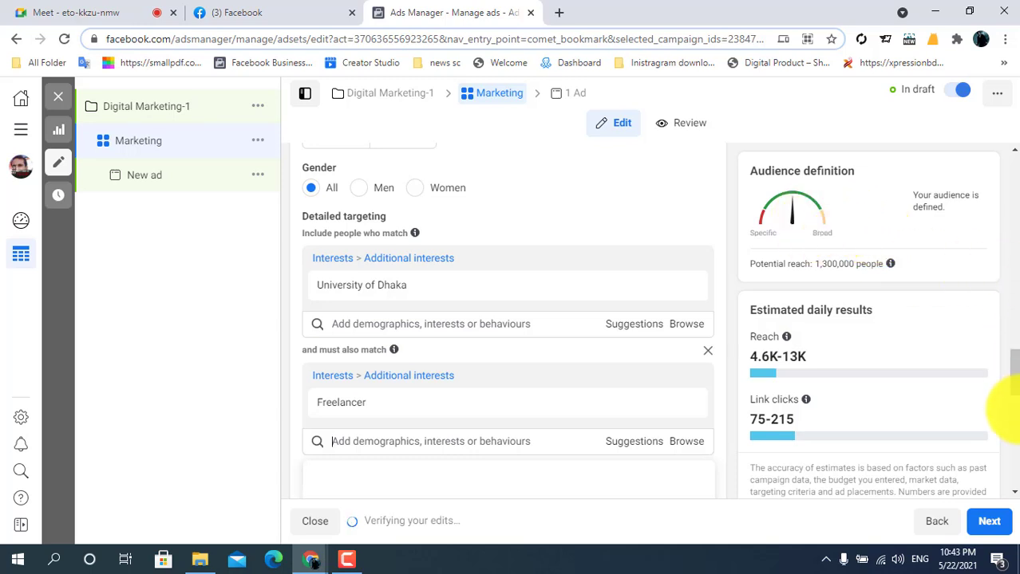
scroll(1004, 375, "down", 1)
left_click_drag(1015, 391, 1014, 383)
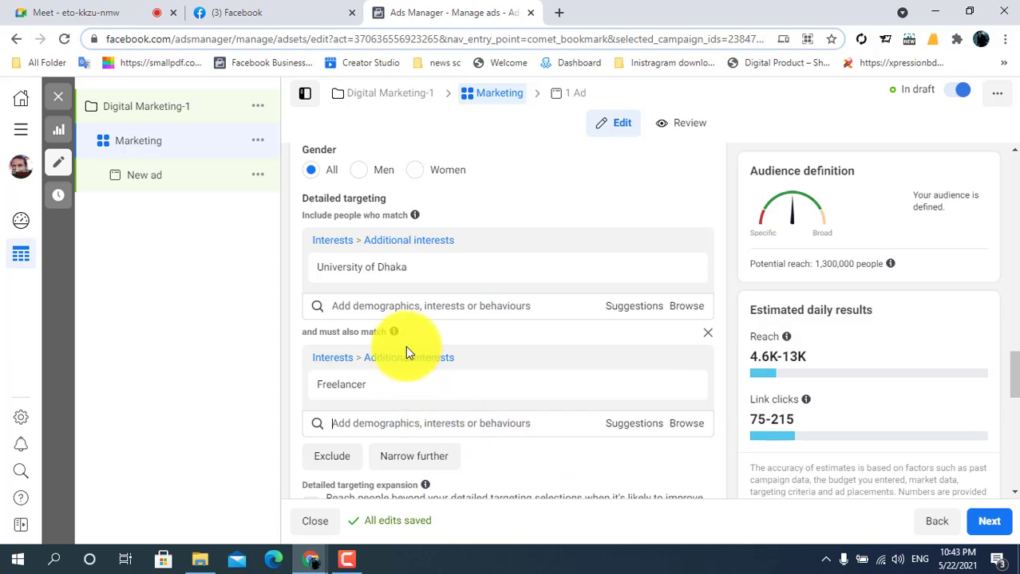
mouse_move(341, 273)
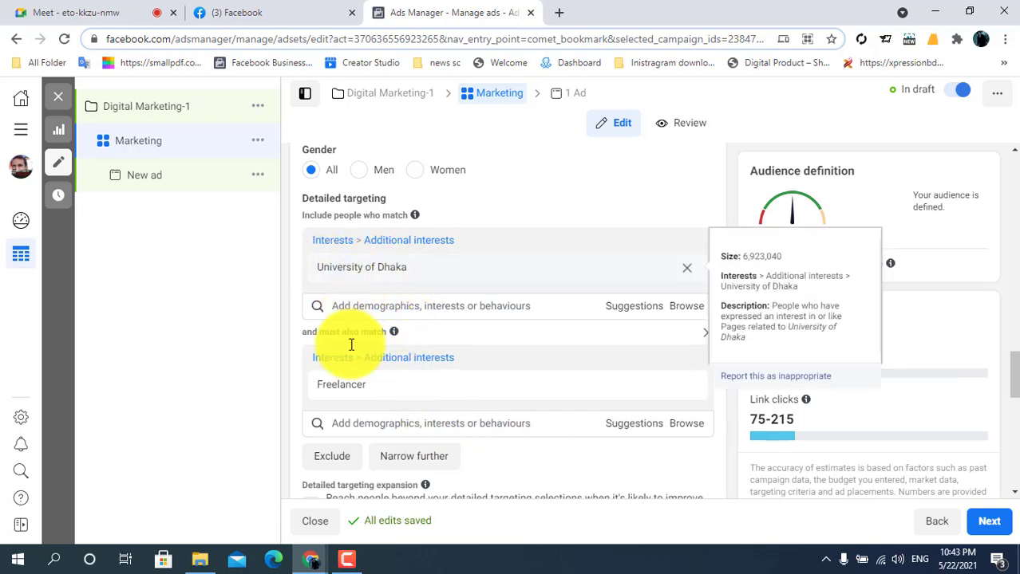
mouse_move(351, 397)
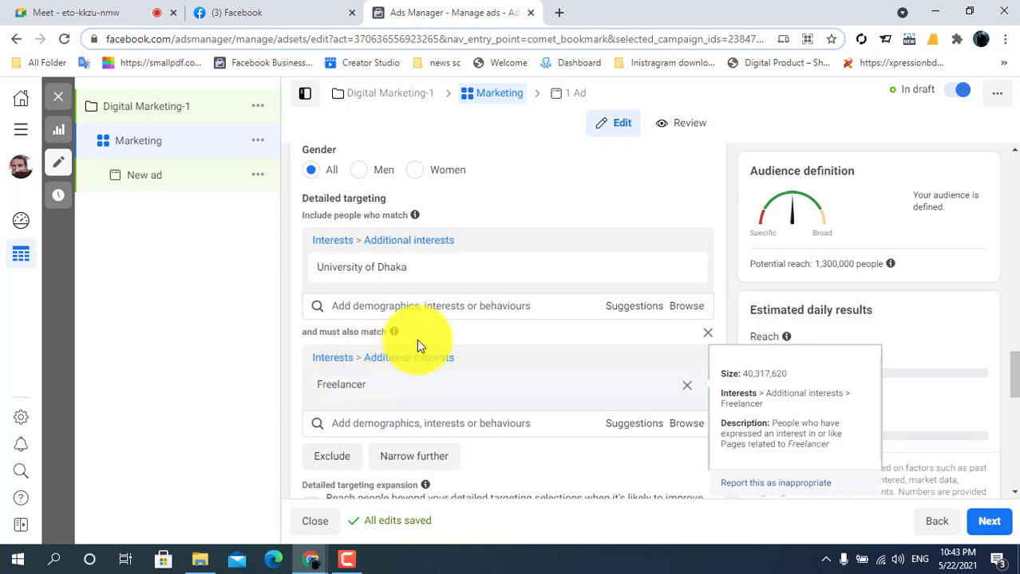
Remove the University of Dhaka and Freelancer interests and include the Student interest instead.
left_click(687, 268)
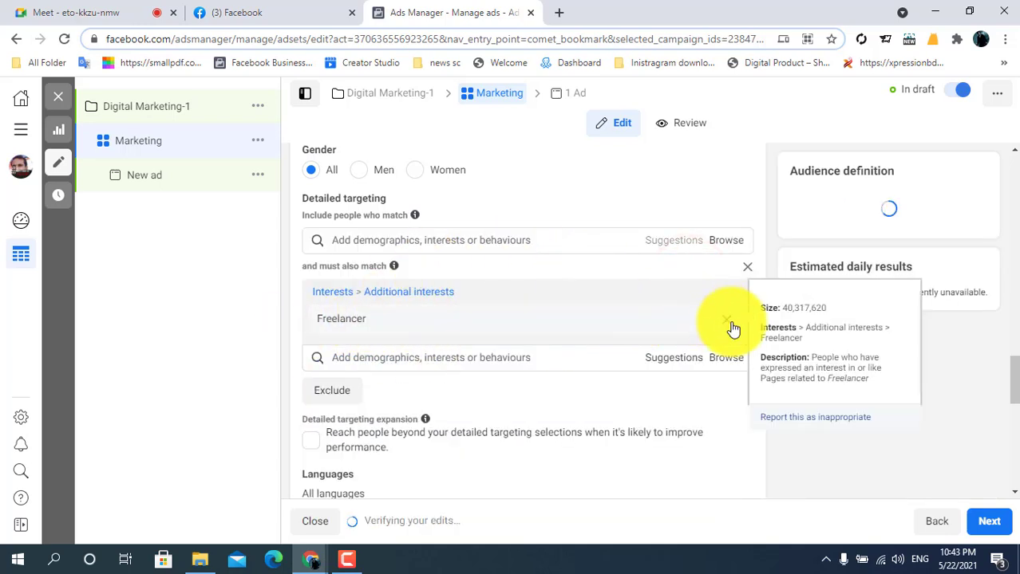
left_click(730, 322)
left_click(448, 239)
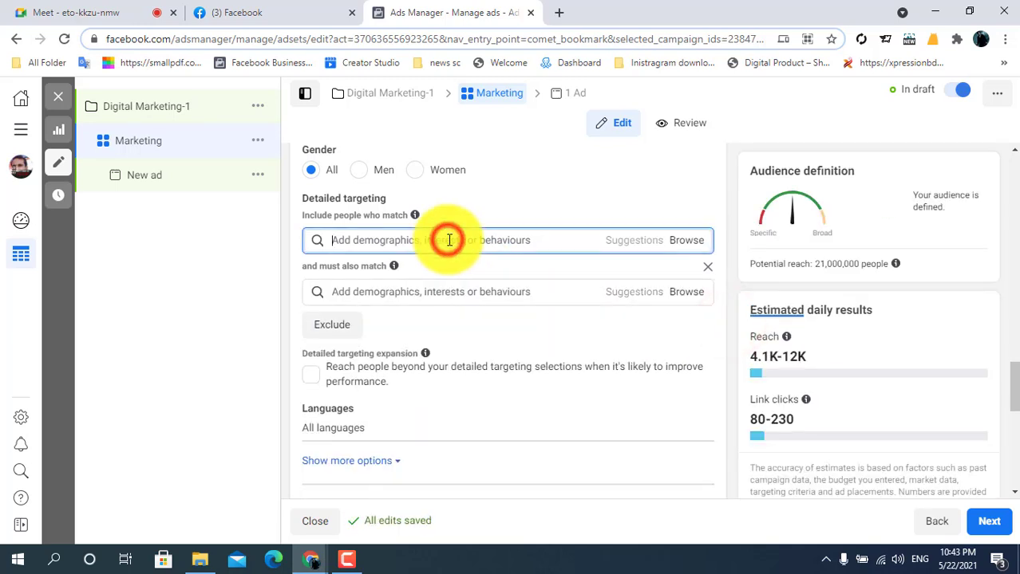
type("s")
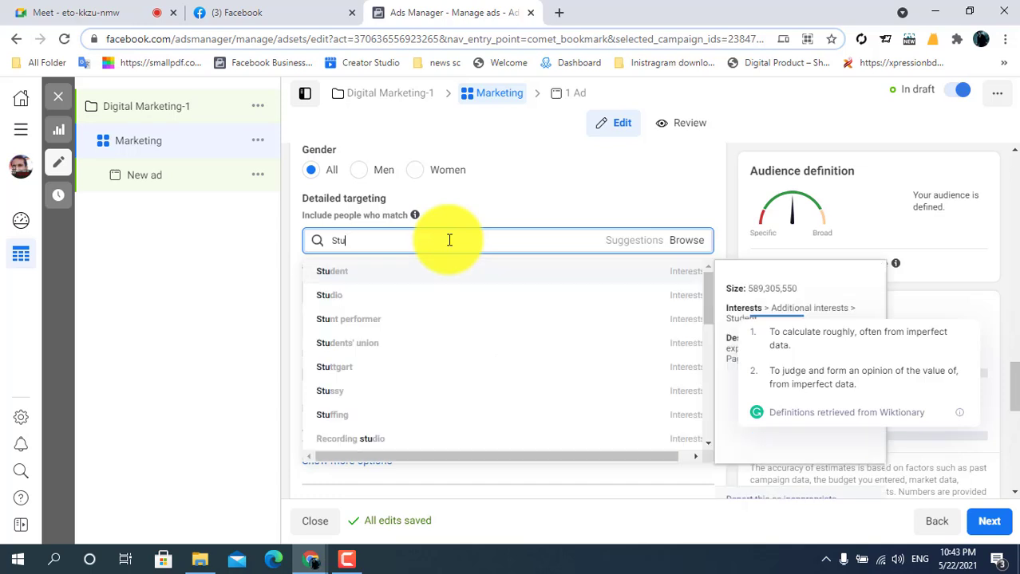
left_click(412, 269)
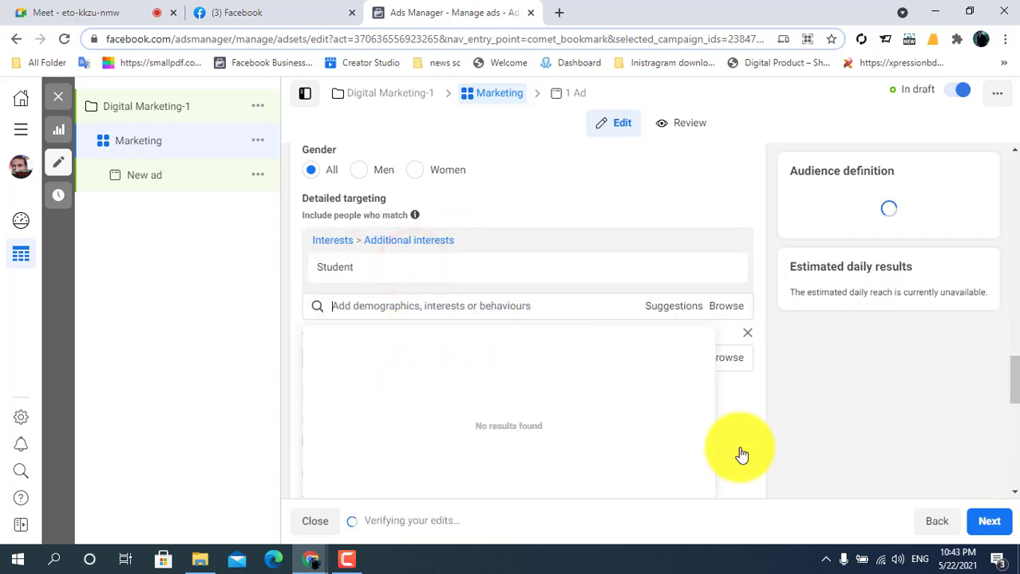
Narrow the Student audience so that people must also match the Freelancer interest.
left_click(814, 435)
left_click(450, 354)
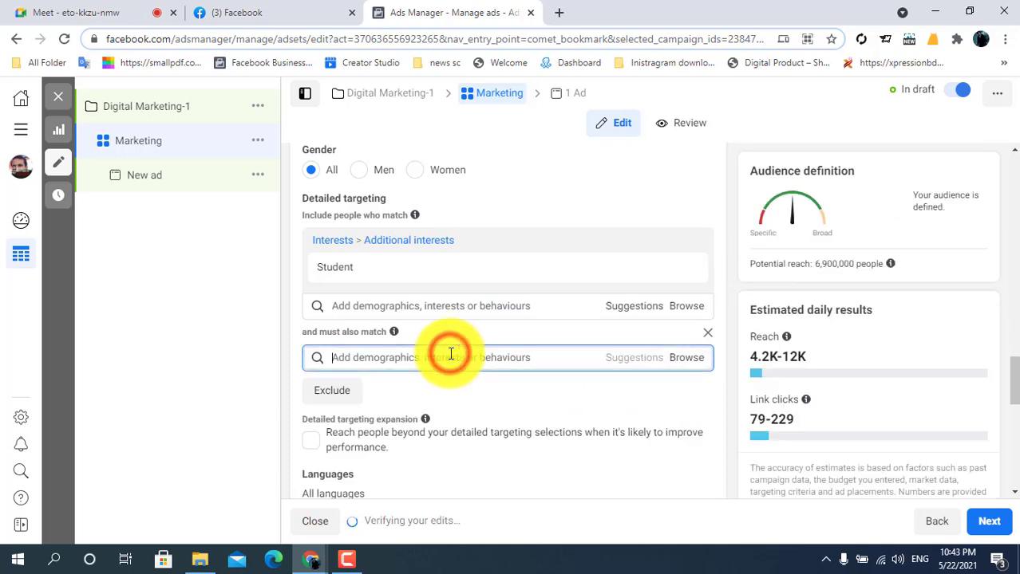
type("f")
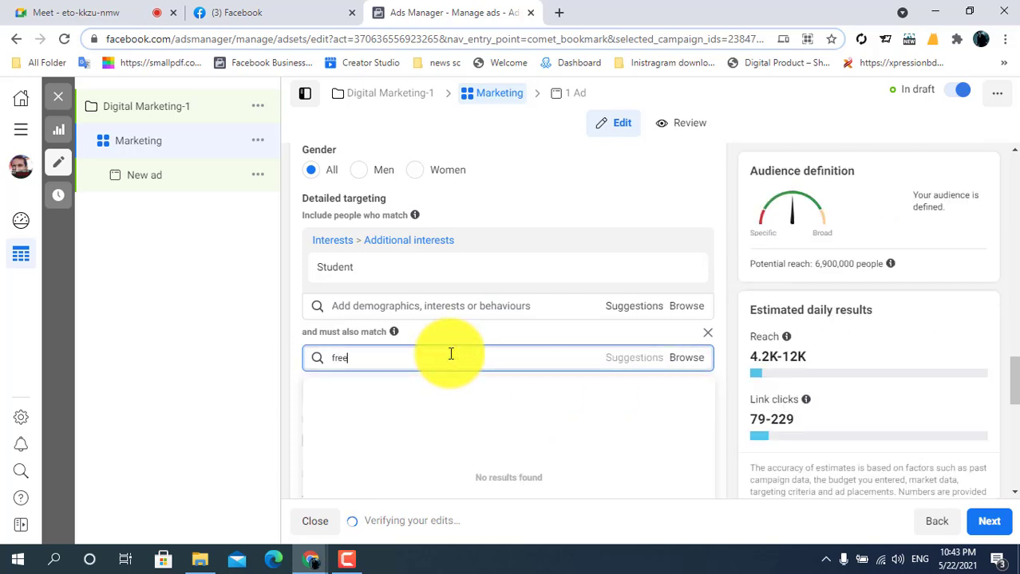
type("reela")
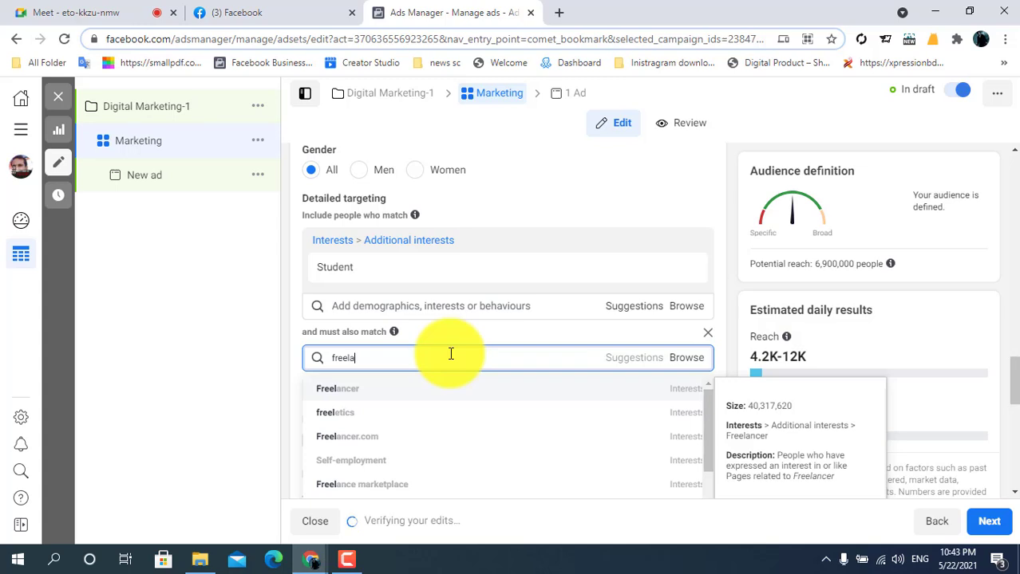
type("ncing")
left_click(360, 388)
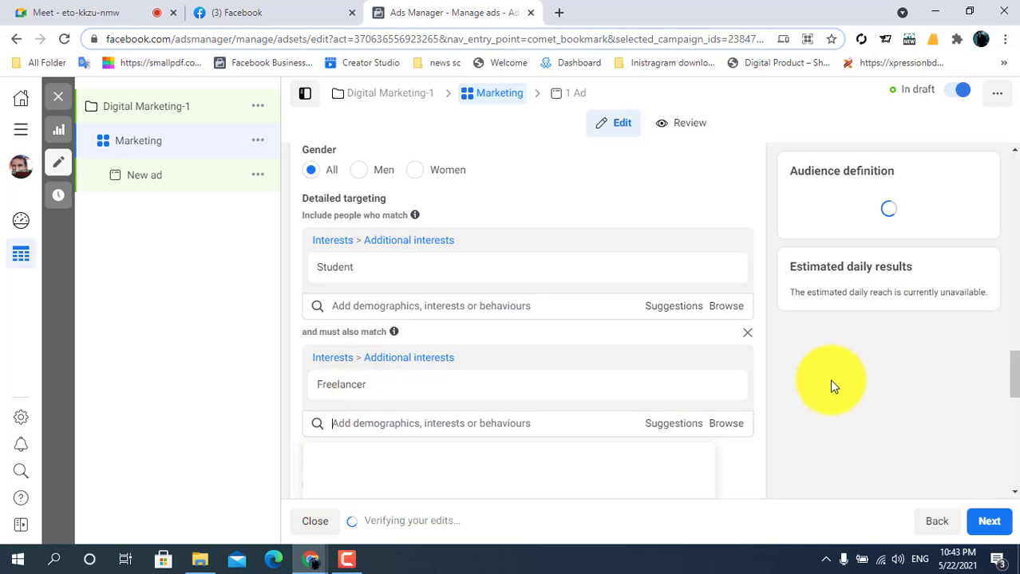
mouse_move(549, 376)
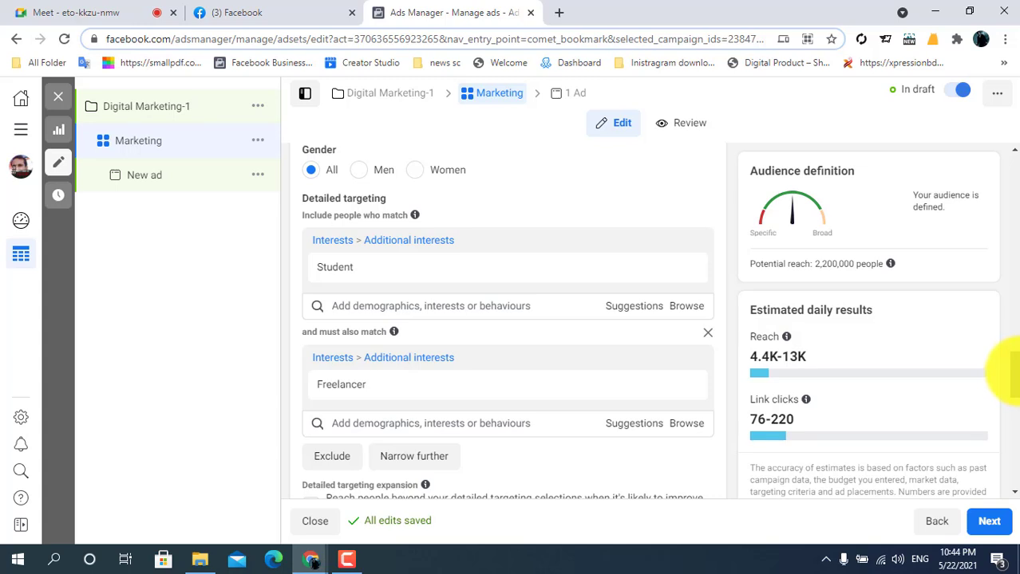
Add the Employment and Business interests beside Freelancer in the must-also-match group.
scroll(1013, 371, "down", 1)
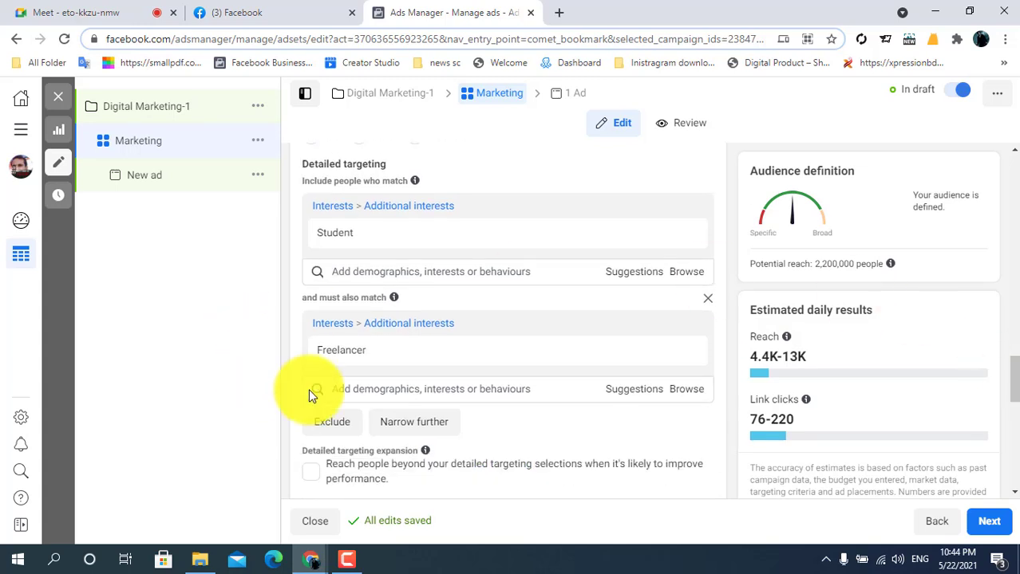
left_click(368, 389)
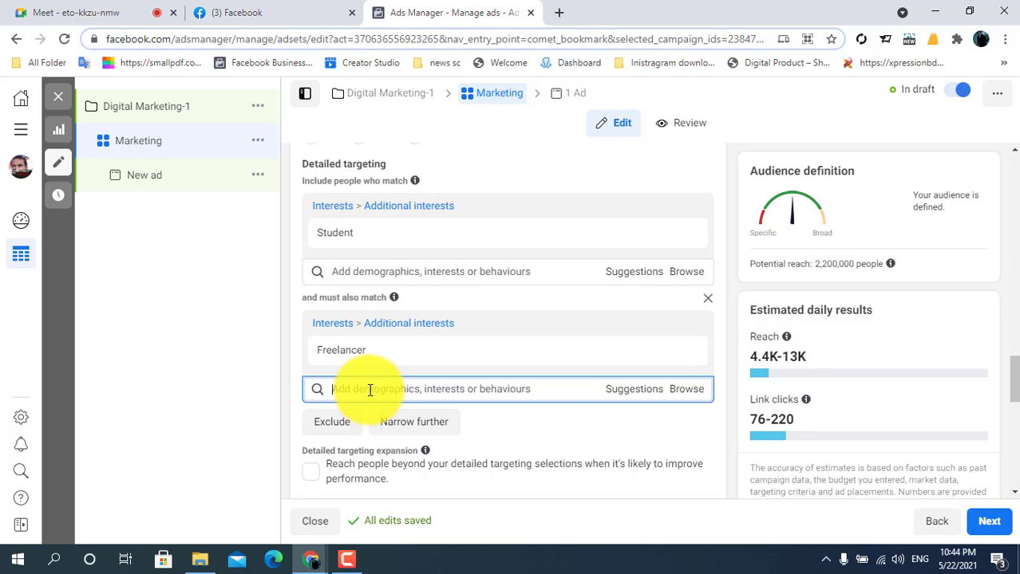
type("Emp")
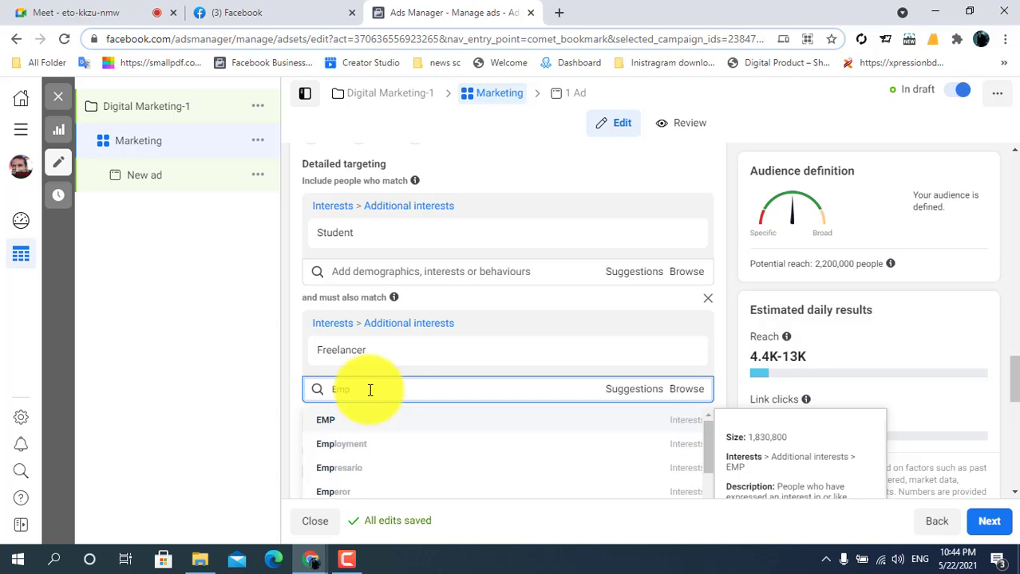
left_click(383, 447)
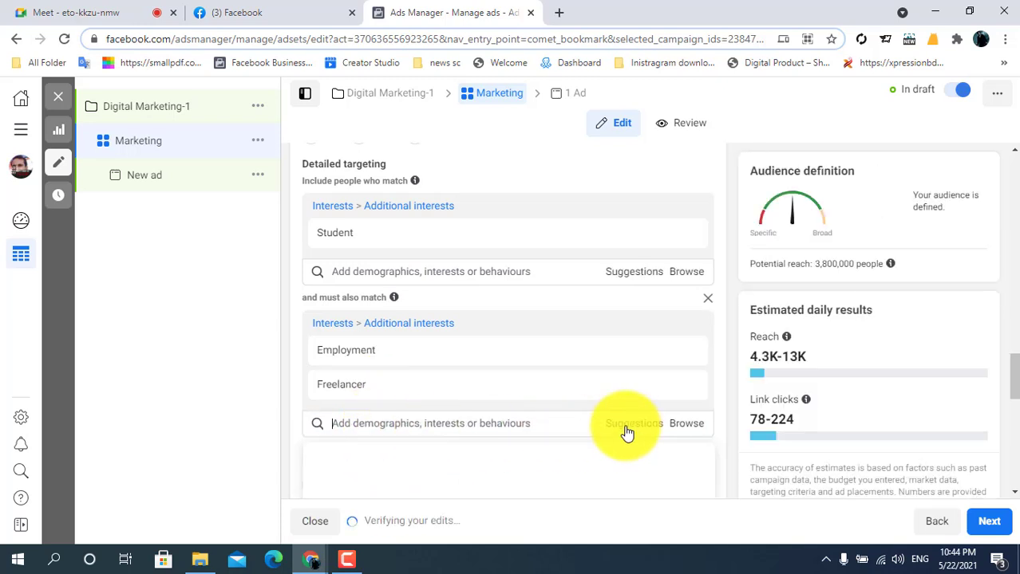
left_click(479, 425)
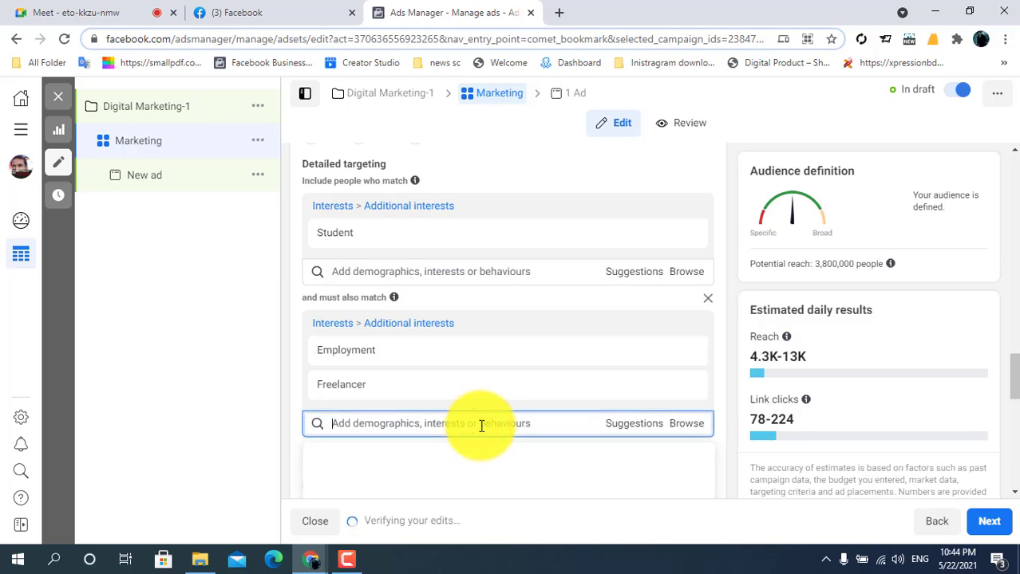
type("Bus")
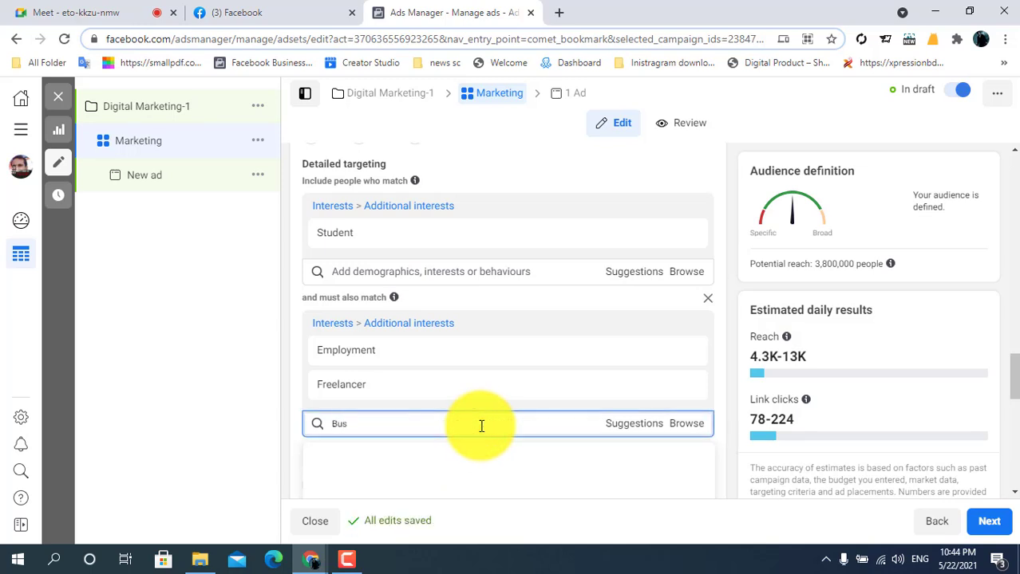
type("i")
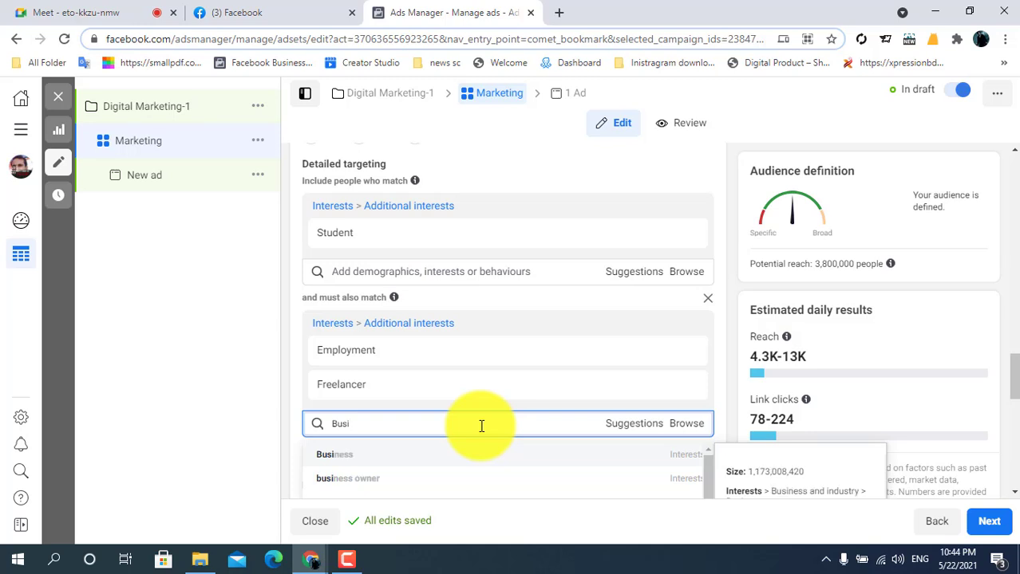
left_click(371, 452)
Include the Youth unemployment interest alongside Student in the detailed targeting.
left_click(410, 271)
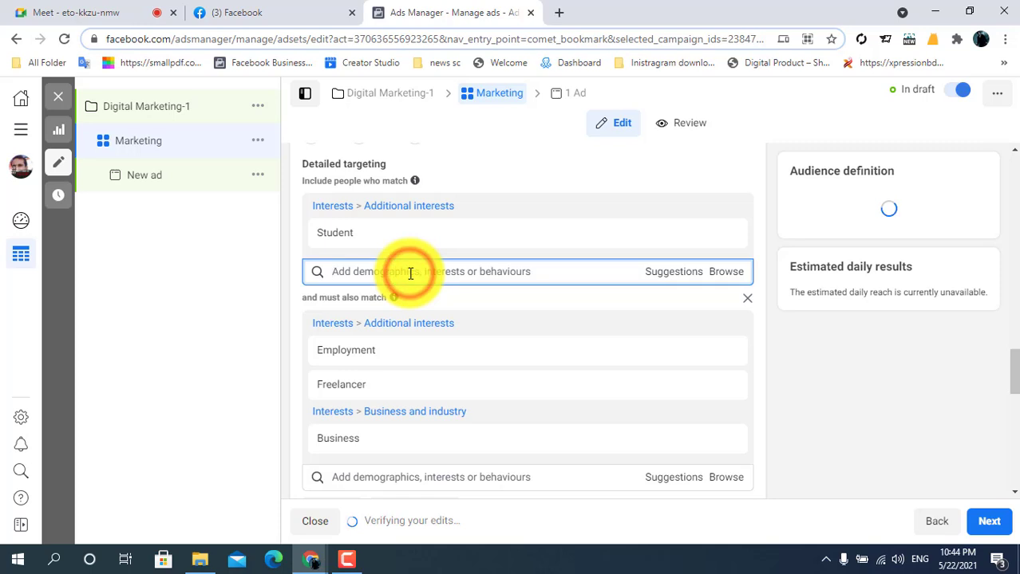
type("Bu")
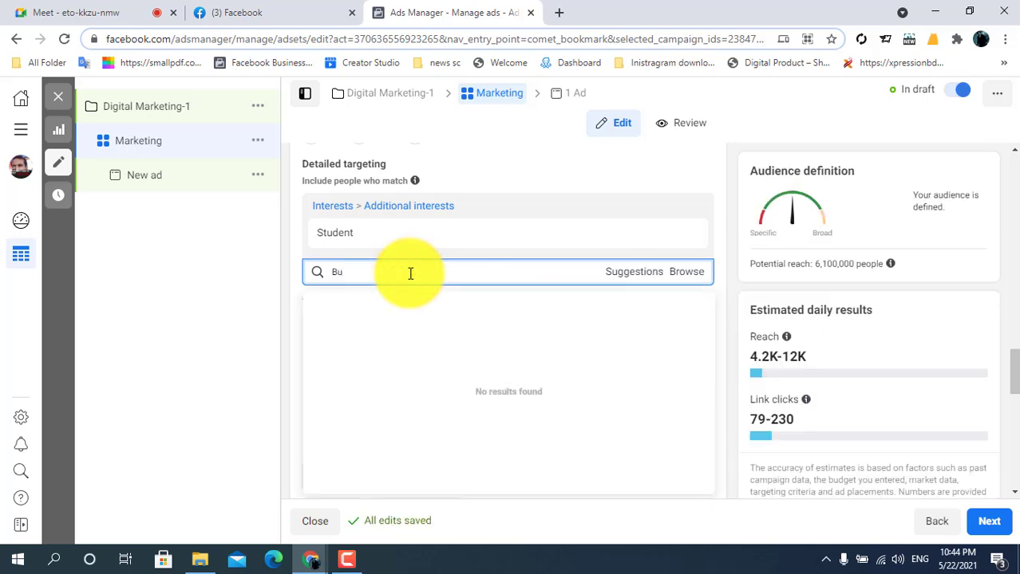
key("BackSpace")
key("BackSpace")
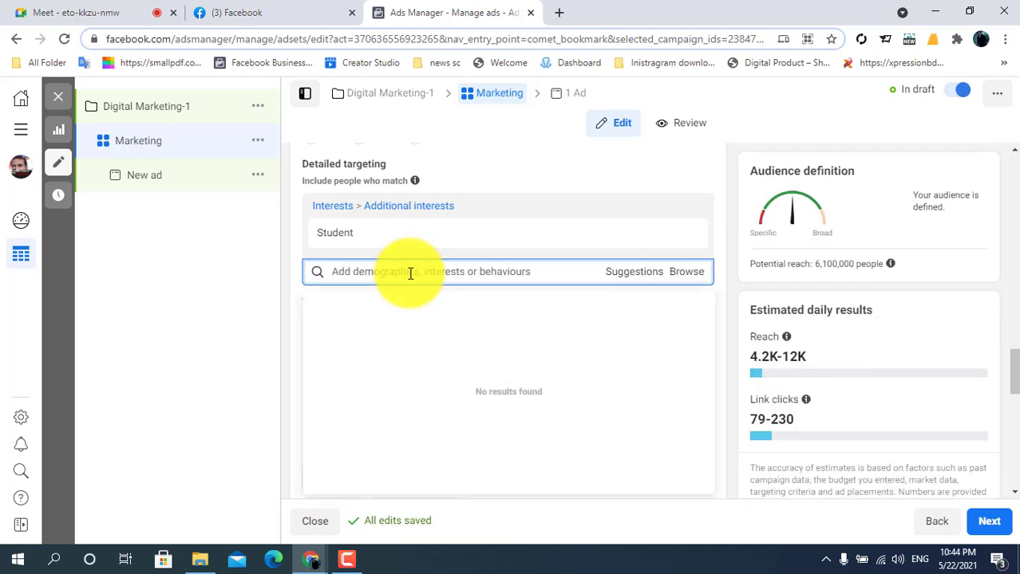
type("Unem")
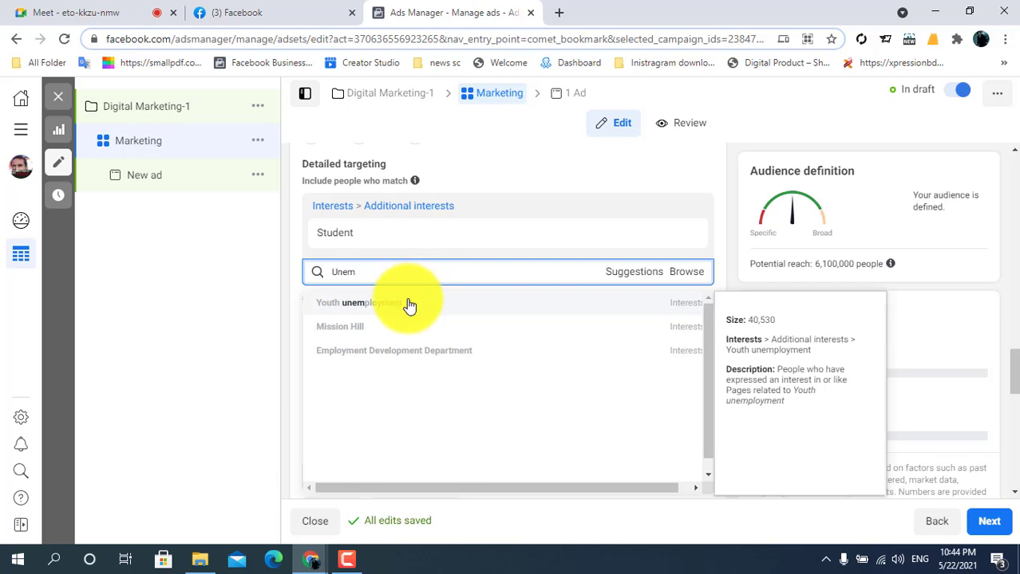
left_click(409, 306)
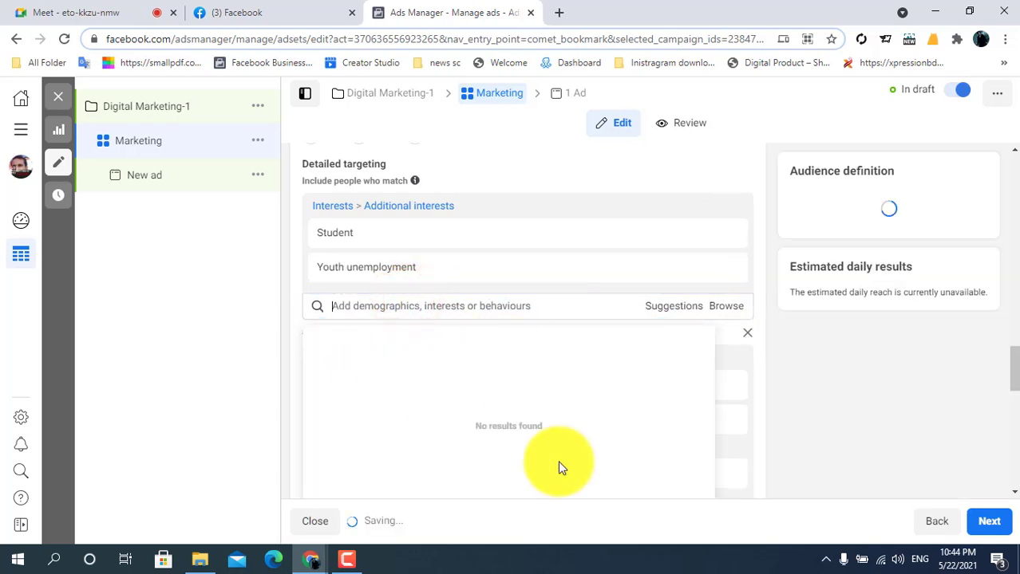
left_click(808, 405)
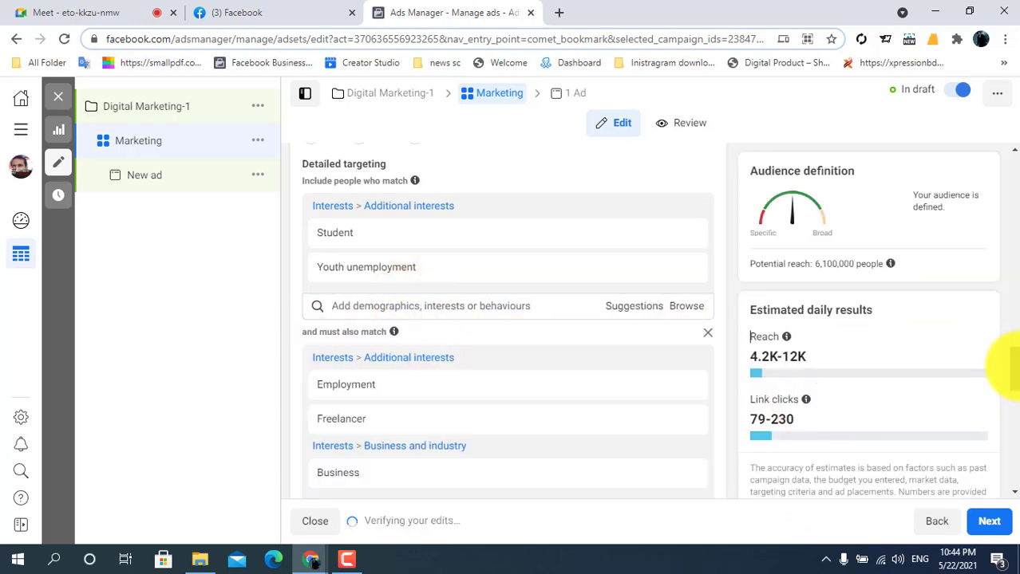
Remove the Employment and Business interests from the must-also-match group, keeping Freelancer.
scroll(1007, 365, "down", 2)
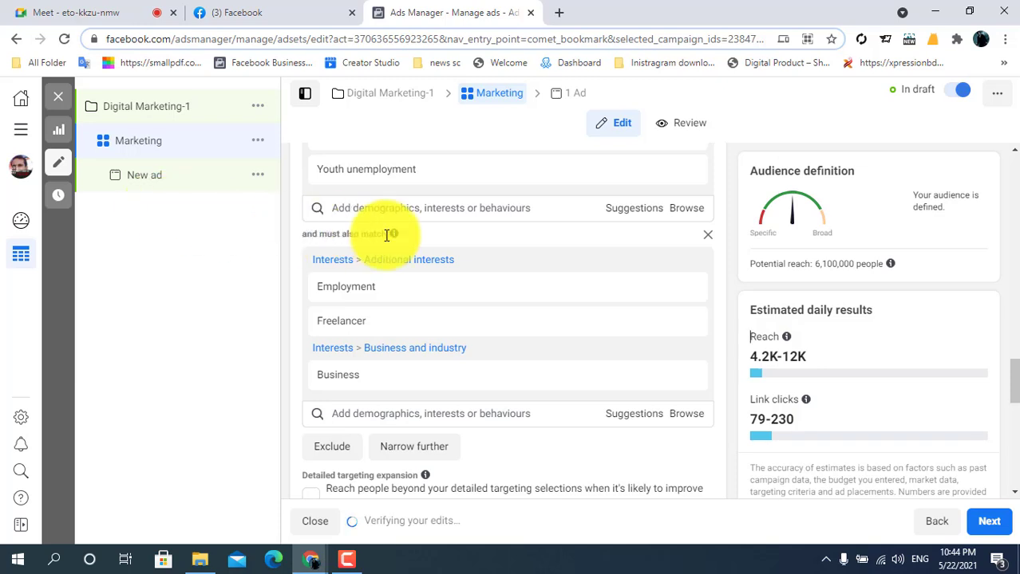
mouse_move(690, 292)
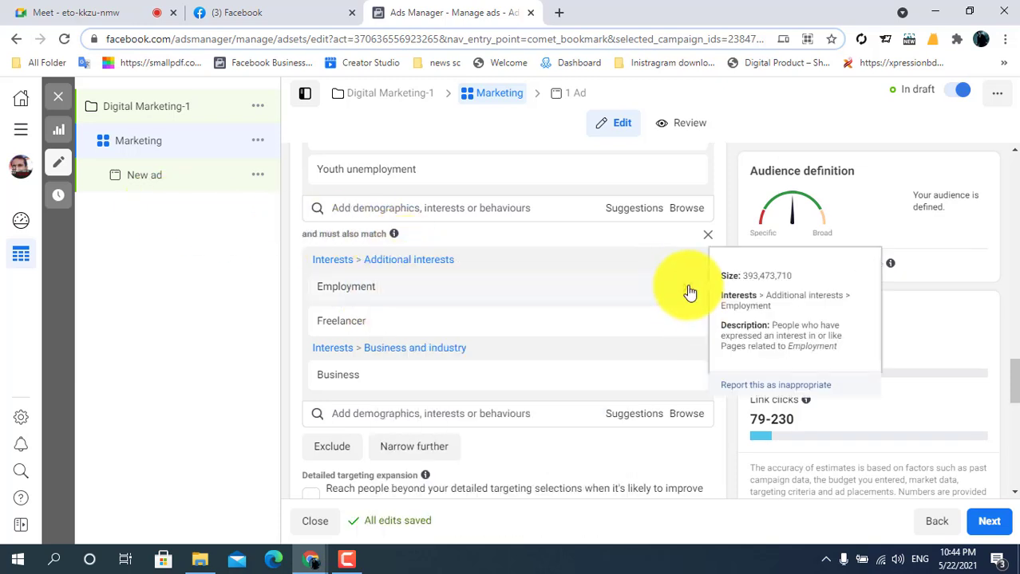
left_click(689, 288)
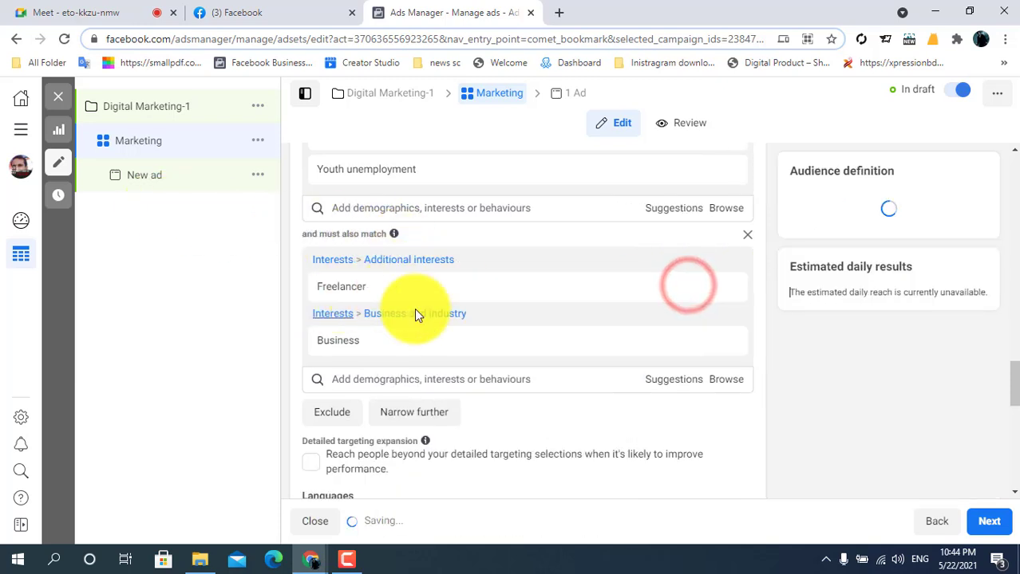
scroll(1015, 375, "up", 3)
scroll(1015, 383, "down", 1)
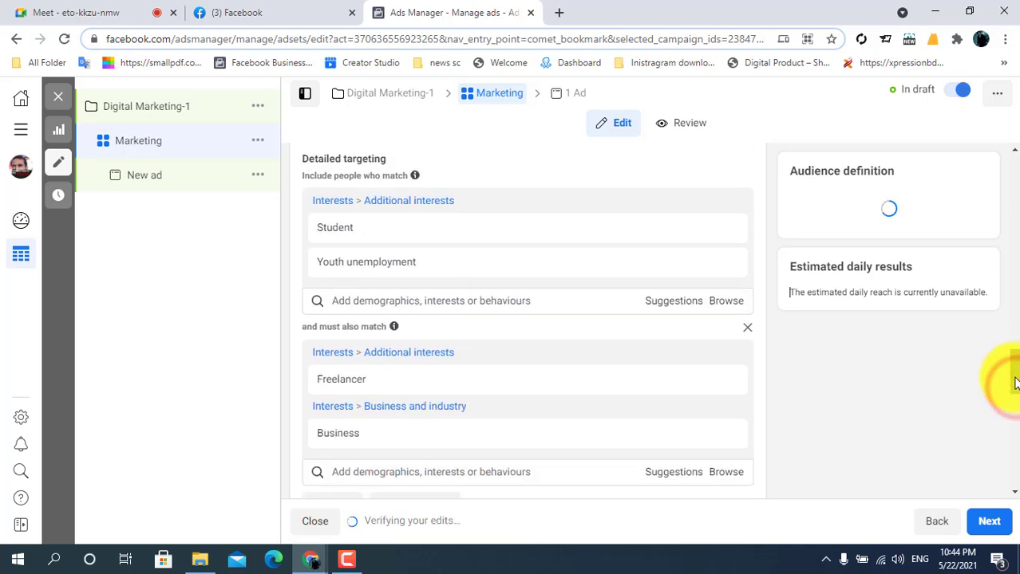
left_click(684, 437)
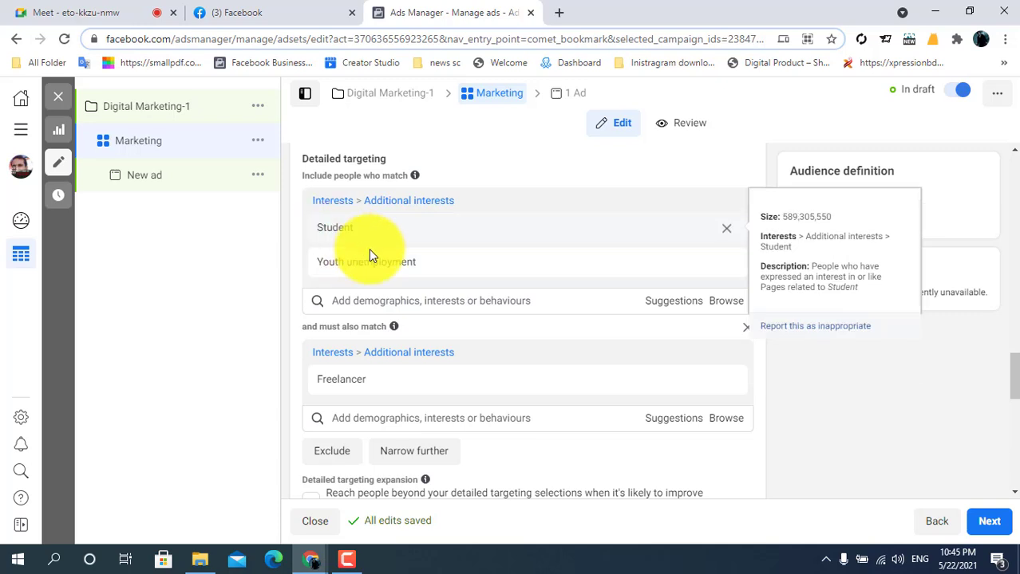
Review the included and must-also-match interests together with the age and gender settings of the audience.
mouse_move(343, 268)
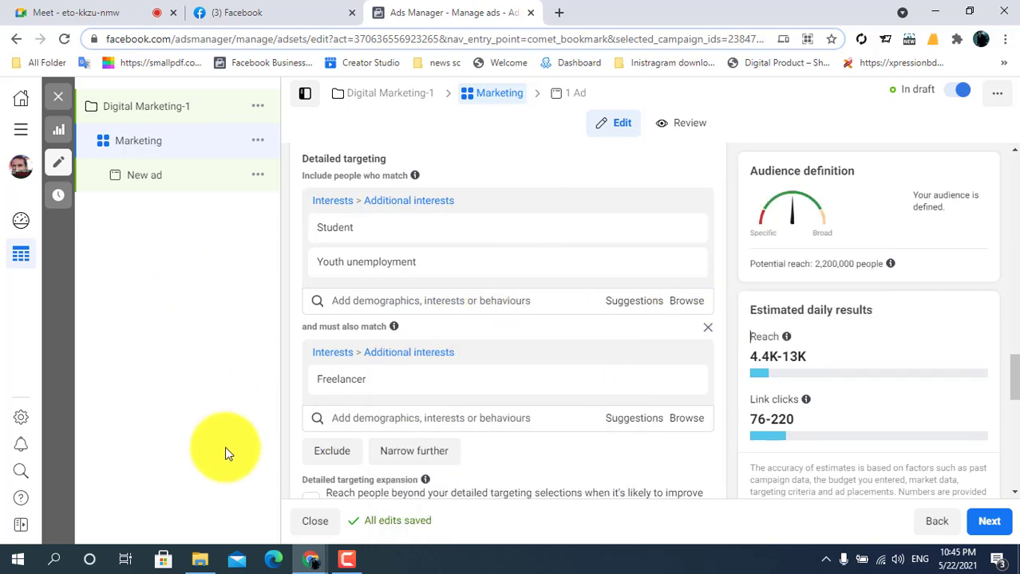
mouse_move(488, 395)
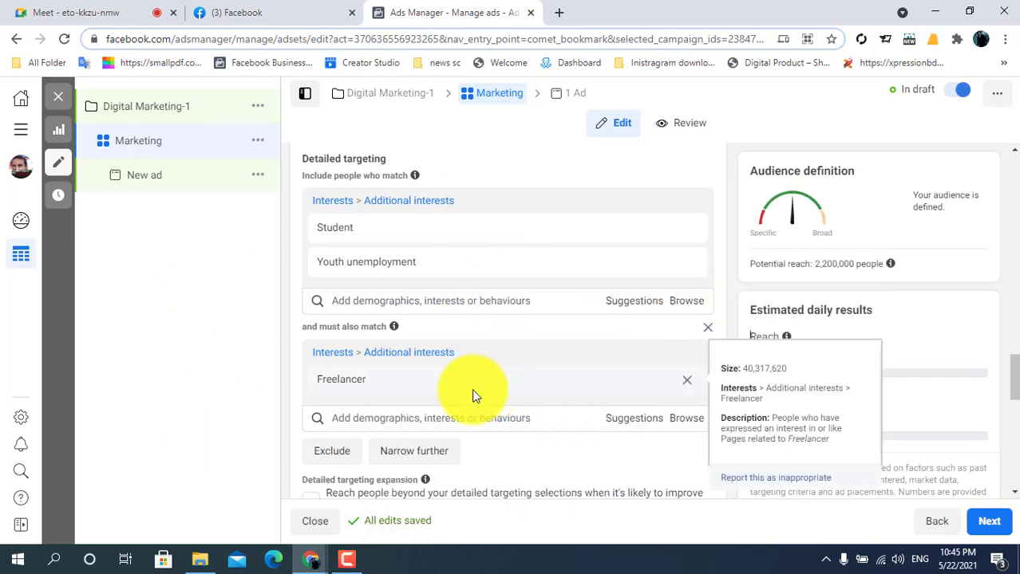
scroll(1012, 387, "down", 2)
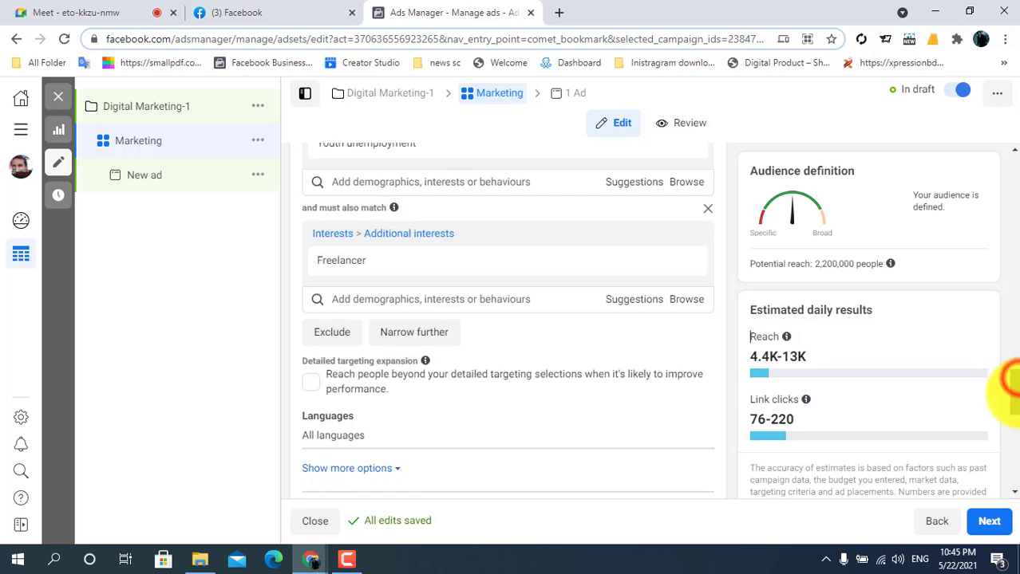
left_click_drag(1011, 395, 1009, 342)
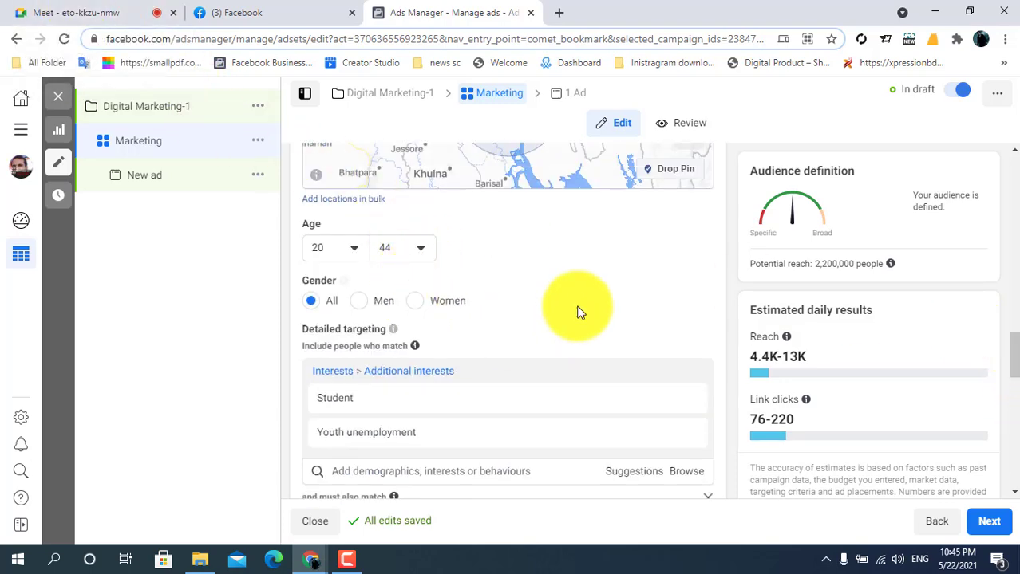
left_click_drag(1014, 354, 1014, 371)
mouse_move(445, 313)
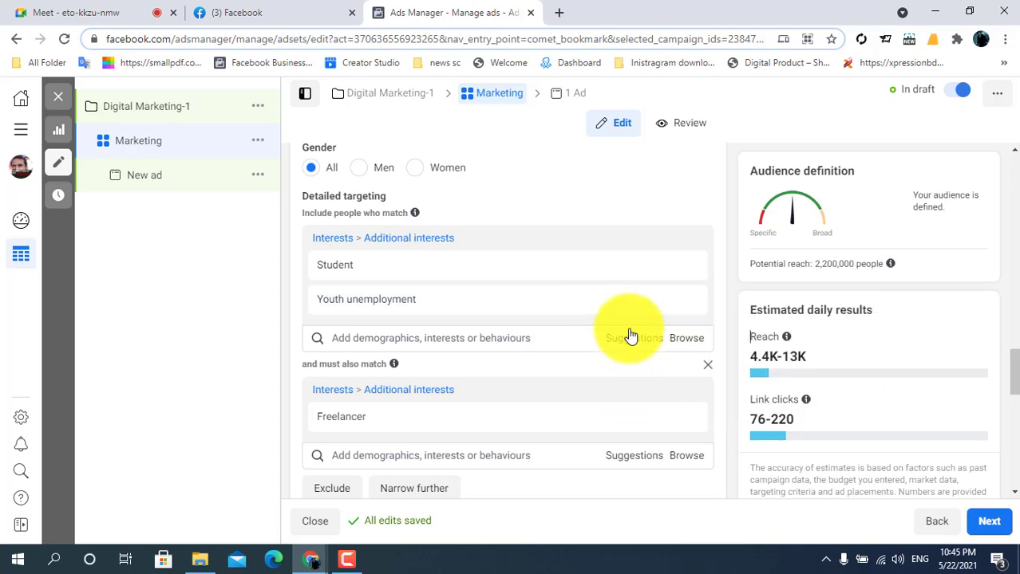
mouse_move(518, 310)
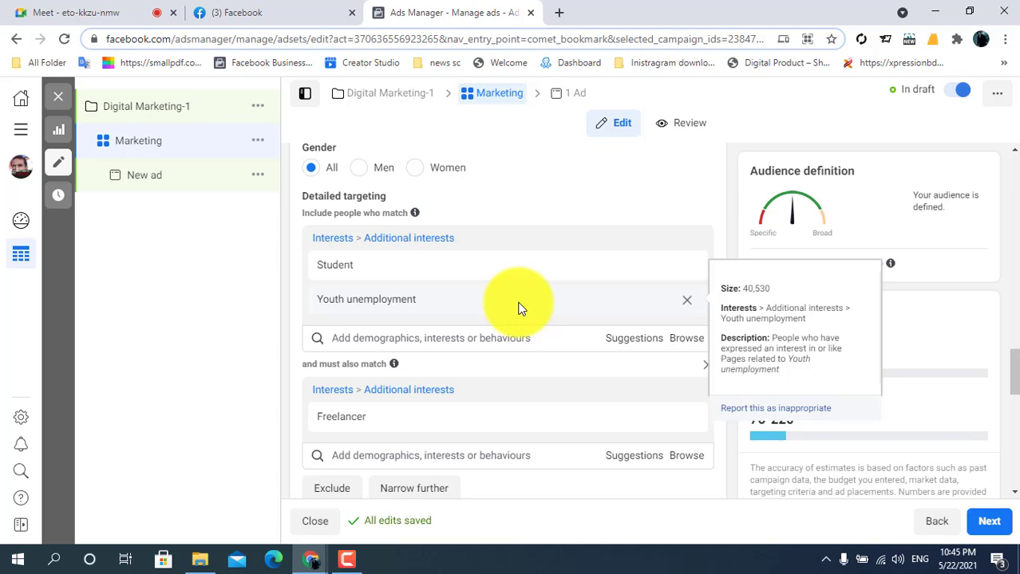
Switch to the Google Meet call to admit the waiting participant and return to Ads Manager.
left_click(47, 10)
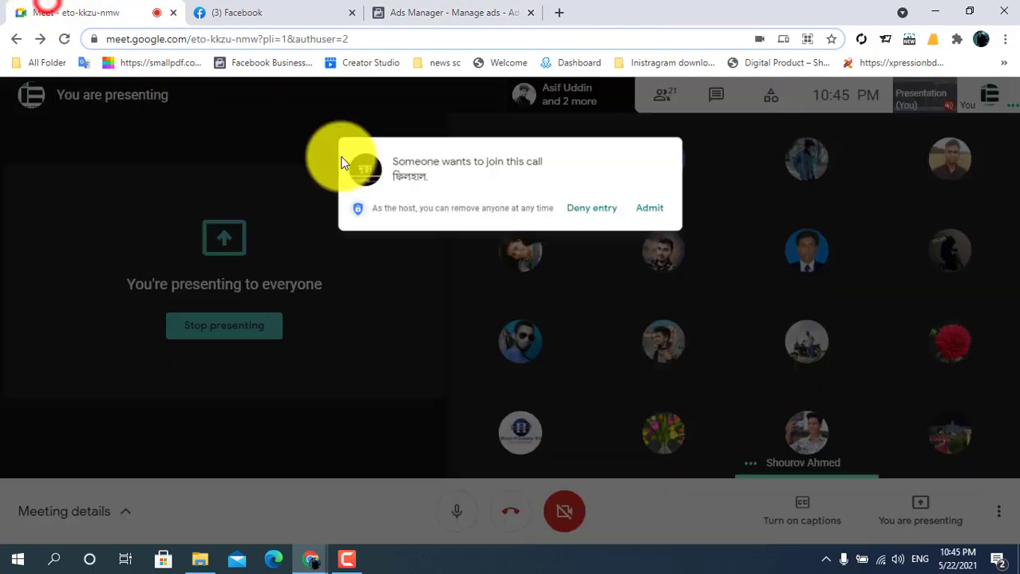
left_click(662, 167)
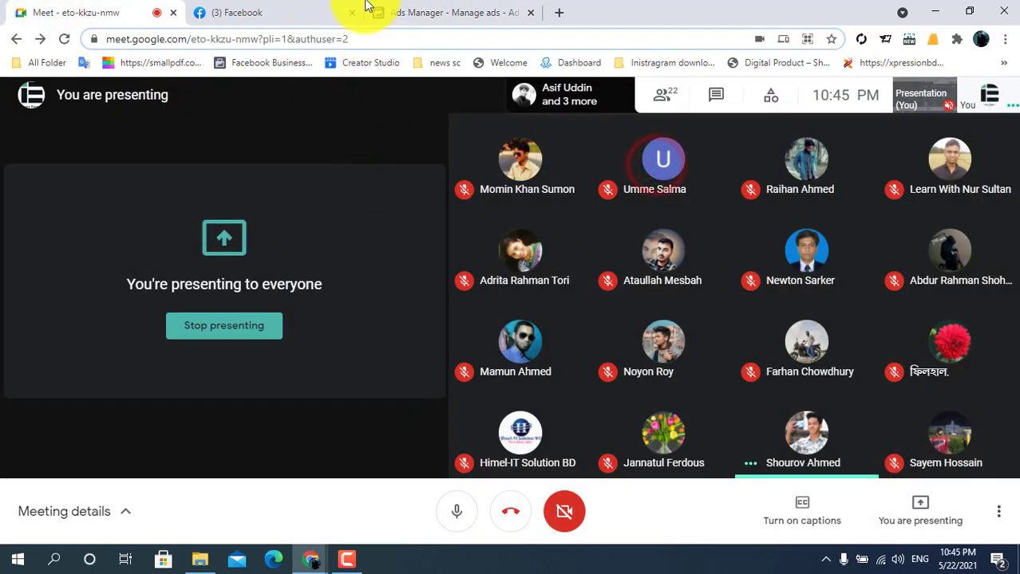
left_click(438, 8)
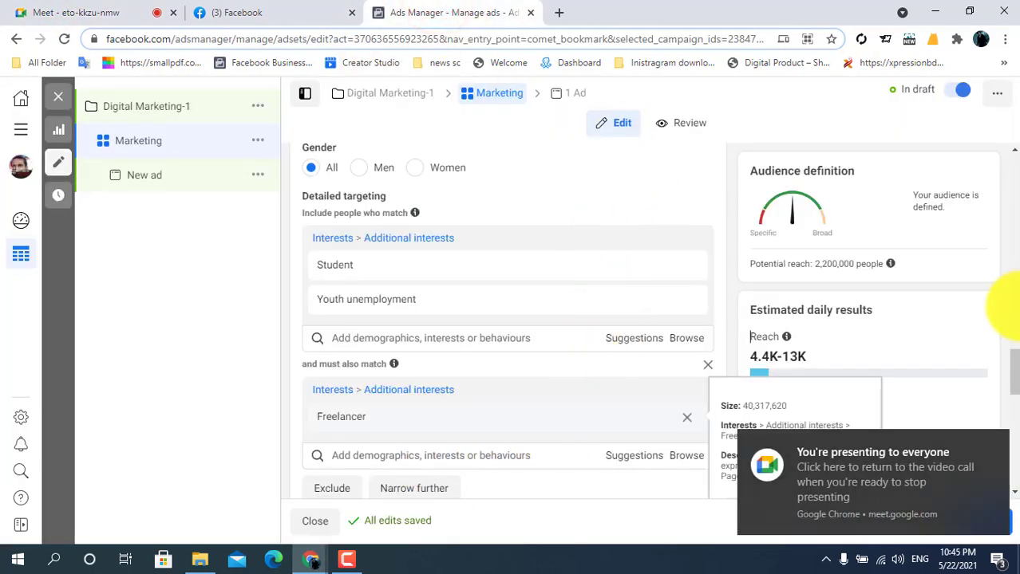
Try detailed targeting expansion for the audience and switch it off again.
scroll(1012, 399, "down", 3)
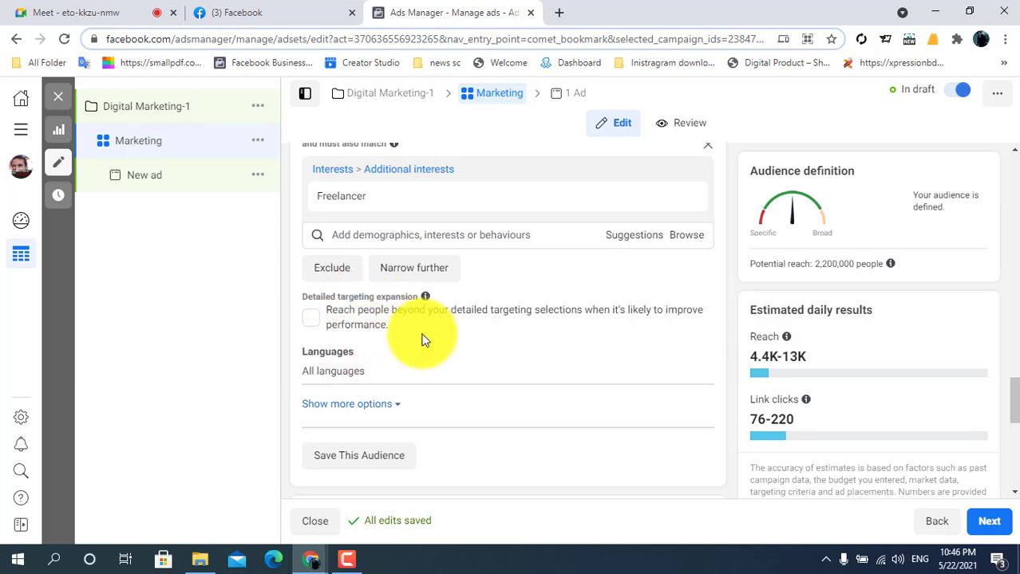
left_click(308, 320)
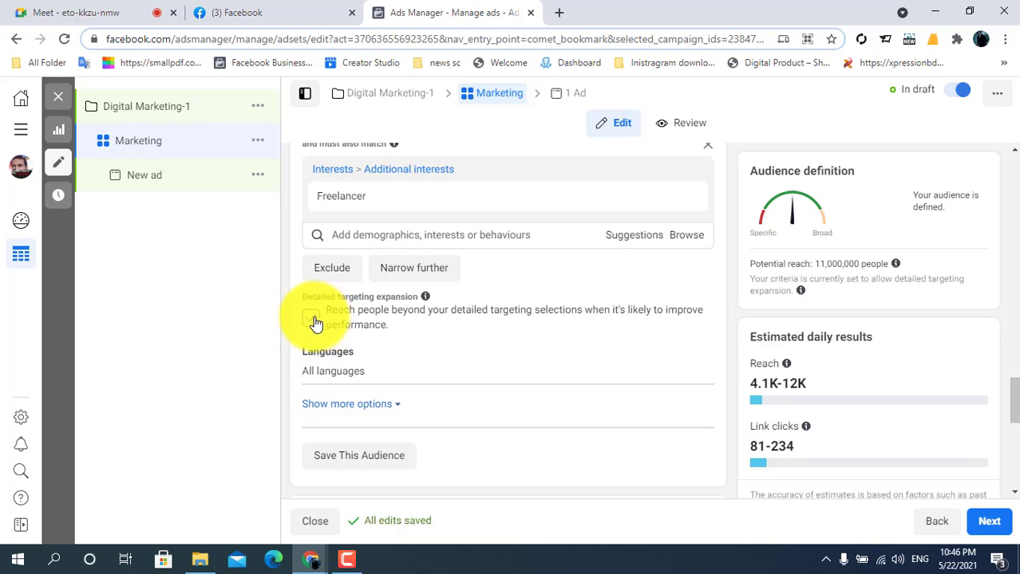
left_click(311, 320)
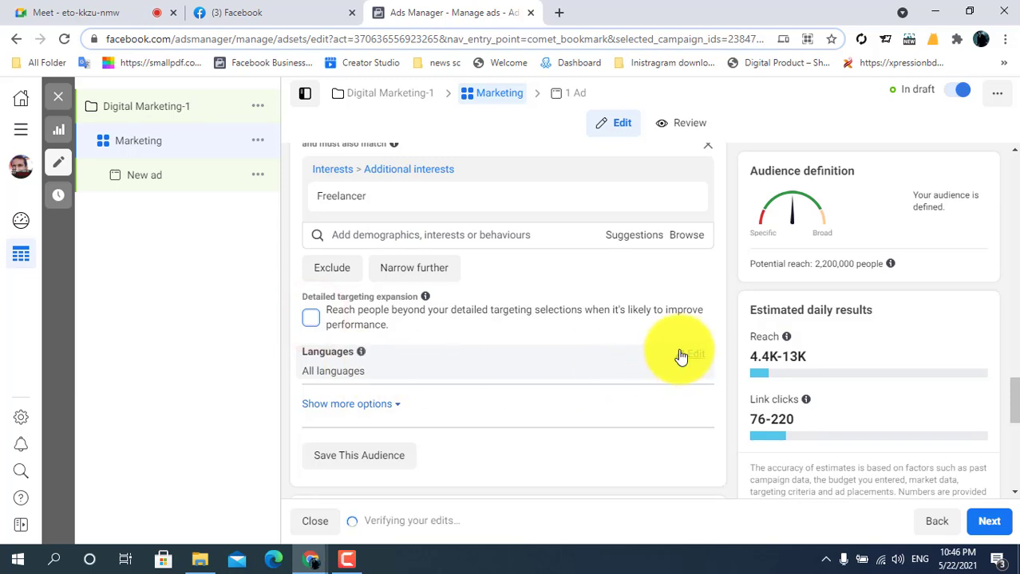
Open the audience's language setting for editing.
left_click(691, 354)
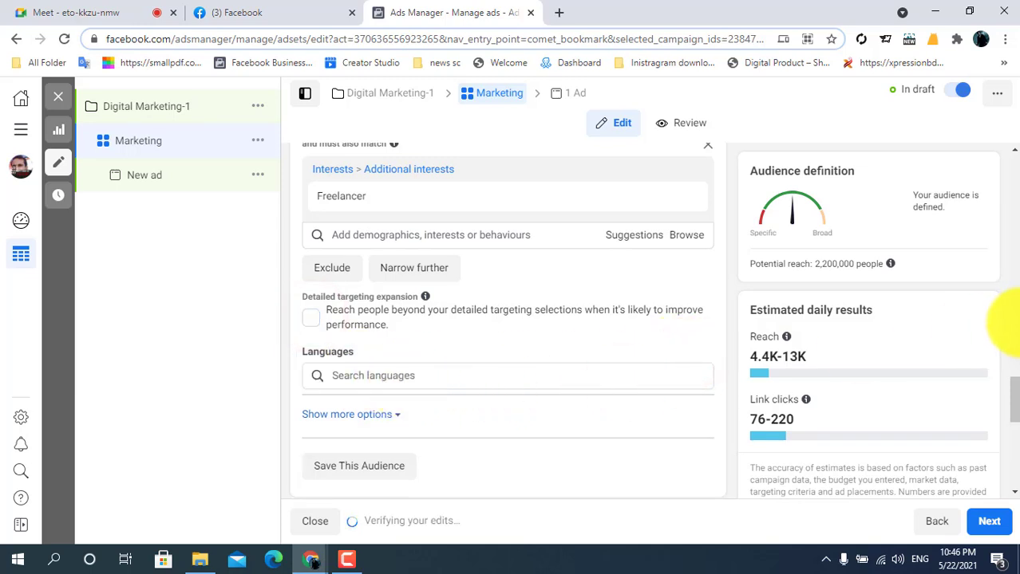
left_click_drag(1011, 394, 1012, 396)
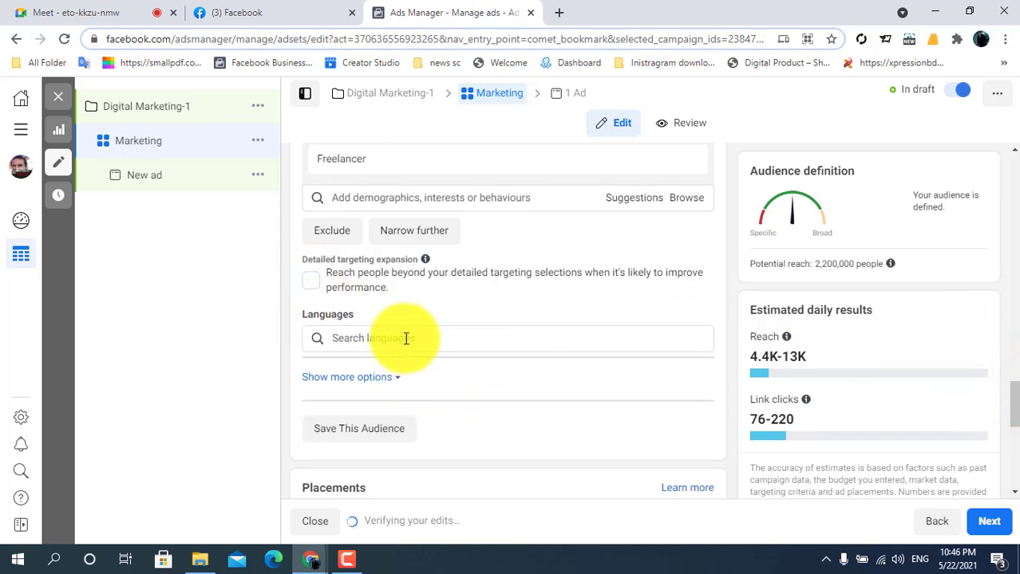
left_click(405, 338)
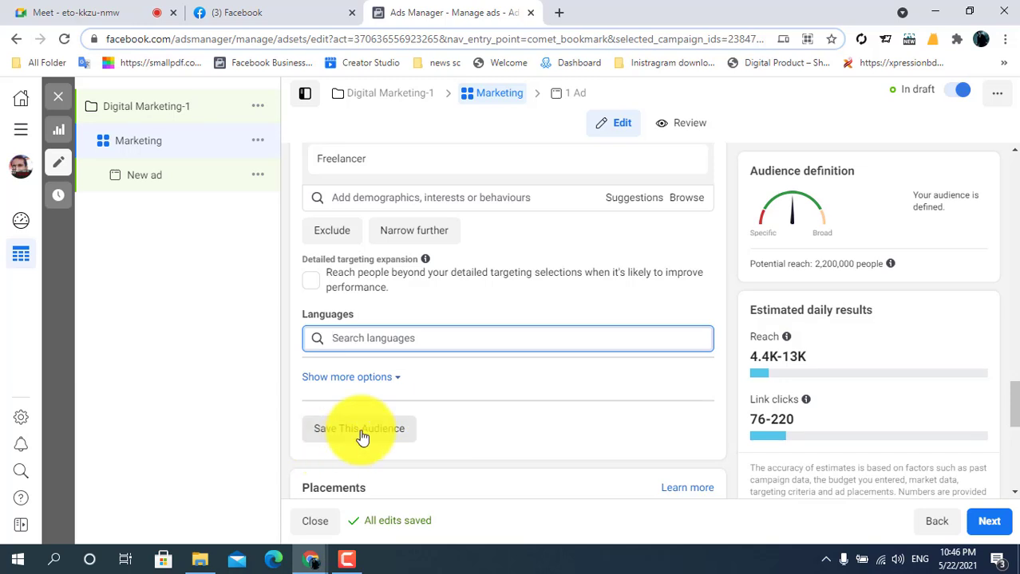
Save the ad set's audience under the name Course.
left_click(363, 432)
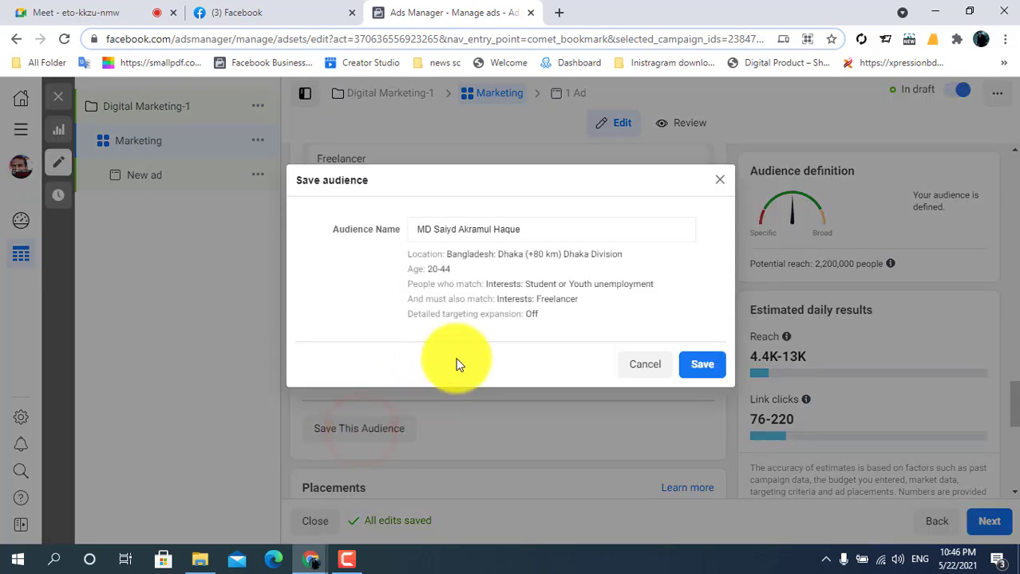
left_click_drag(536, 234, 379, 253)
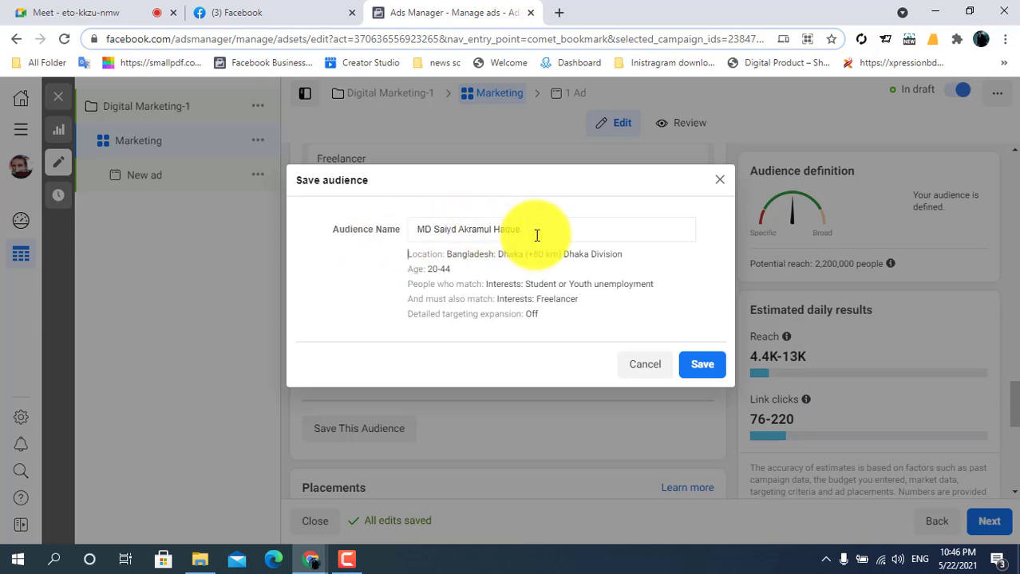
left_click_drag(536, 233, 415, 232)
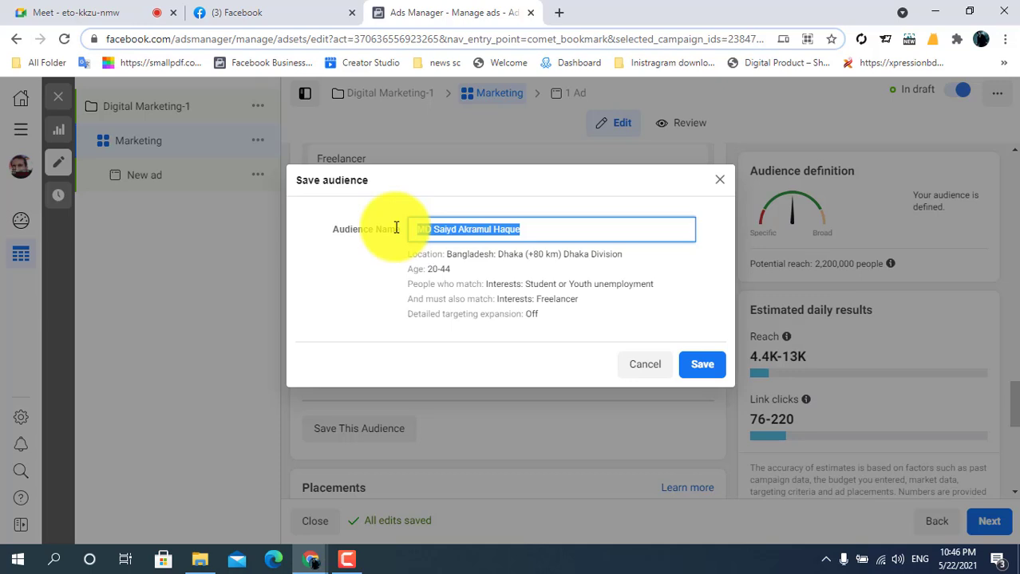
type("Course")
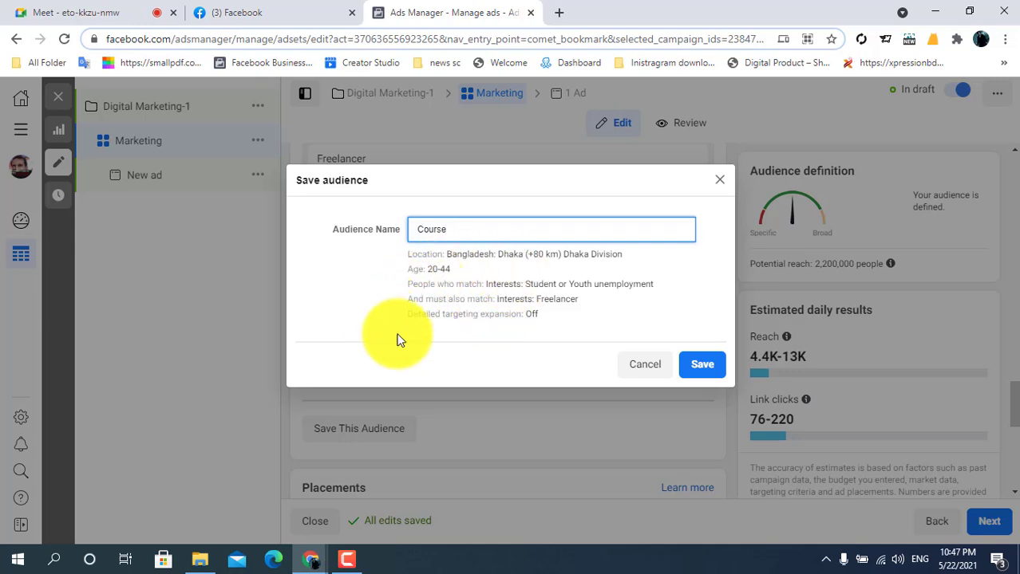
left_click(691, 364)
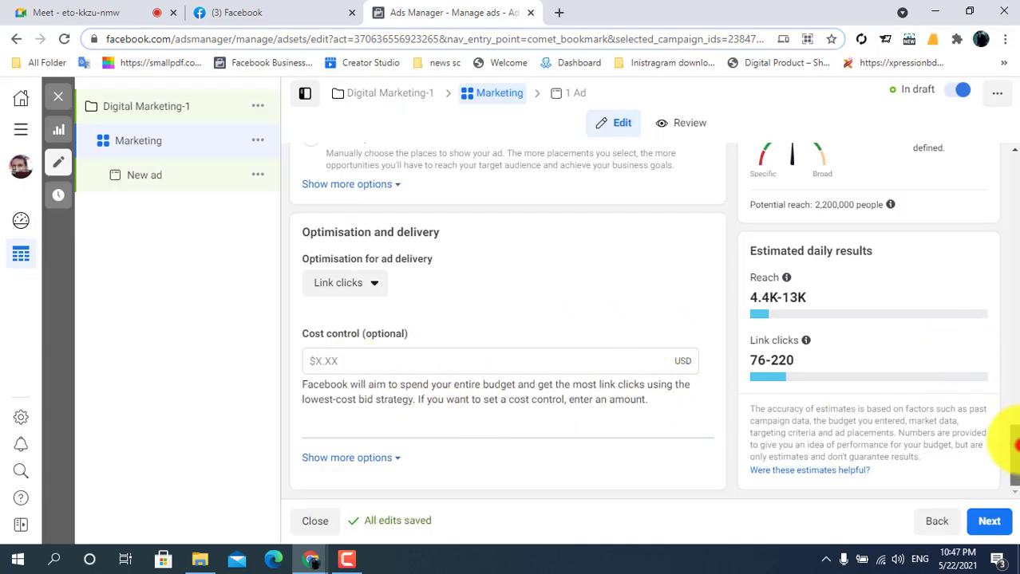
Continue from the ad set to its ad and rename the ad as digital.
left_click_drag(1015, 448, 1016, 452)
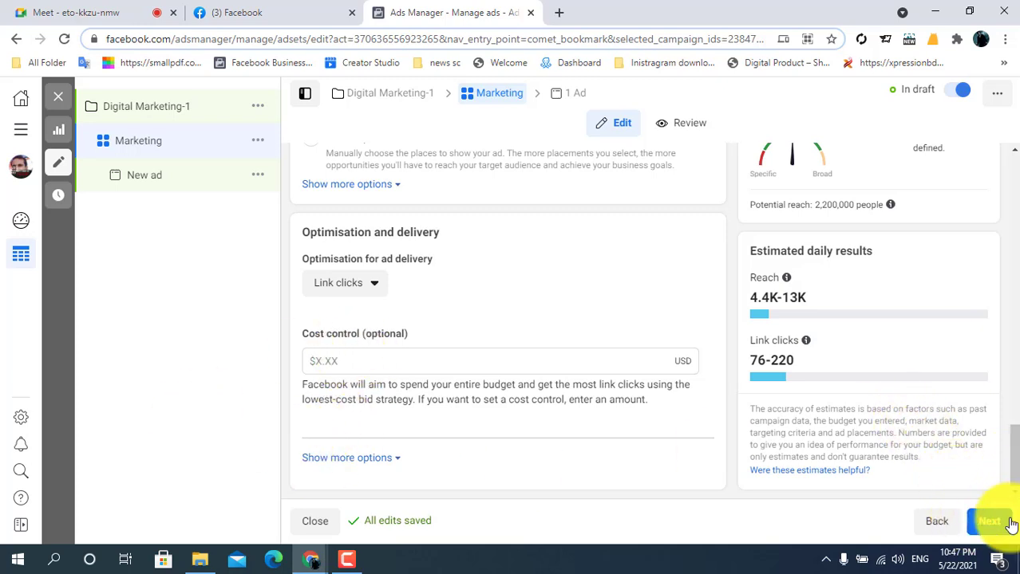
left_click(991, 522)
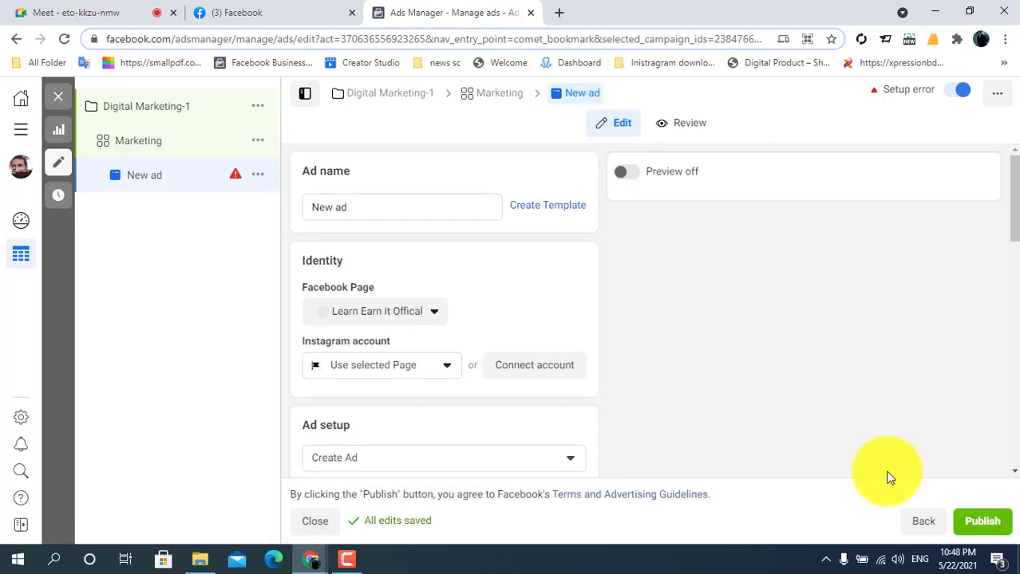
left_click(360, 207)
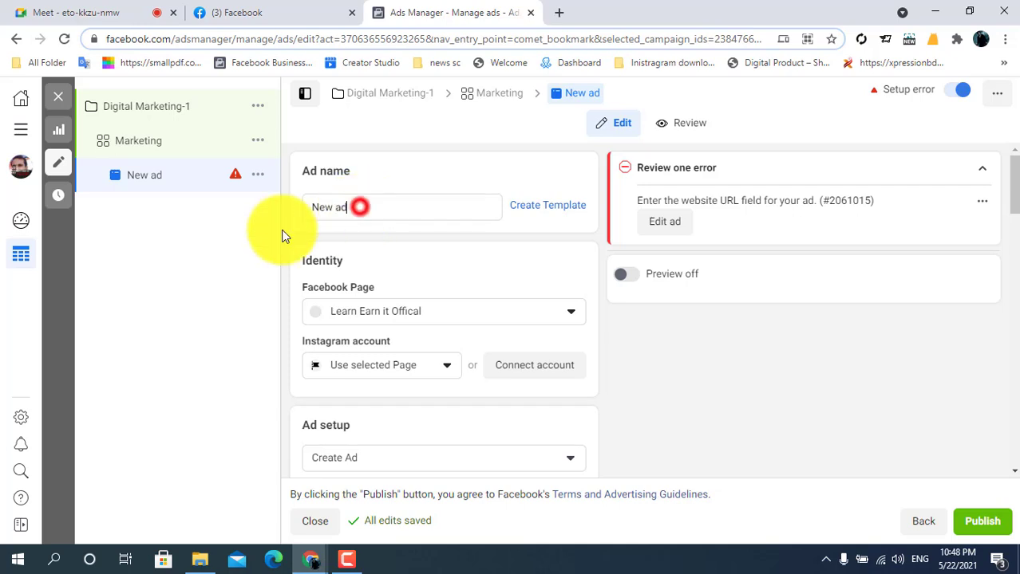
key("ctrl+a")
type("ci")
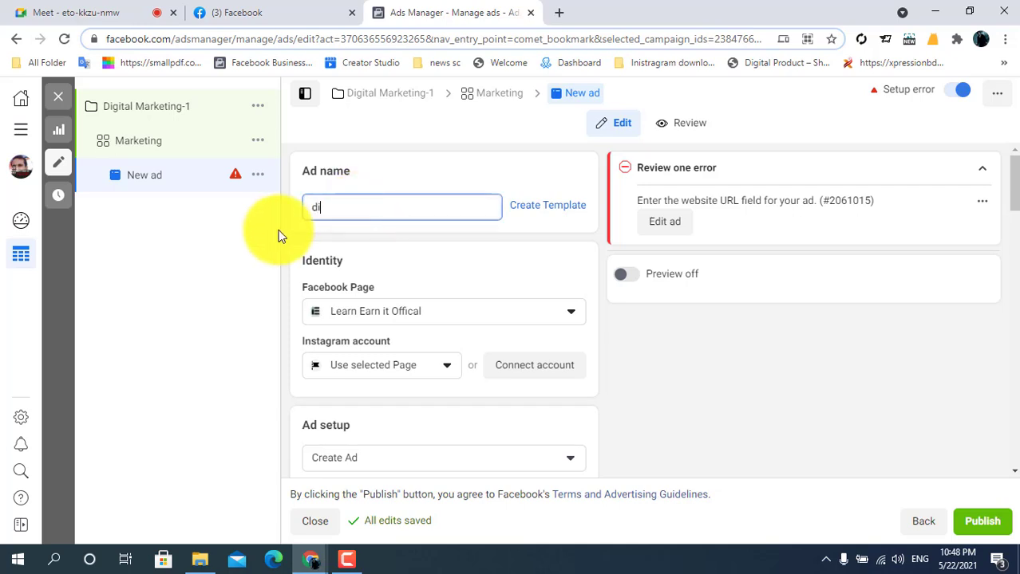
type("gital")
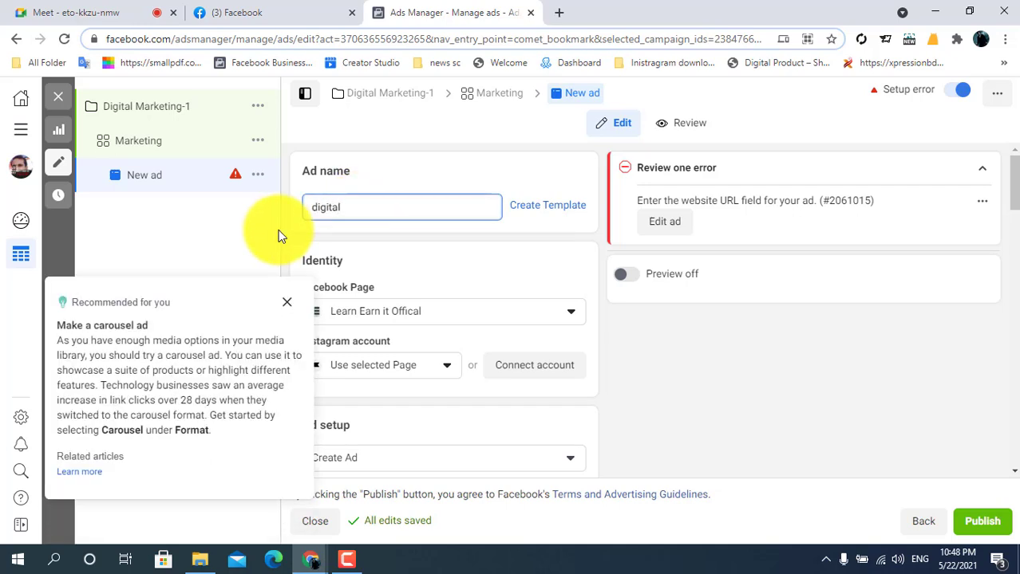
left_click(776, 384)
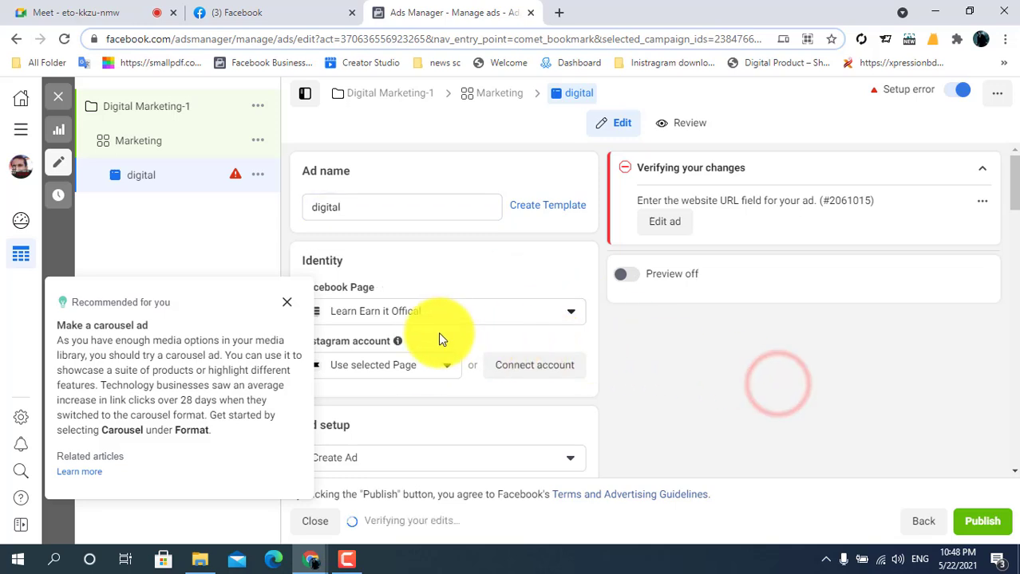
Dismiss the carousel recommendation and set the ad's Facebook Page to Learn Earn it from the Learn Earn IT business.
left_click(438, 309)
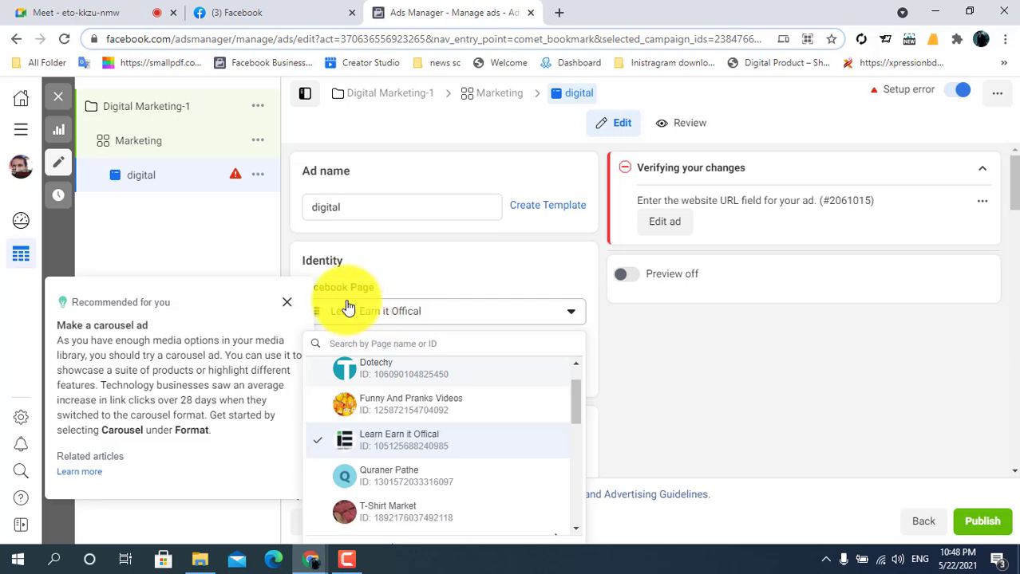
left_click(287, 303)
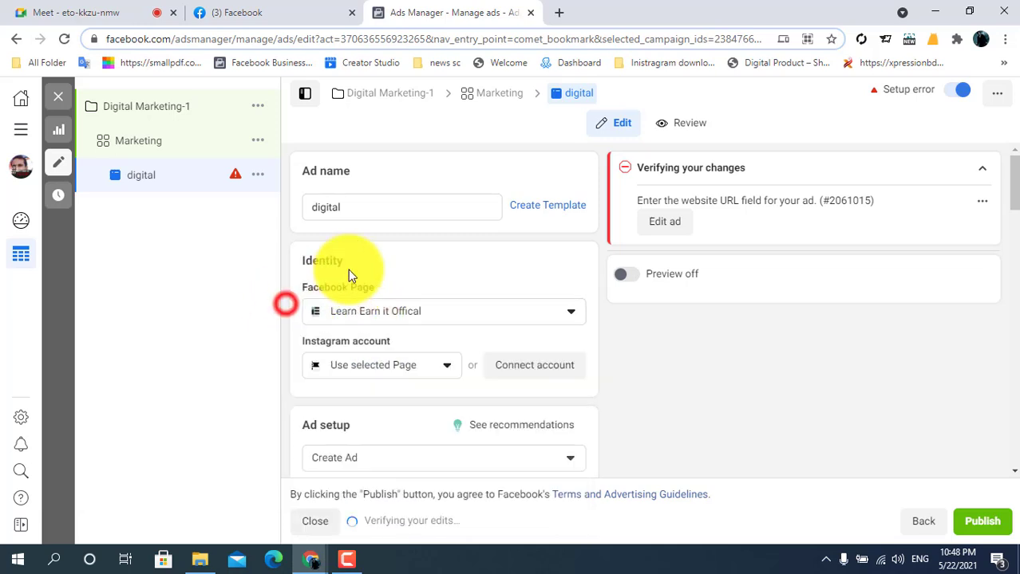
left_click(420, 315)
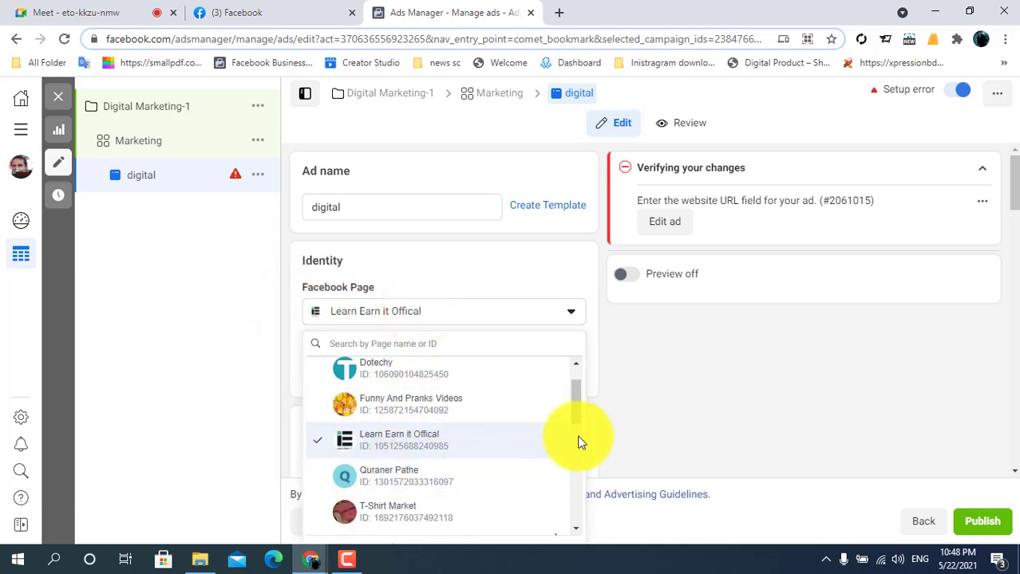
left_click_drag(578, 411, 585, 435)
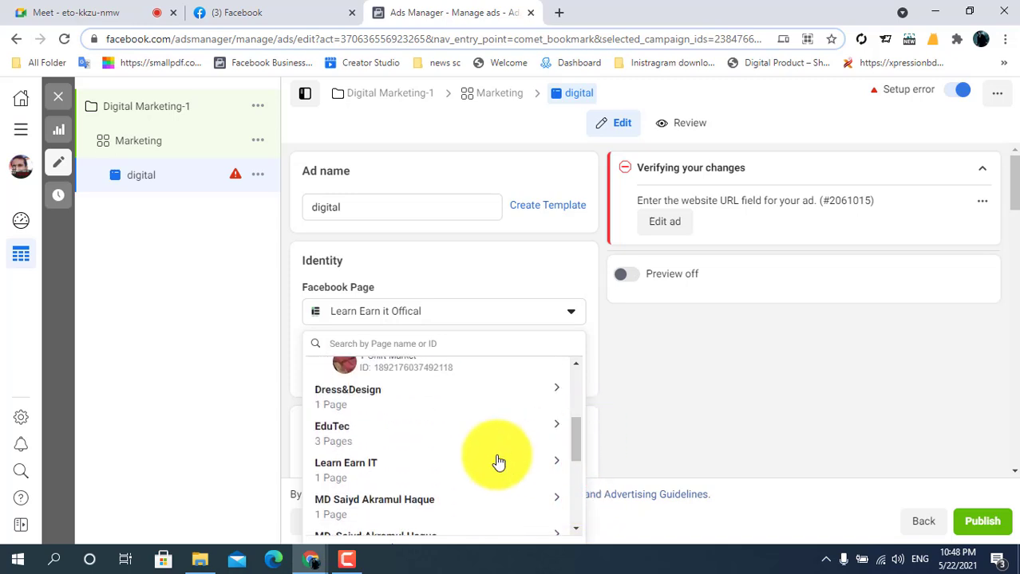
left_click(451, 472)
left_click(426, 506)
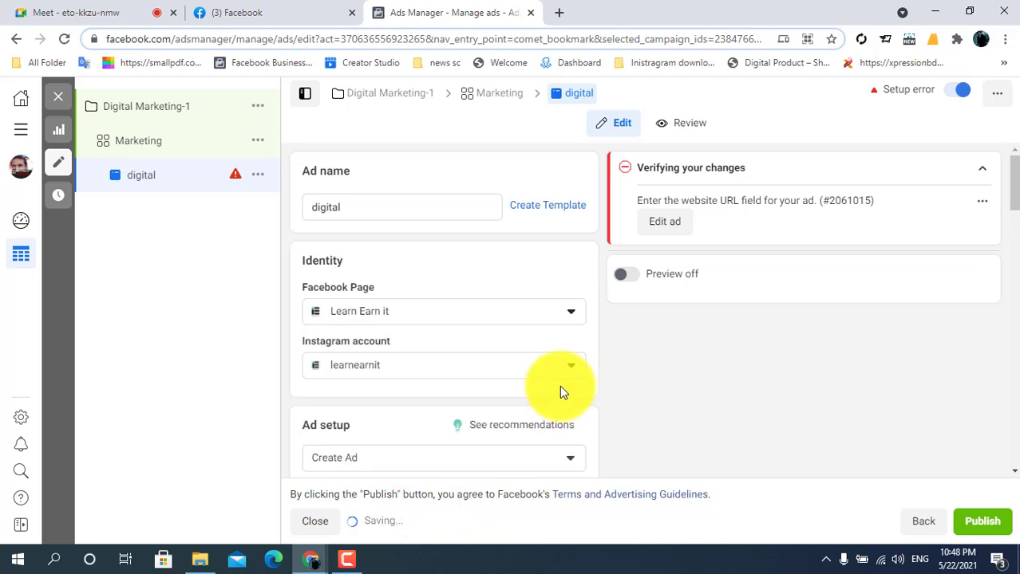
Look over the ad's format choices and the available ad setup sources.
left_click_drag(1013, 179, 1017, 226)
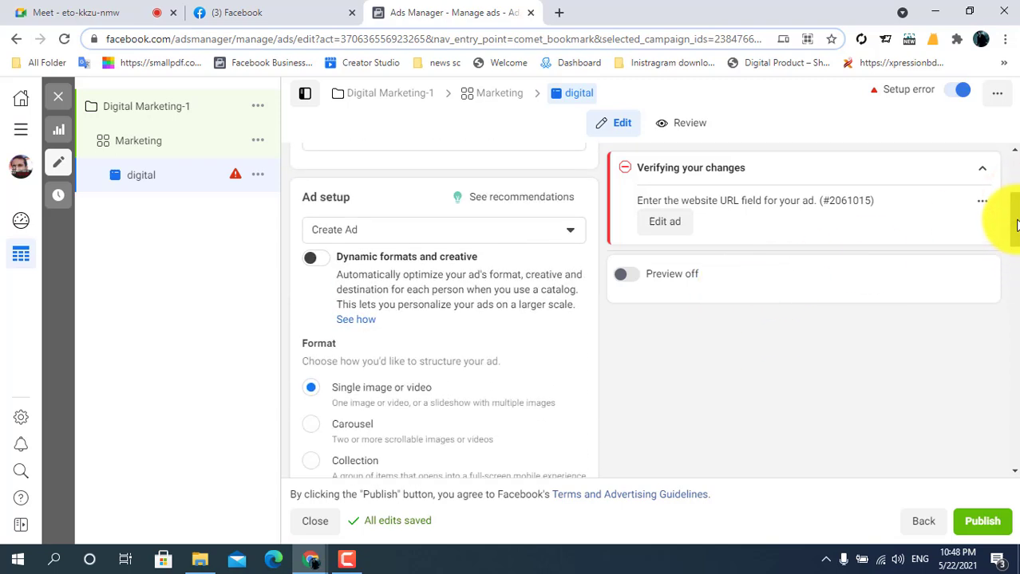
scroll(391, 233, "down", 1)
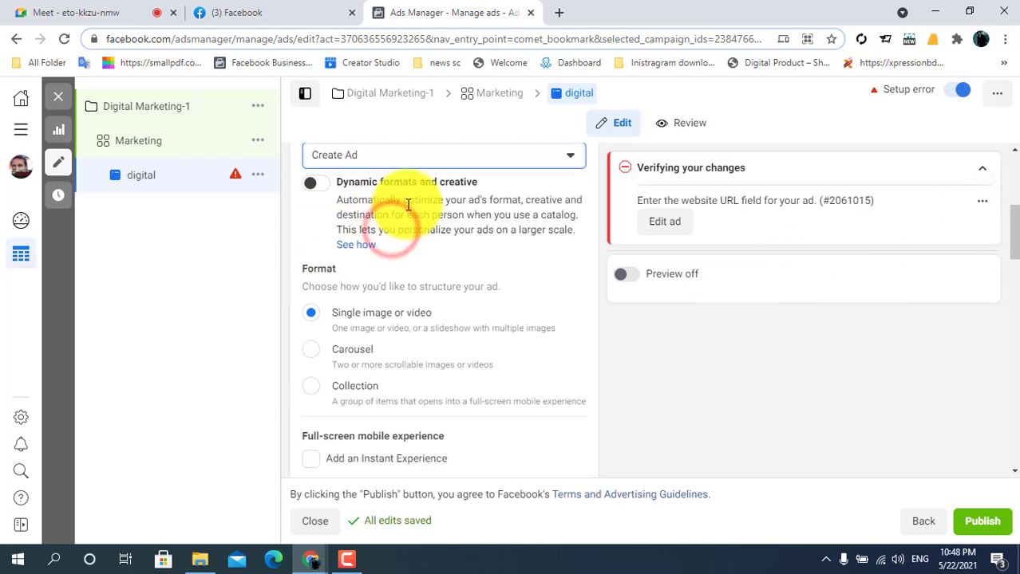
left_click(431, 160)
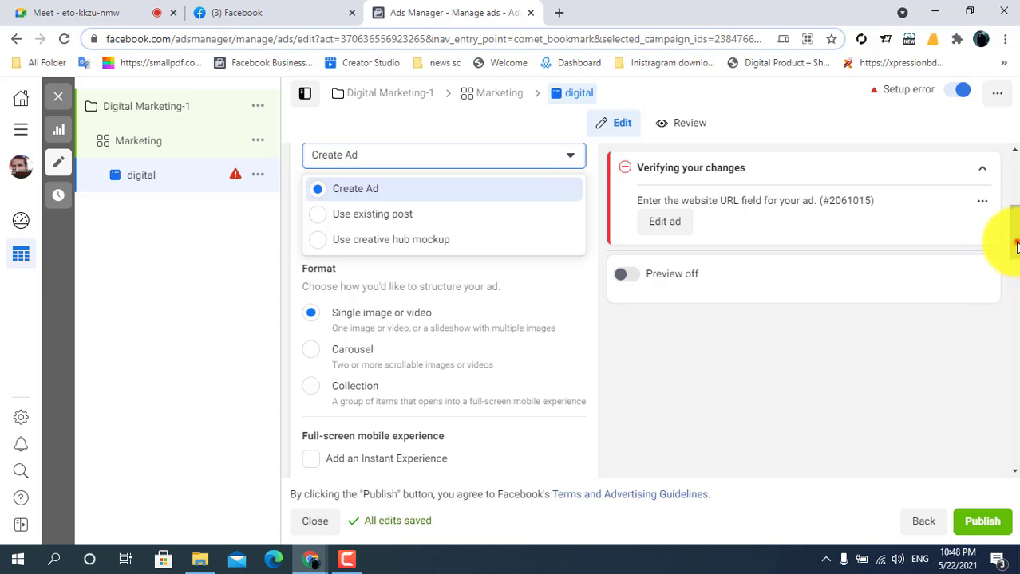
left_click_drag(1016, 247, 1015, 195)
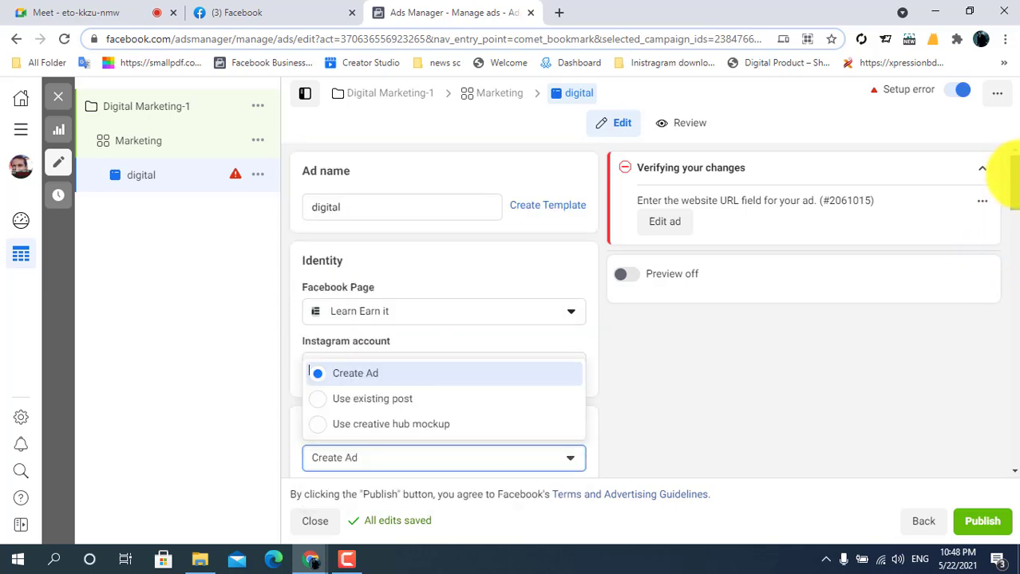
Go to the flagged website URL, enter htt, and return to the ad's primary text for editing.
left_click(661, 223)
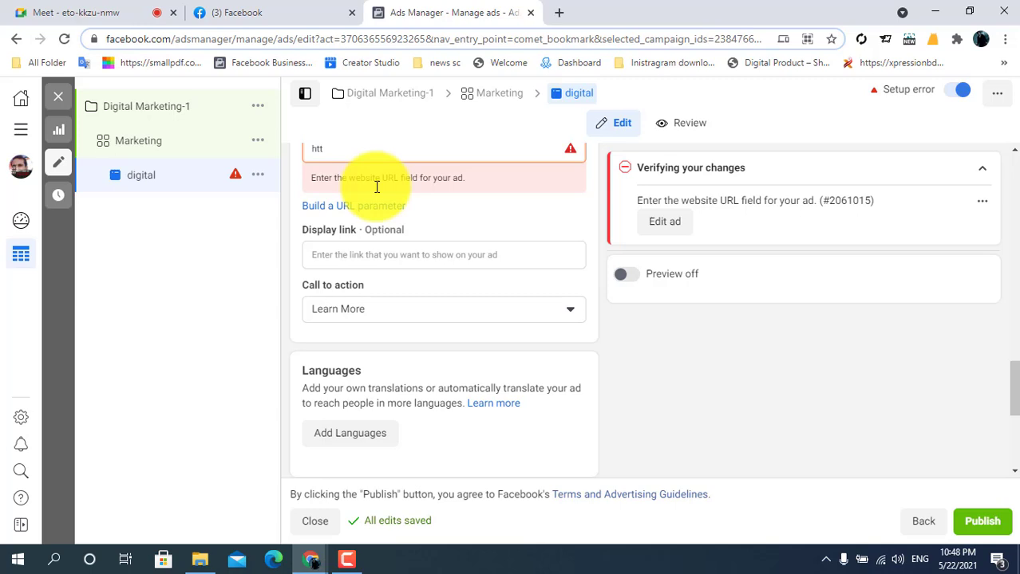
scroll(938, 243, "up", 1)
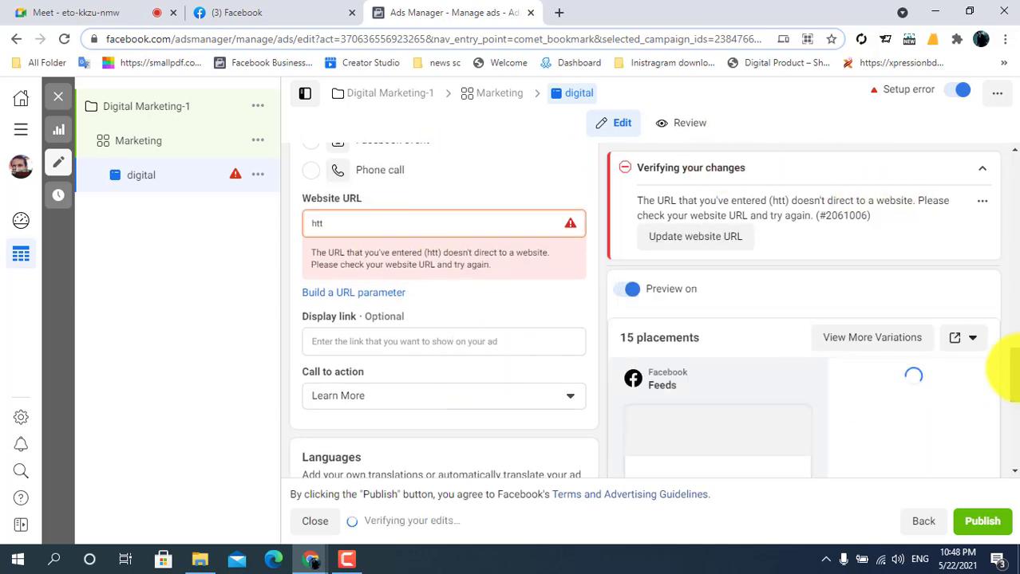
left_click_drag(1015, 373, 1015, 292)
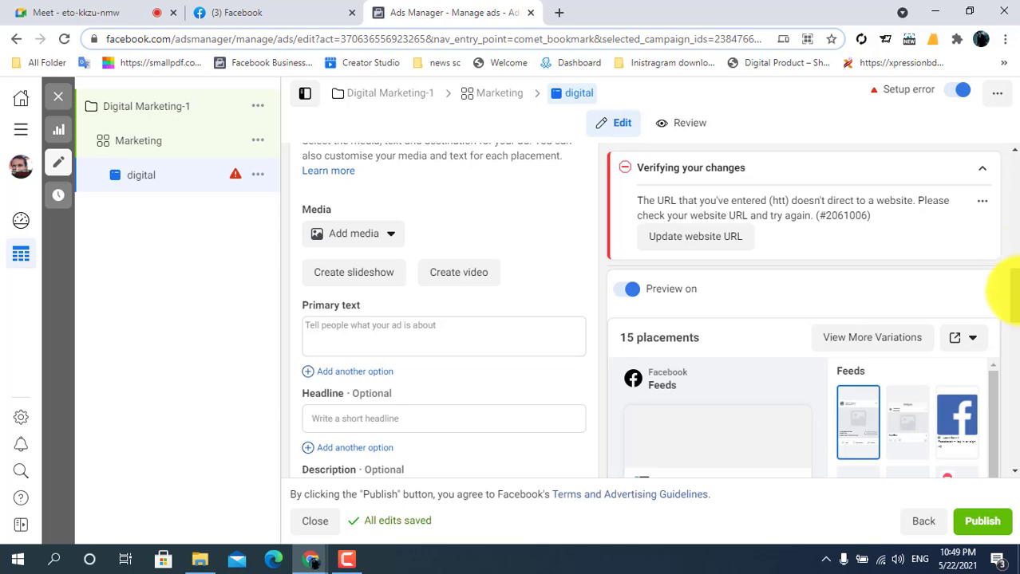
scroll(1010, 295, "down", 2)
scroll(1007, 308, "up", 1)
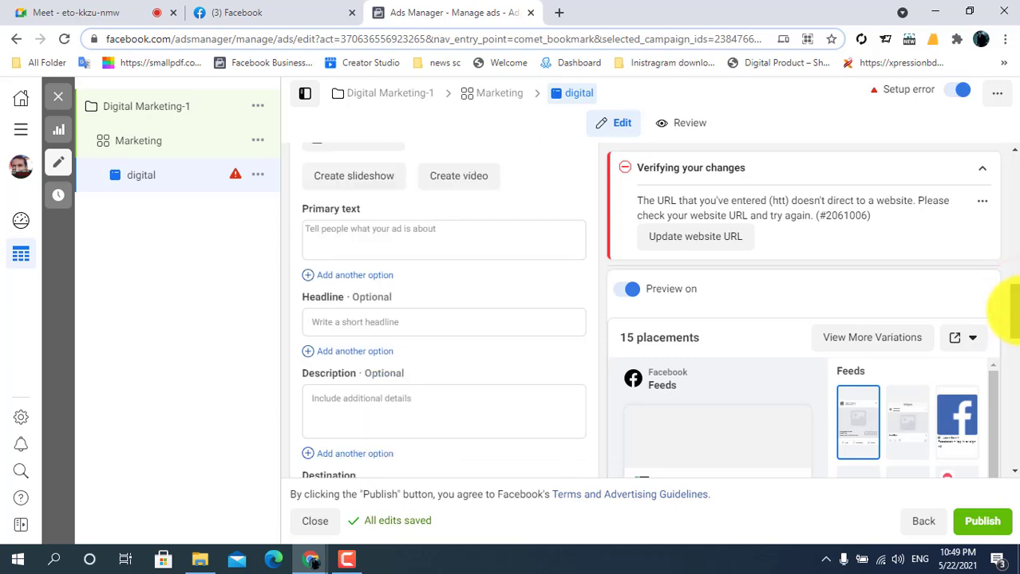
left_click(357, 239)
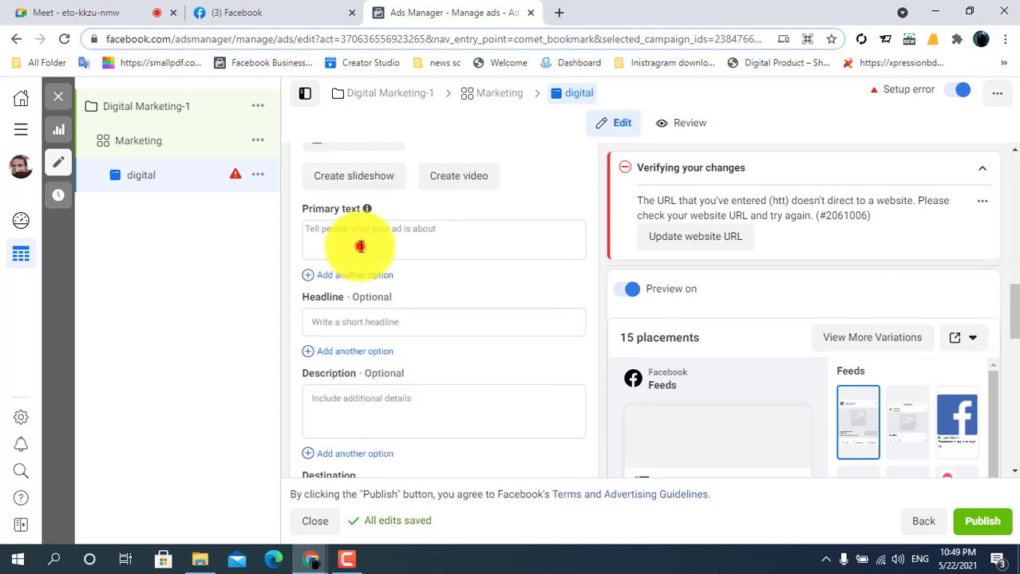
Switch to Facebook and open the Learn Earn it page from the managed pages.
left_click(240, 10)
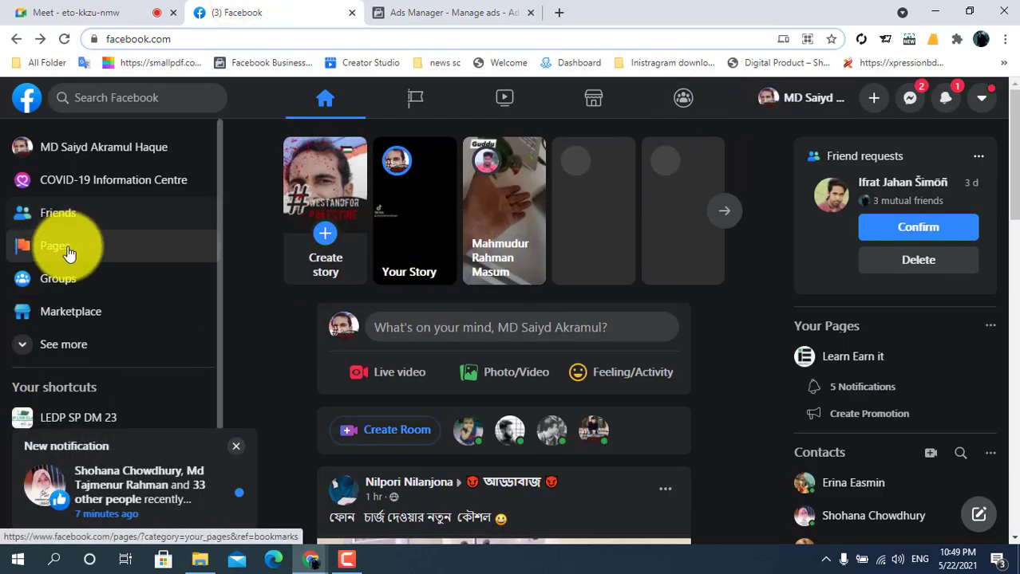
left_click(422, 101)
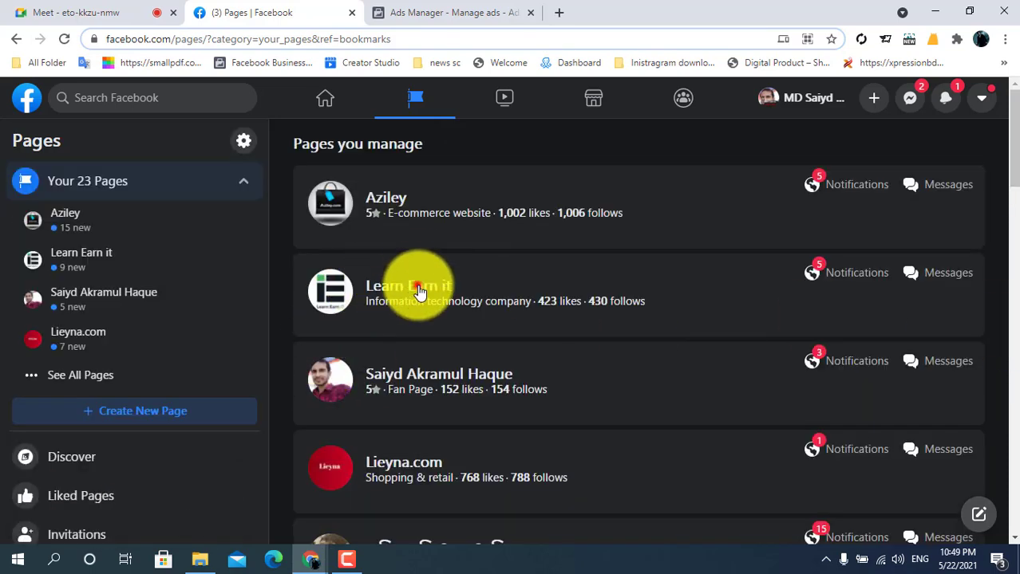
left_click(419, 291)
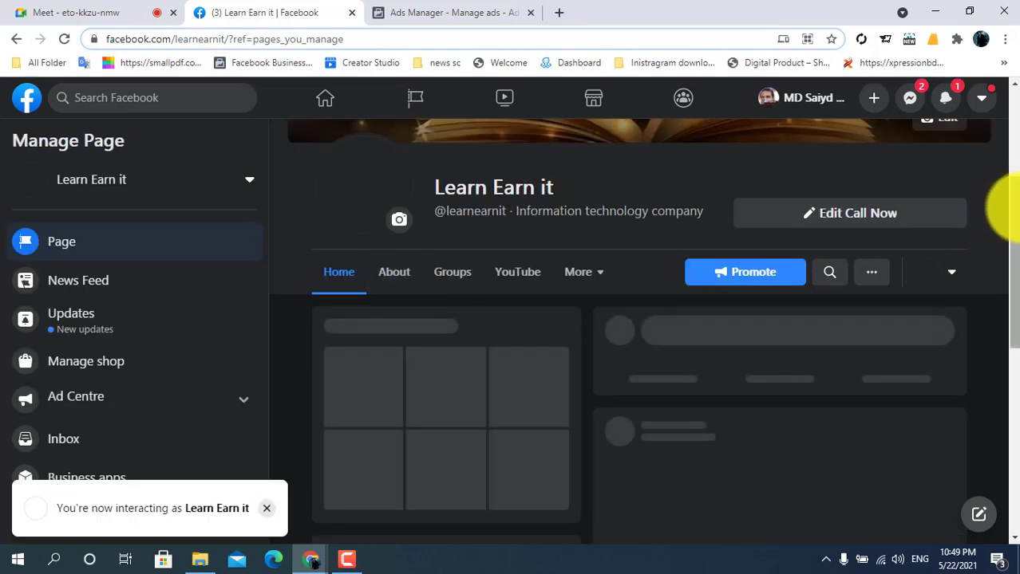
left_click_drag(1012, 206, 1010, 345)
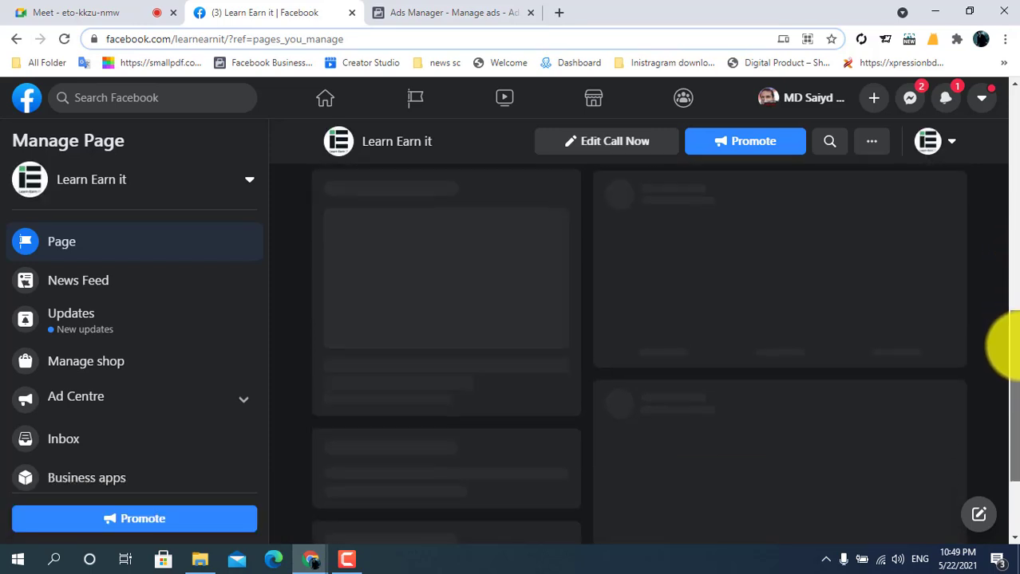
left_click(430, 11)
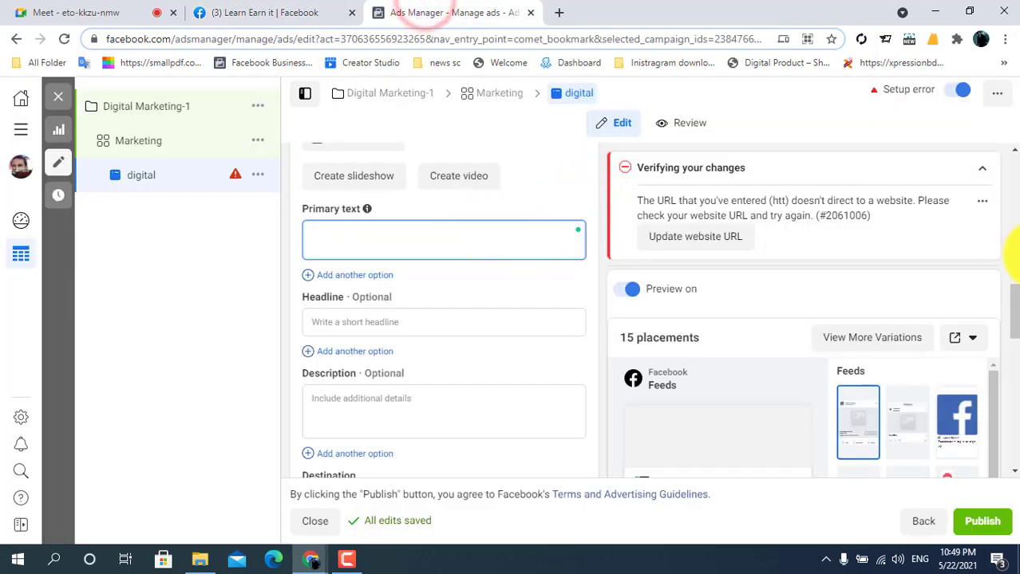
mouse_move(1013, 316)
left_mouse_down()
mouse_move(1006, 195)
mouse_move(1007, 303)
left_mouse_up()
left_click(312, 11)
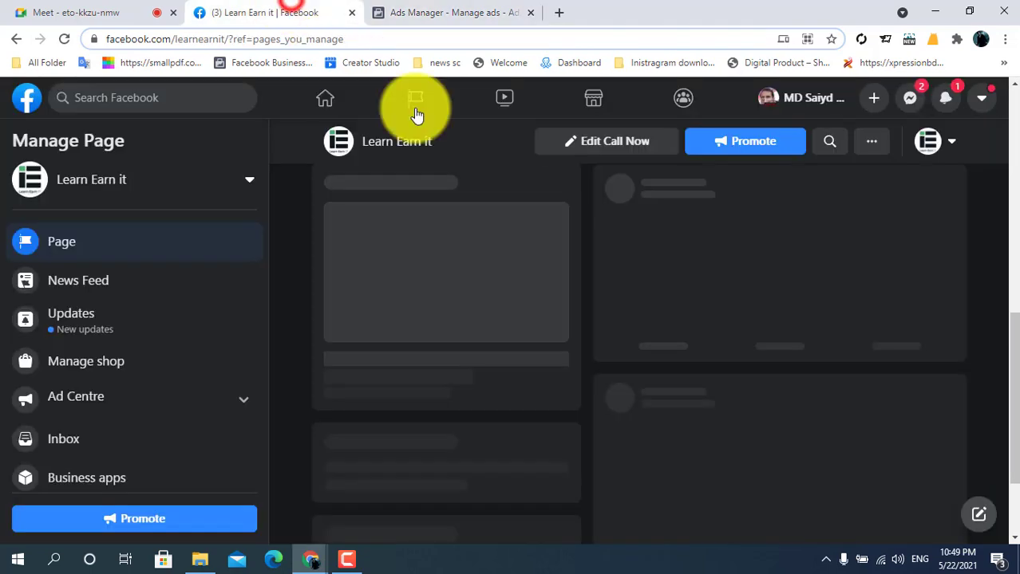
Expand the Learn Earn it page's pinned post and copy its text from the second line through the closing thanks.
scroll(1007, 352, "down", 5)
scroll(1014, 363, "down", 10)
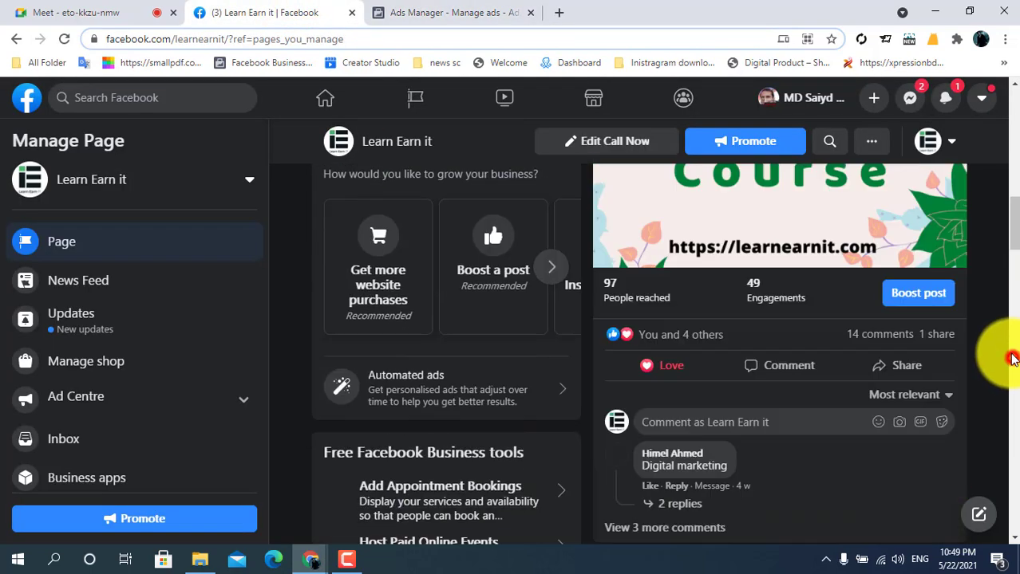
left_click_drag(1013, 273, 1001, 148)
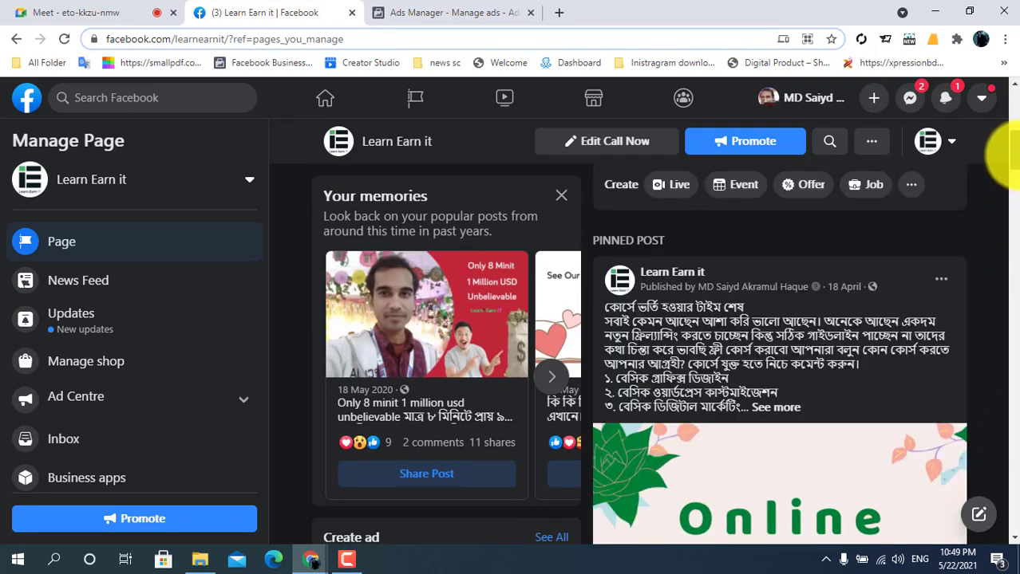
left_click(791, 407)
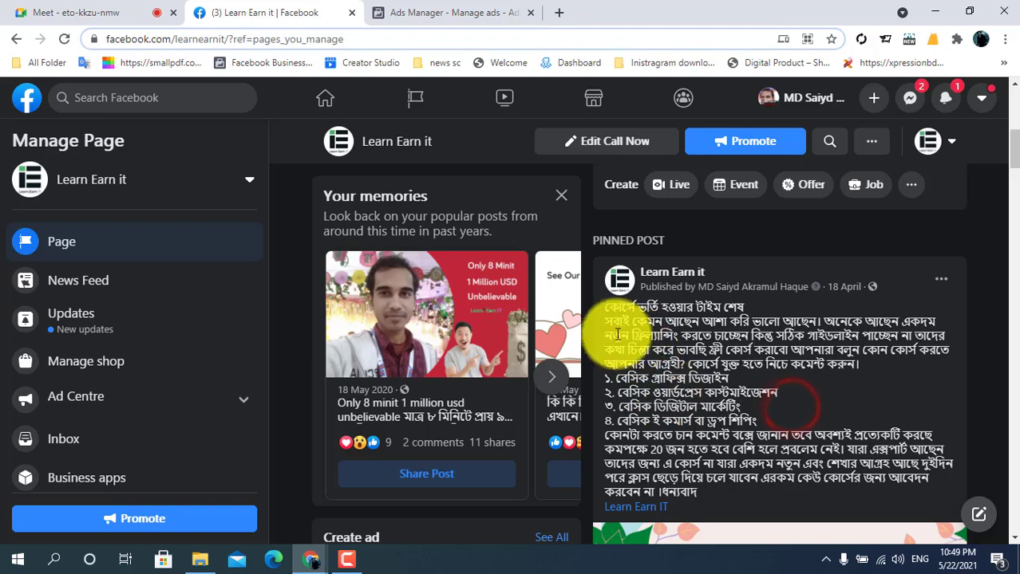
left_click_drag(605, 328, 774, 489)
scroll(687, 415, "down", 1)
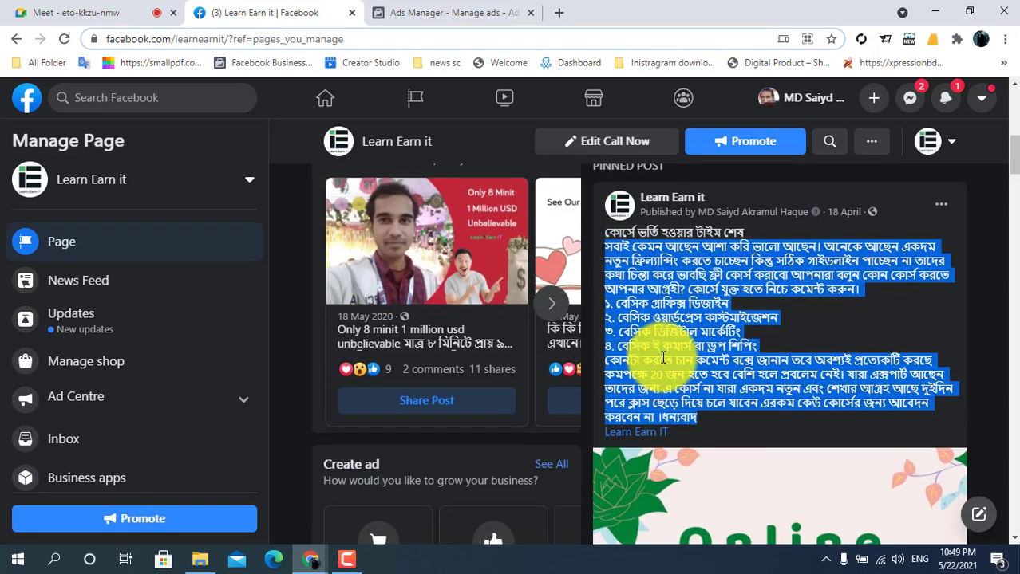
right_click(661, 357)
left_click(616, 175)
Switch to Ads Manager and paste the copied post text into the ad's primary text.
left_click(470, 11)
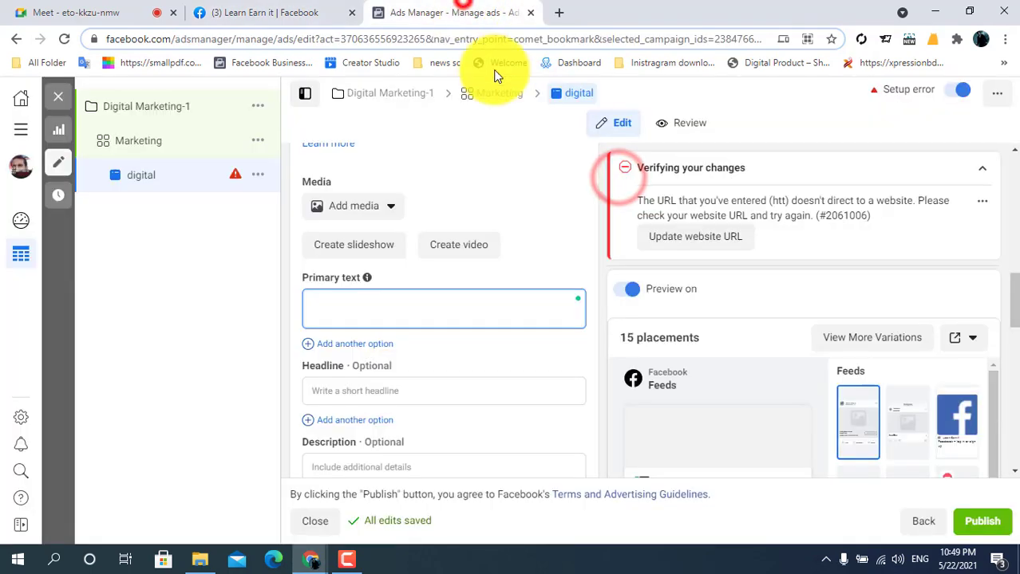
right_click(393, 313)
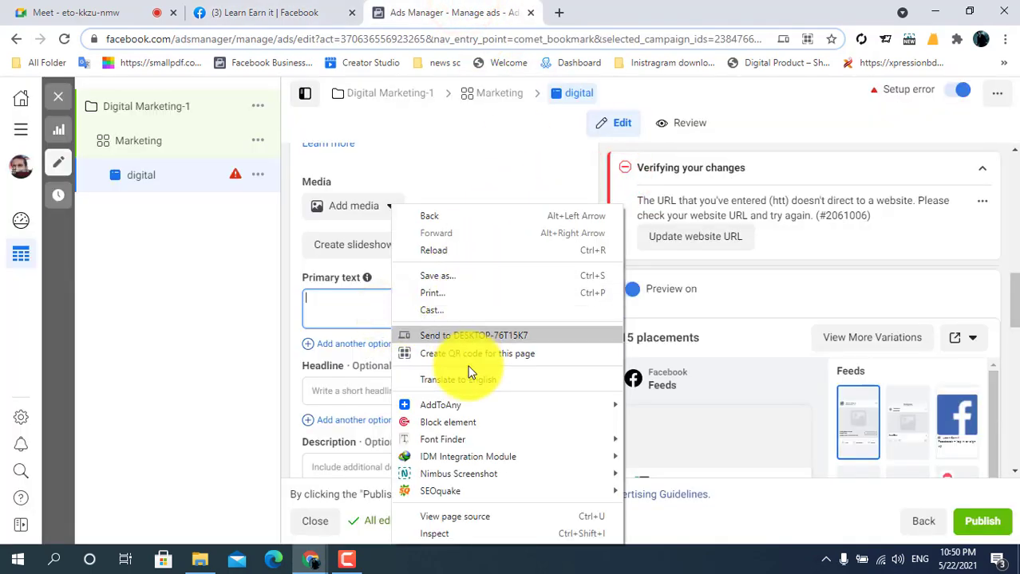
left_click(343, 309)
right_click(321, 309)
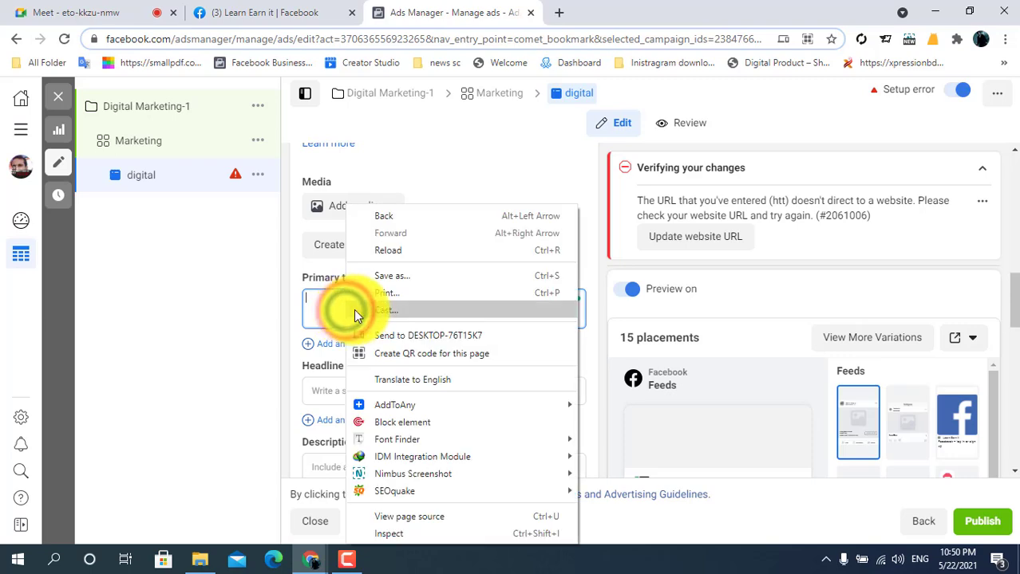
left_click(321, 310)
key("ctrl+v")
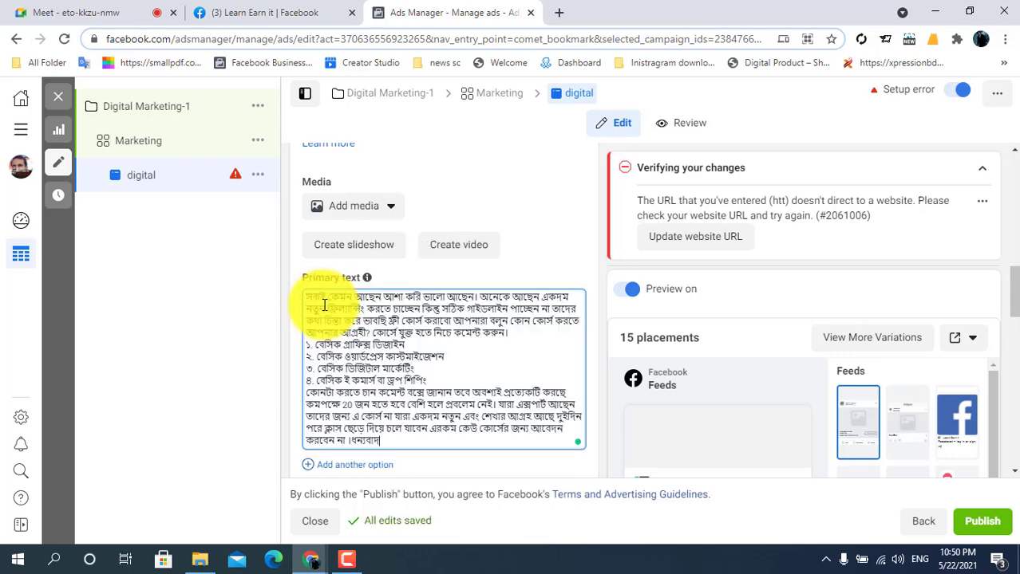
left_click_drag(1014, 307, 1014, 328)
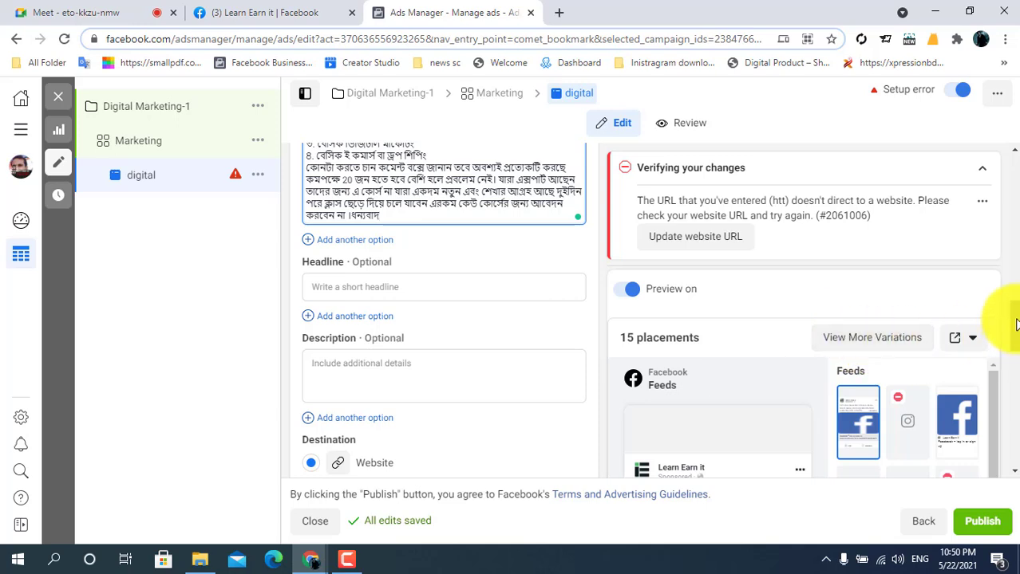
left_click_drag(1010, 328, 995, 322)
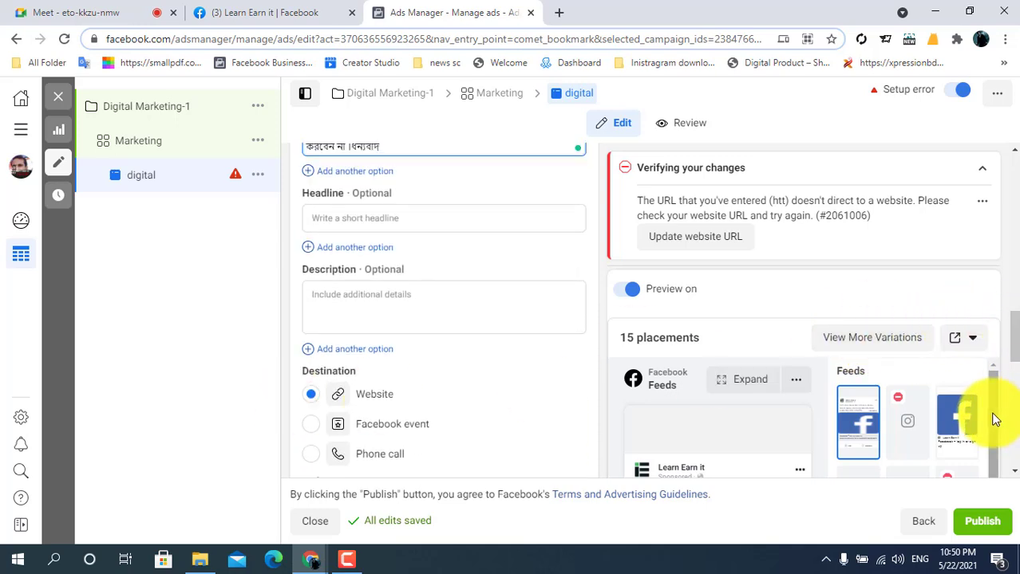
left_click_drag(993, 418, 1002, 307)
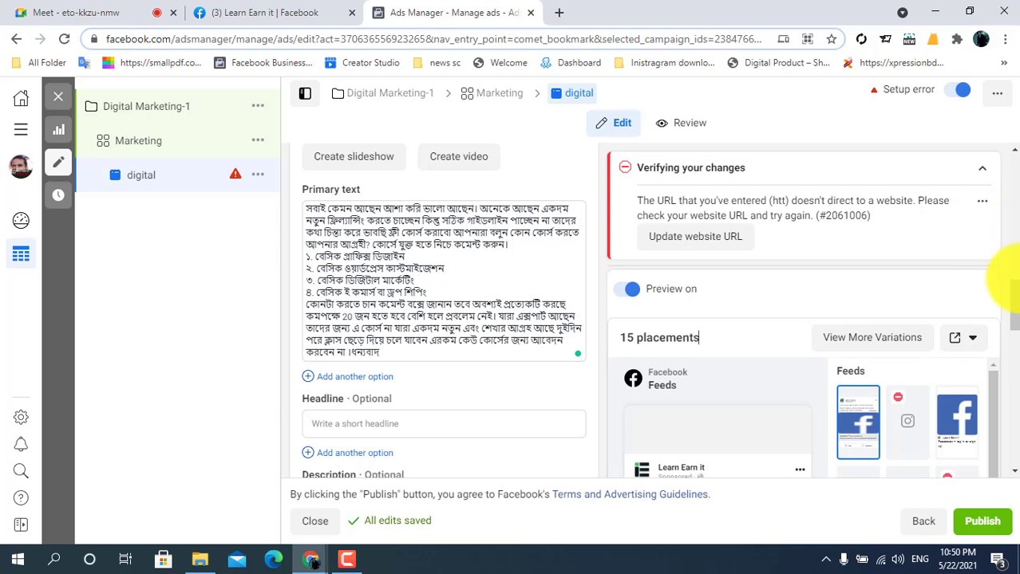
left_click_drag(1014, 295, 1011, 343)
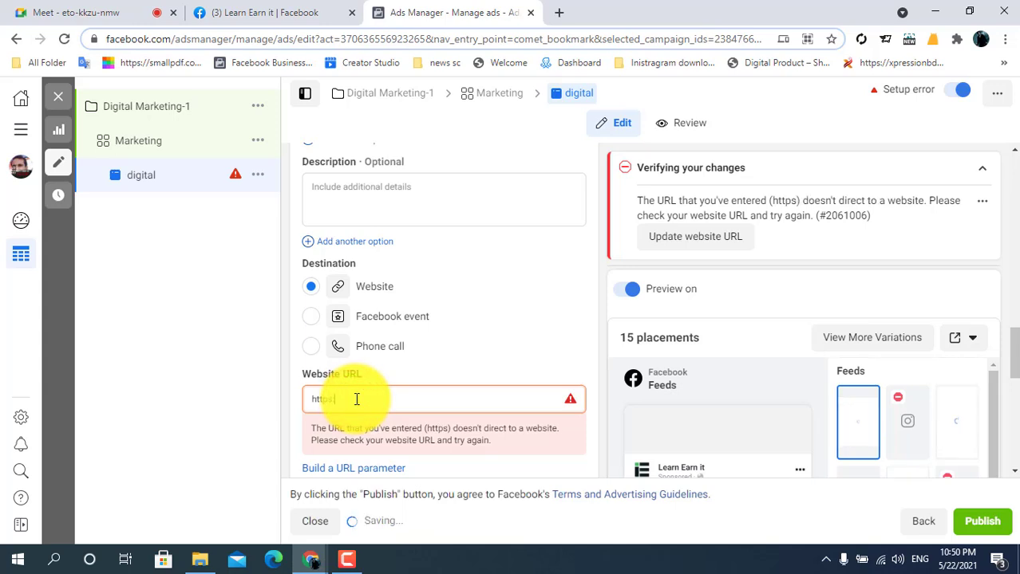
type("lea")
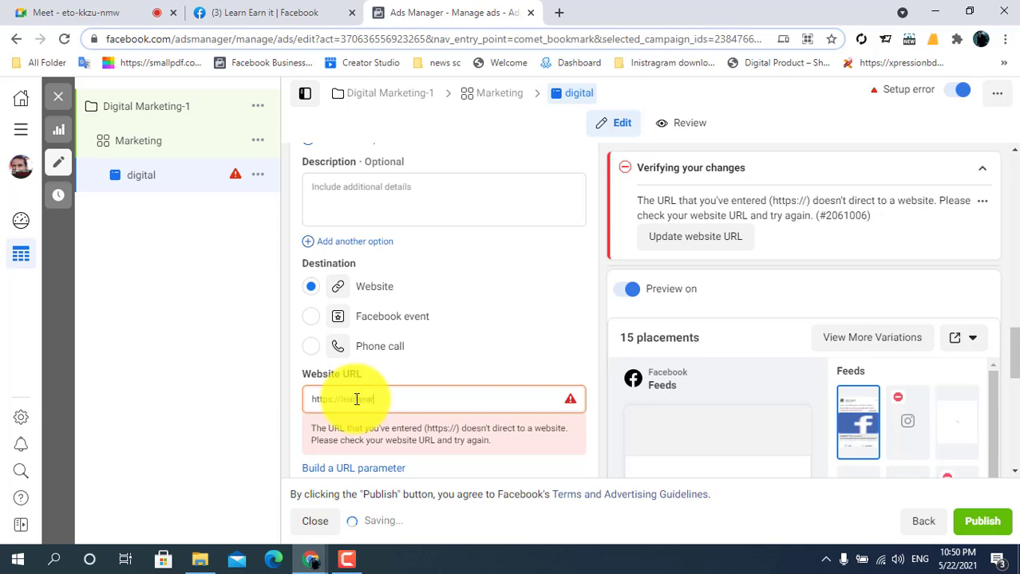
type("rnearn")
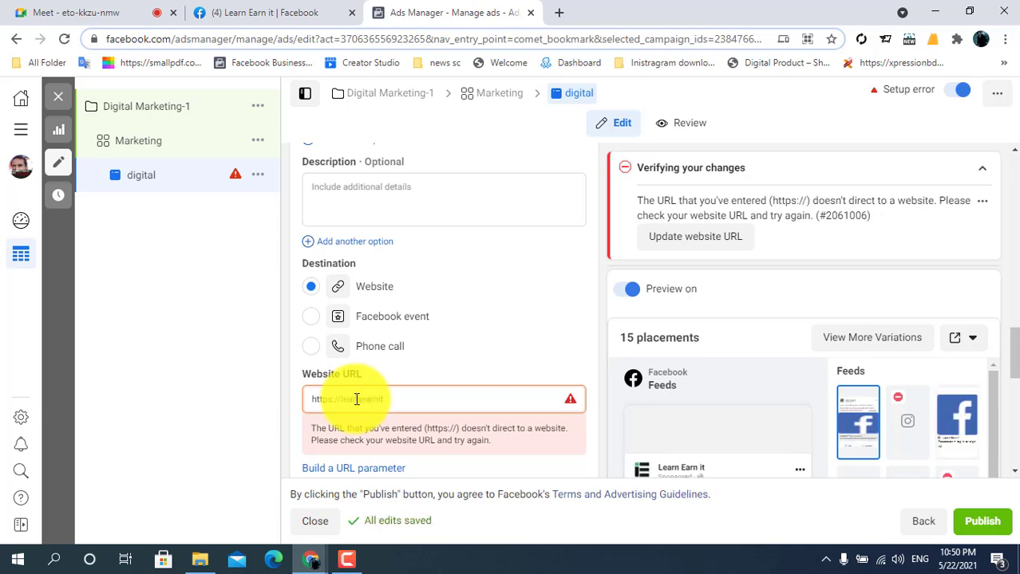
type("it.com")
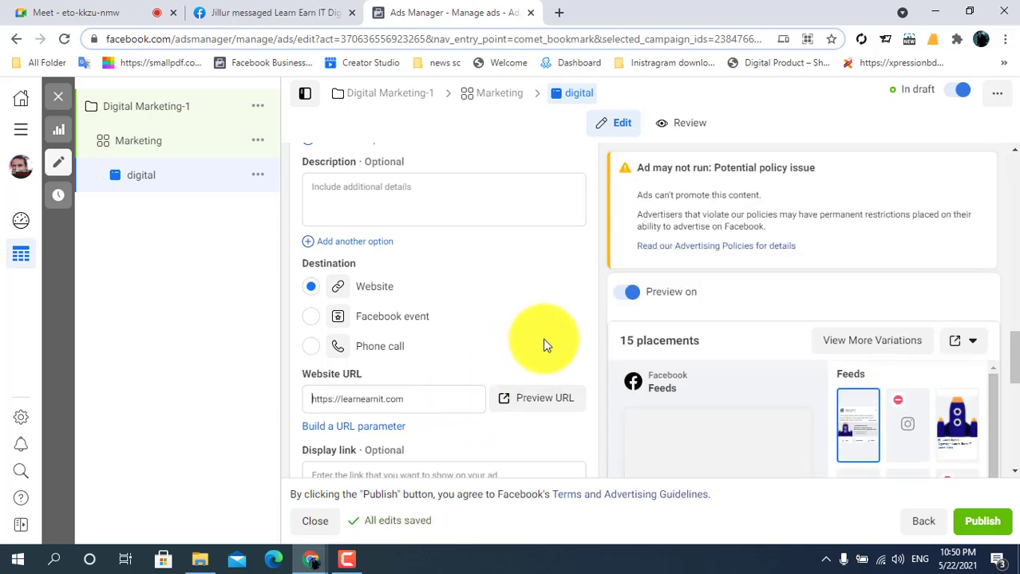
left_click(643, 294)
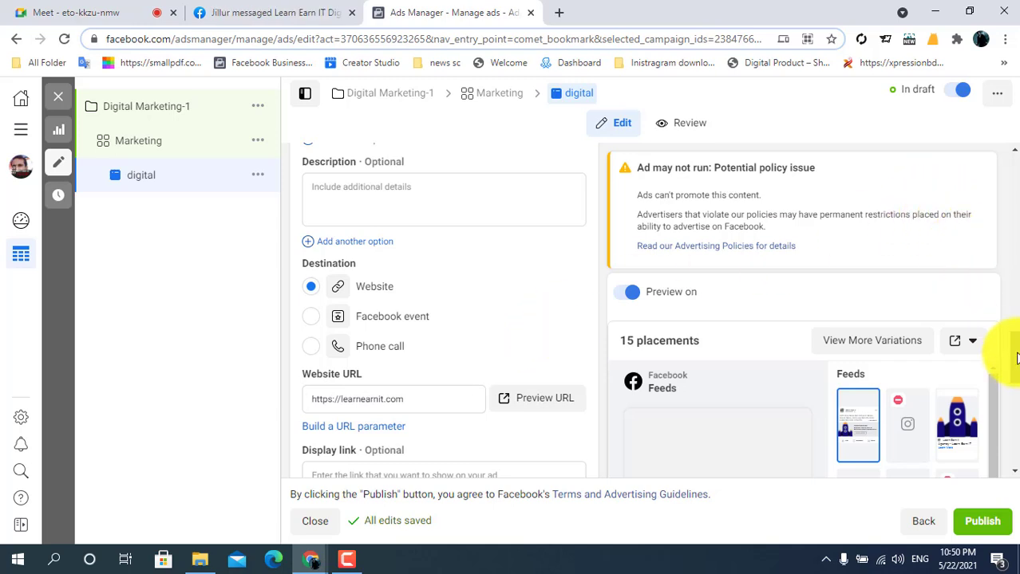
Upload the Online Free Course image from Downloads as the ad's media for all placements, without any cropping or enhancements.
left_click_drag(1015, 359, 1015, 281)
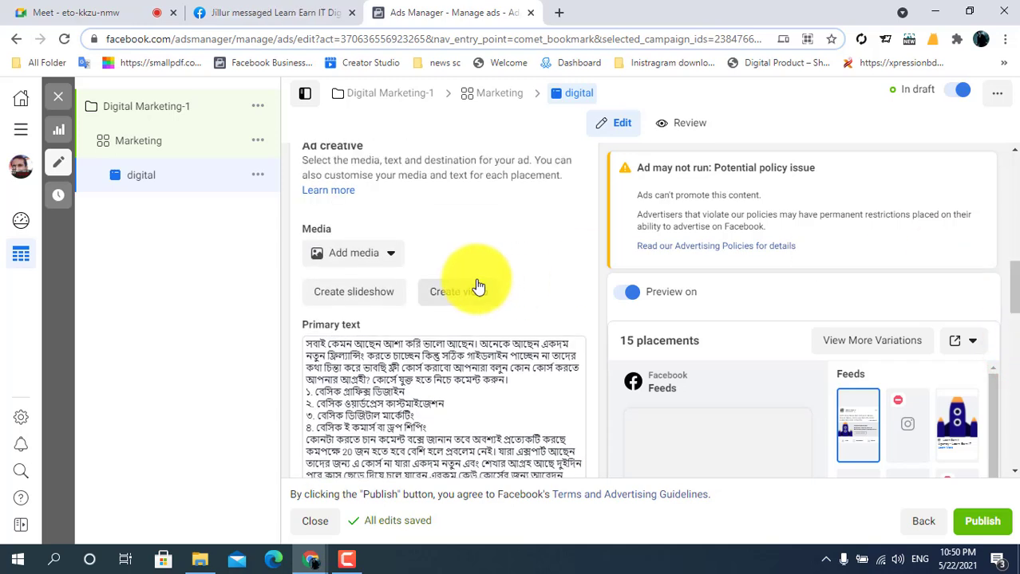
left_click(354, 249)
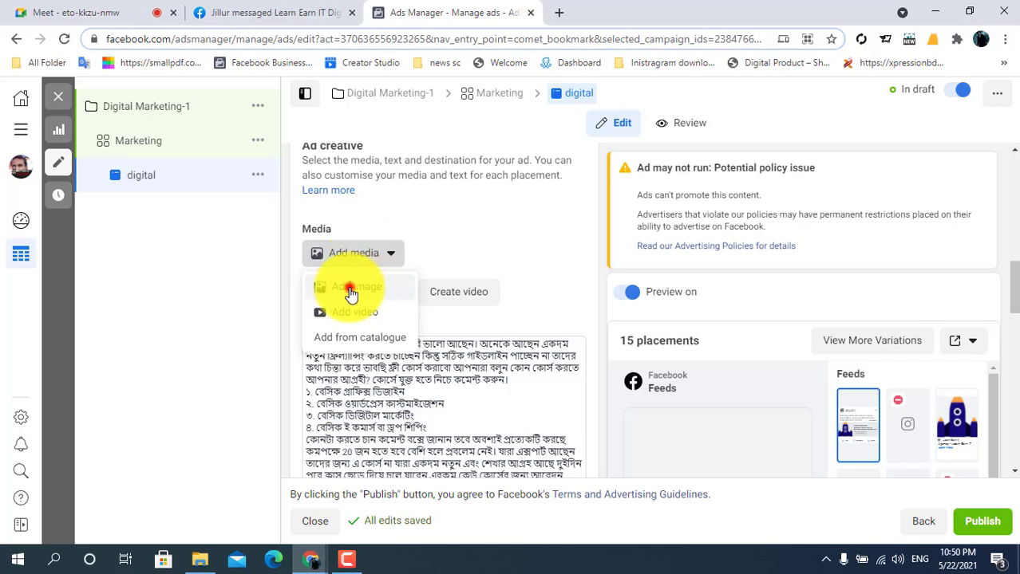
left_click(351, 291)
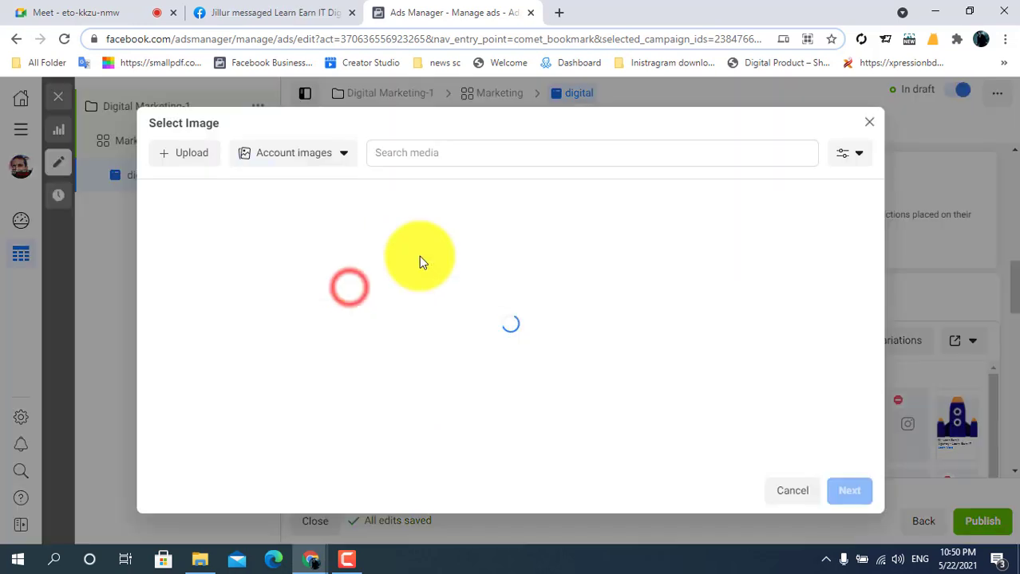
left_click(193, 150)
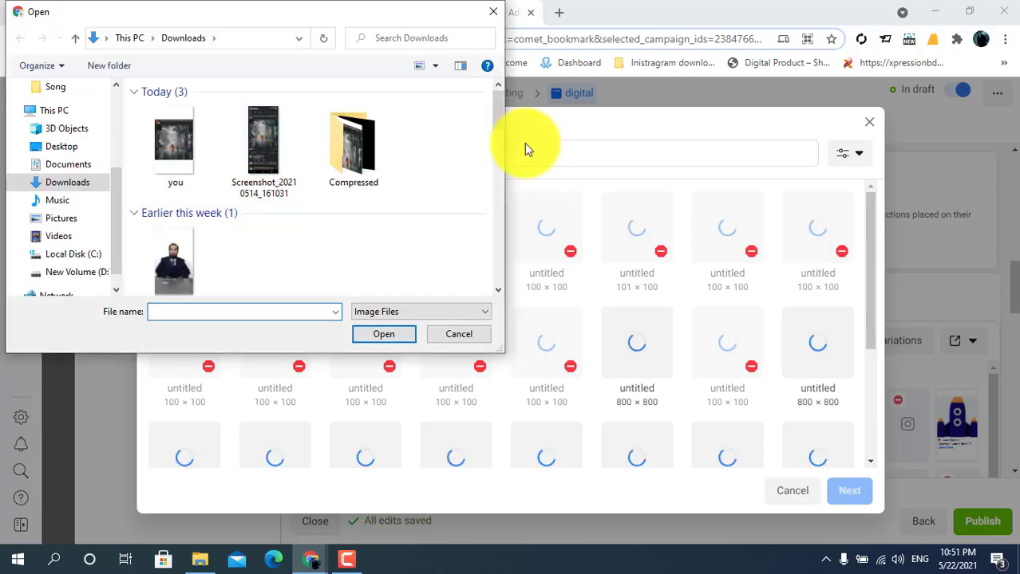
left_click_drag(495, 124, 520, 254)
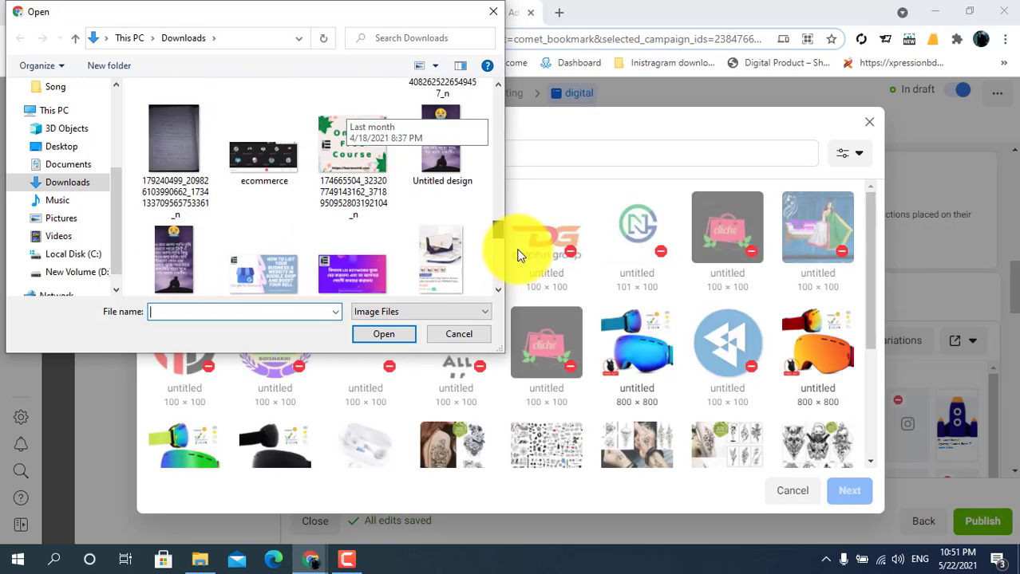
double_click(357, 171)
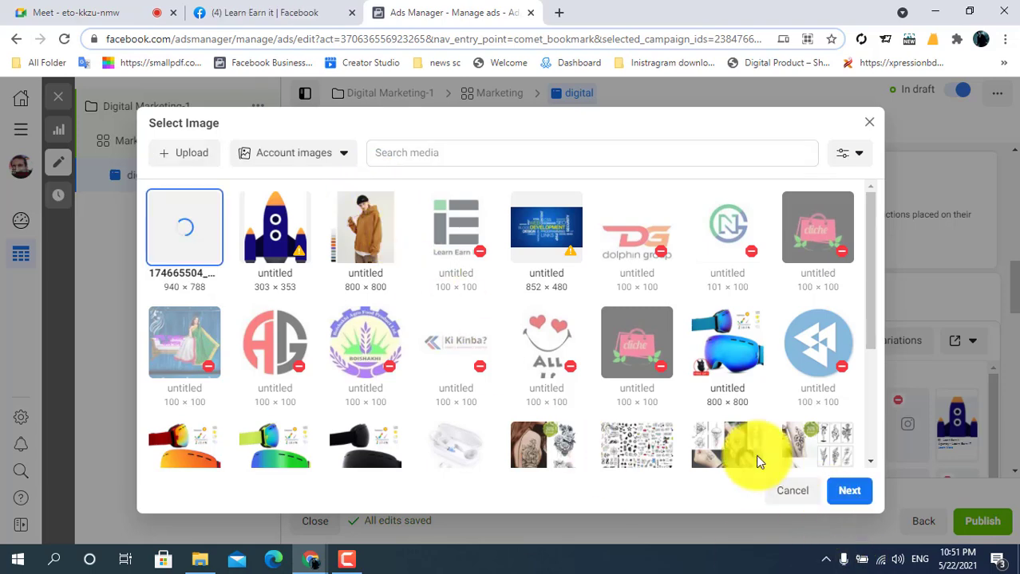
left_click(848, 494)
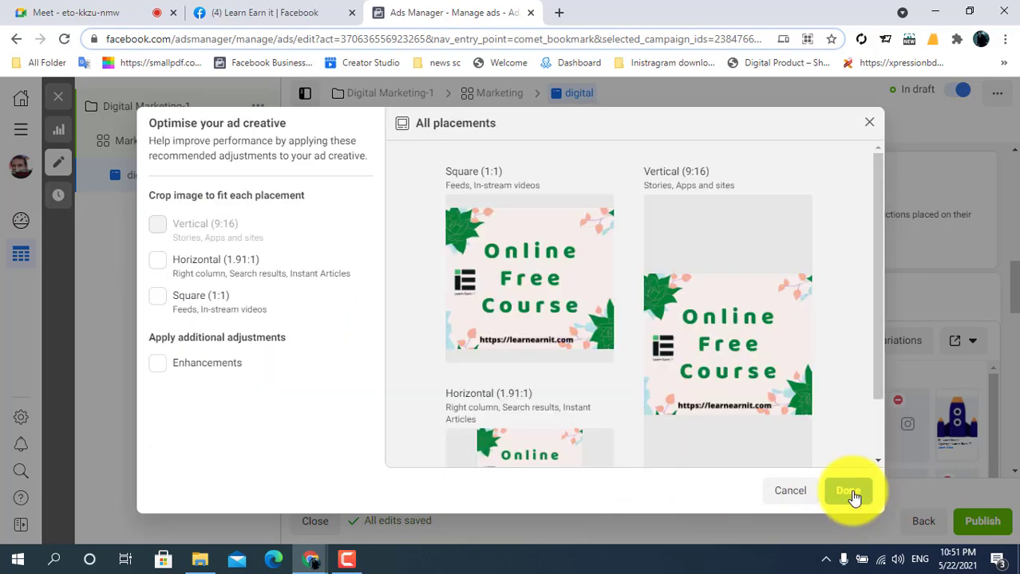
left_click(852, 493)
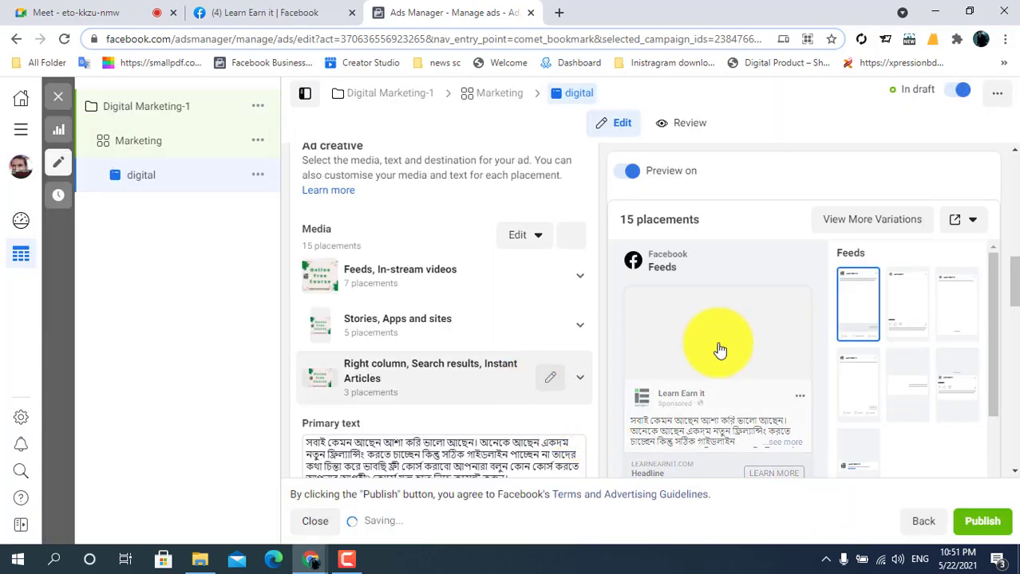
Switch to Google Meet, admit the waiting participant to the call, and return to Ads Manager.
left_click_drag(1015, 288, 1011, 387)
left_click(114, 7)
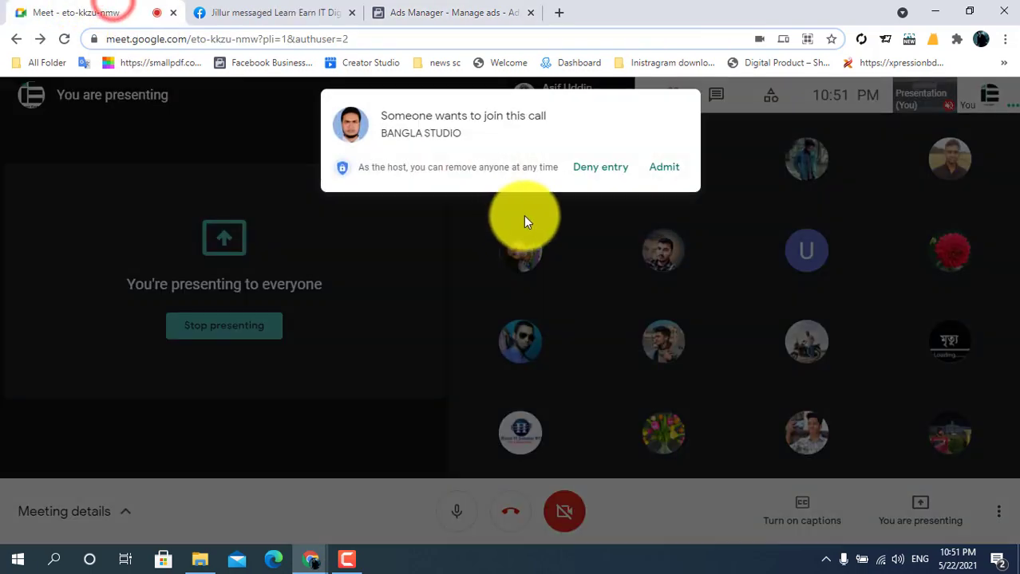
left_click(661, 171)
left_click(455, 11)
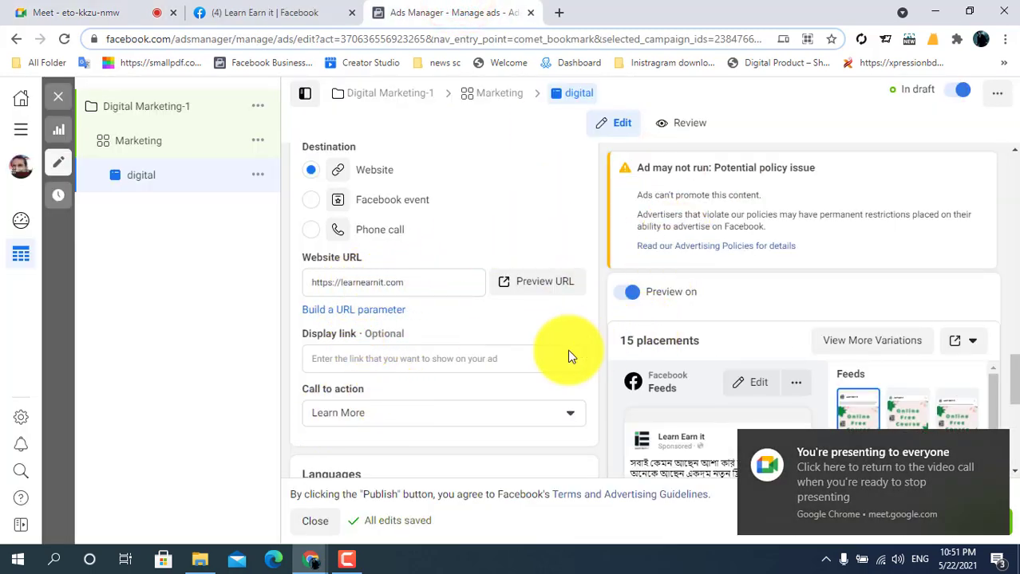
Set the ad's call to action to Apply Now after looking through the available options.
left_click(375, 414)
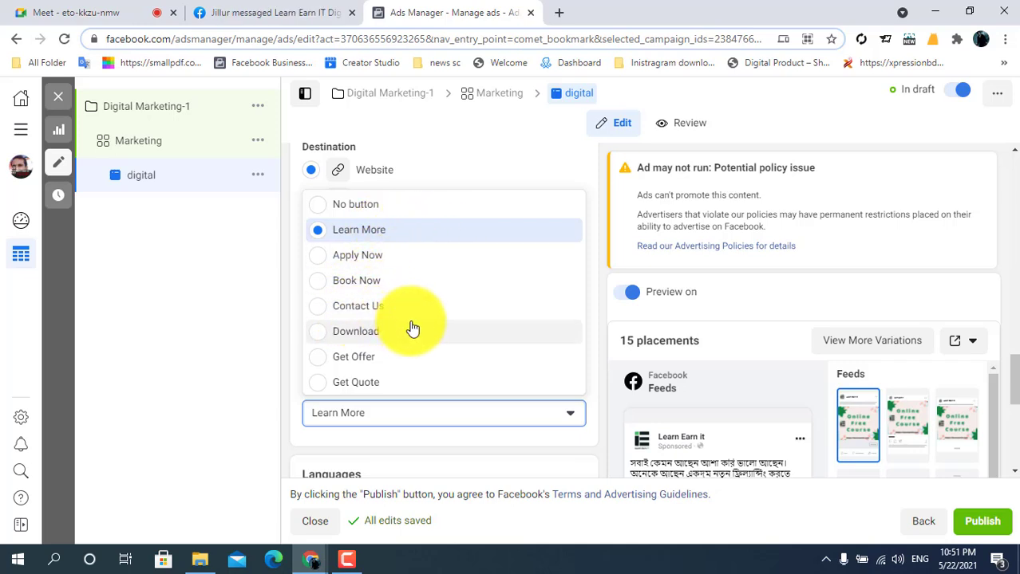
scroll(403, 351, "down", 1)
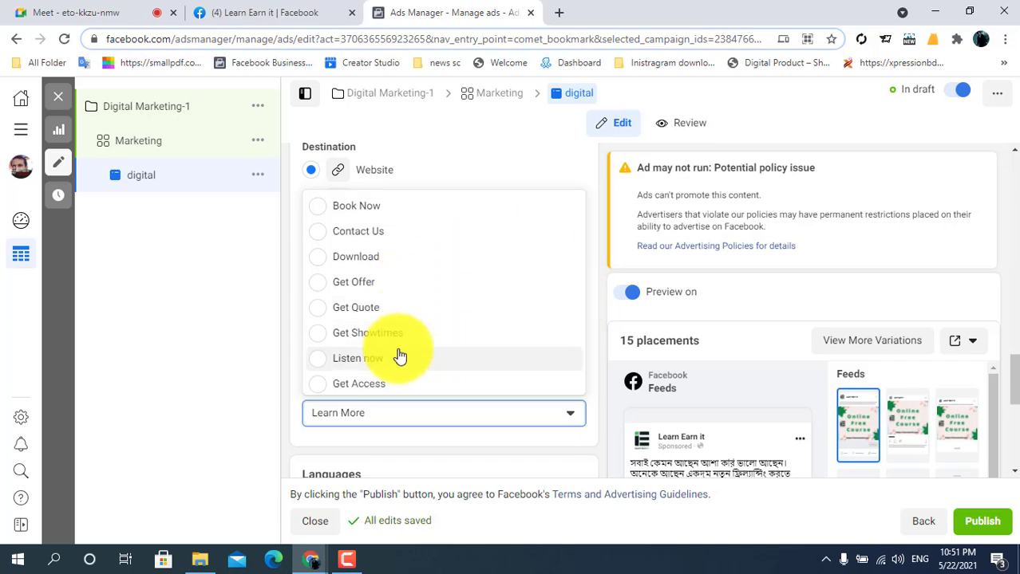
scroll(401, 355, "up", 1)
scroll(386, 345, "down", 2)
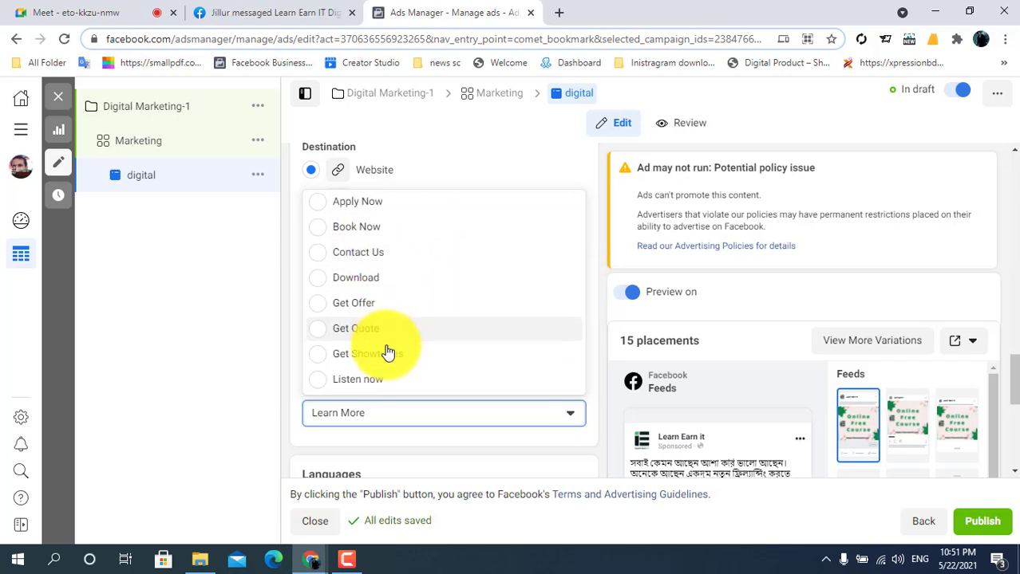
scroll(382, 311, "up", 2)
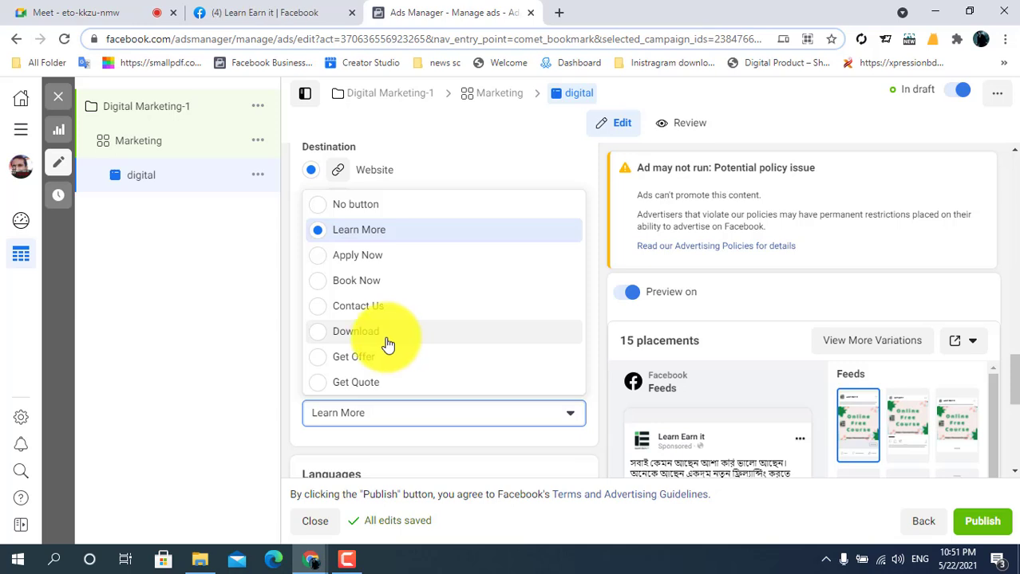
scroll(381, 355, "down", 2)
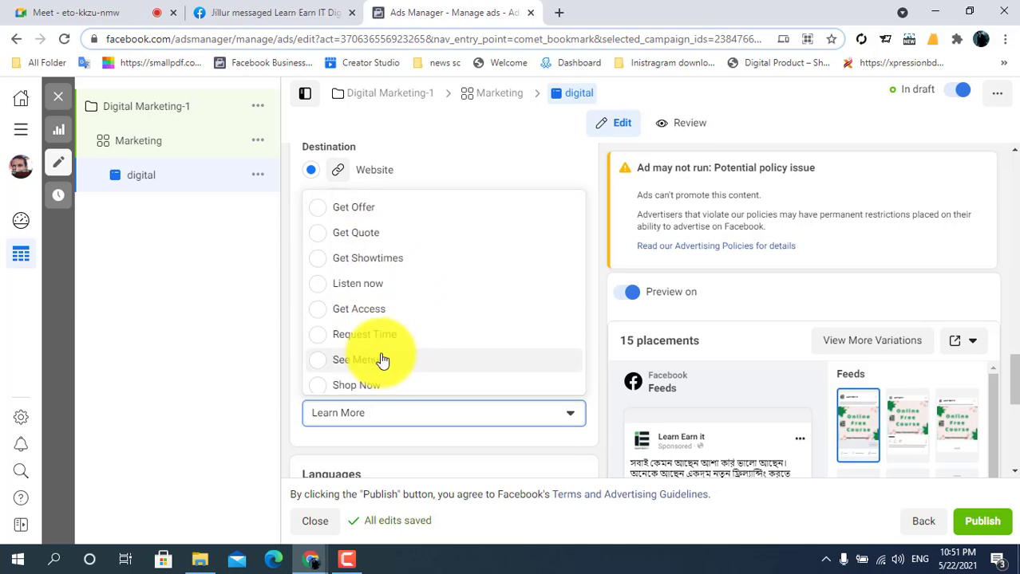
scroll(382, 360, "down", 1)
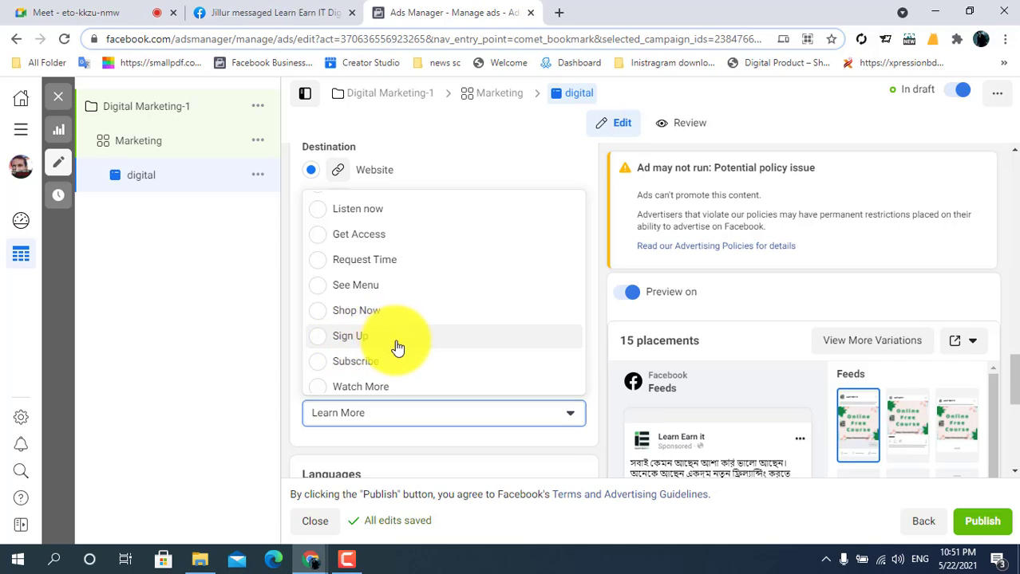
scroll(396, 355, "up", 1)
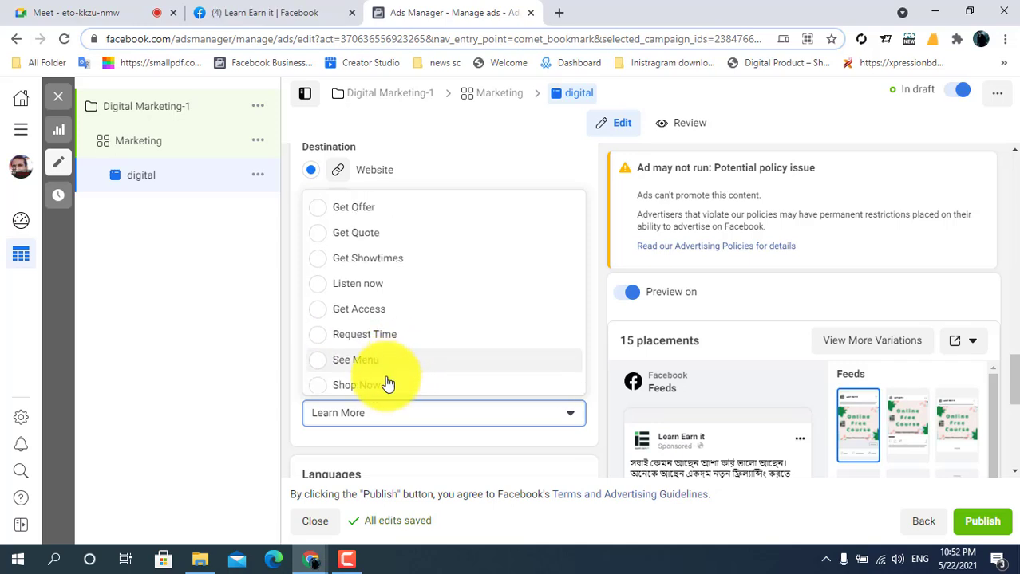
scroll(413, 321, "down", 2)
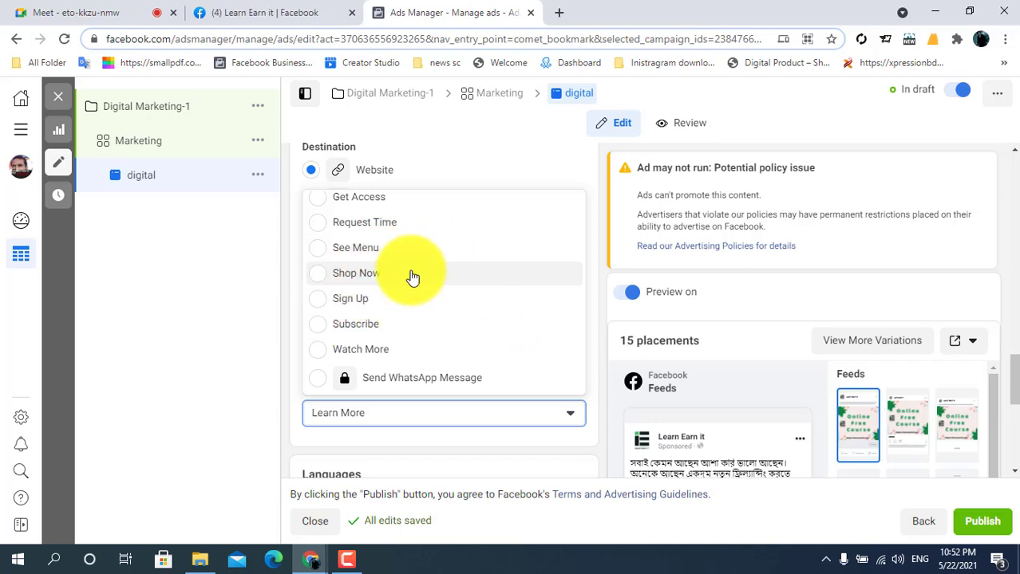
scroll(383, 240, "up", 2)
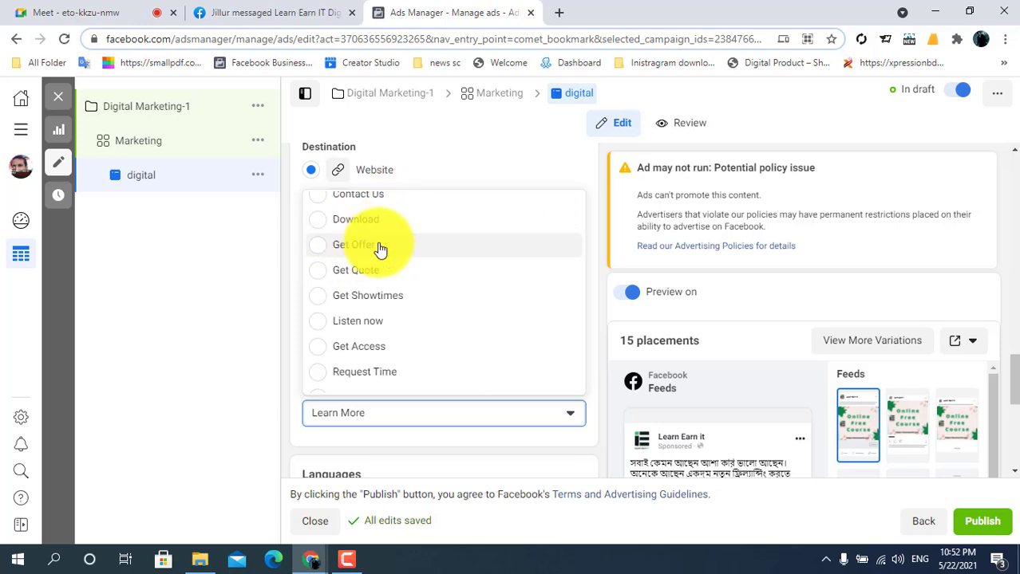
scroll(380, 251, "up", 2)
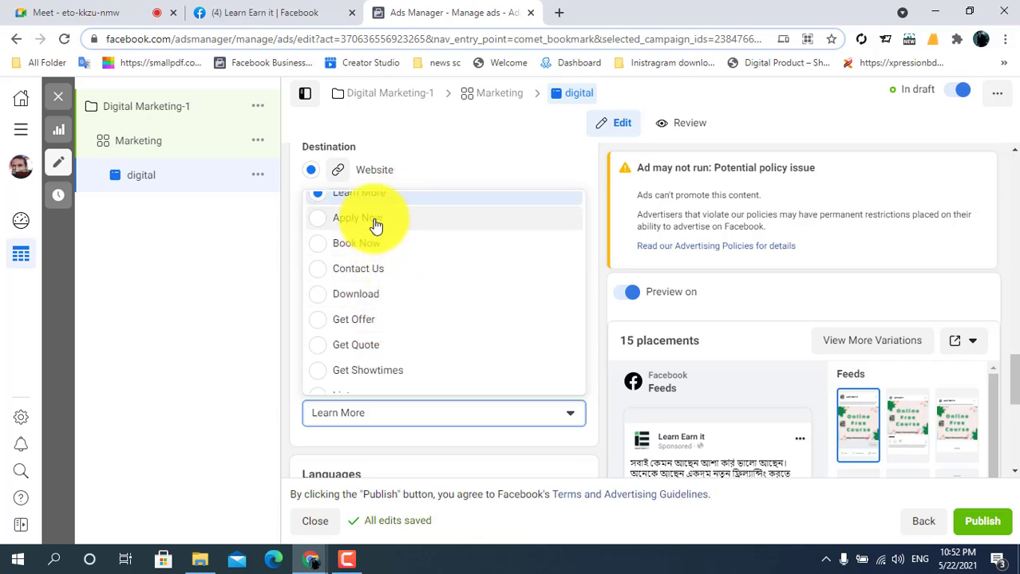
left_click(373, 220)
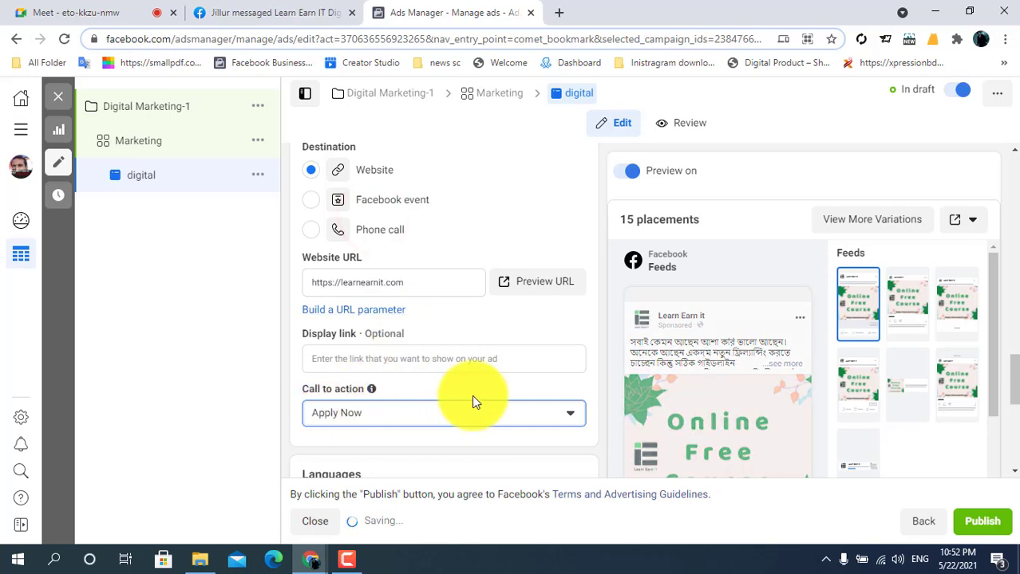
Check the ad's placement preview and remaining settings, and close the ad editor without publishing.
left_click(992, 391)
scroll(1015, 400, "down", 5)
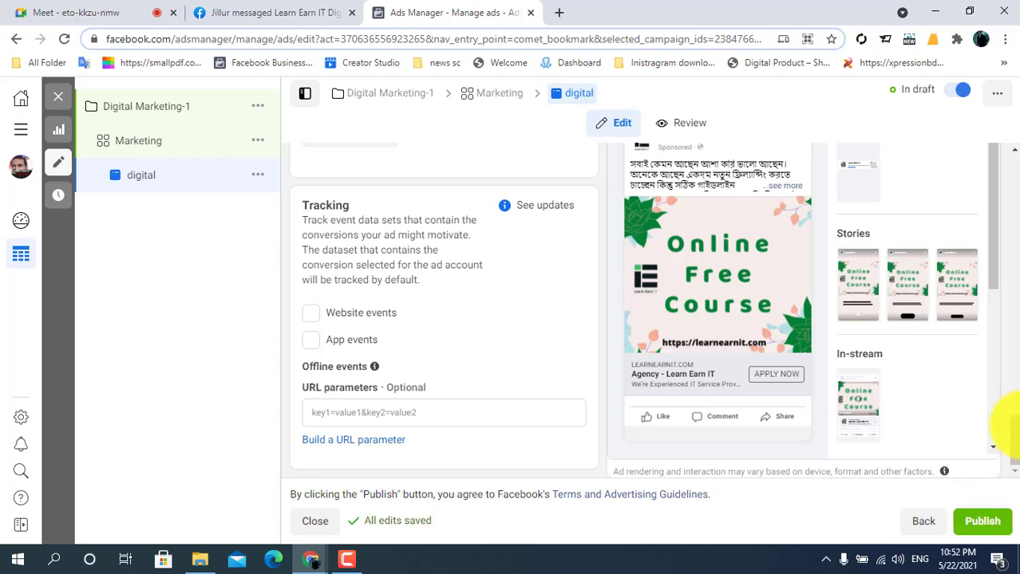
left_click_drag(1009, 437, 1012, 180)
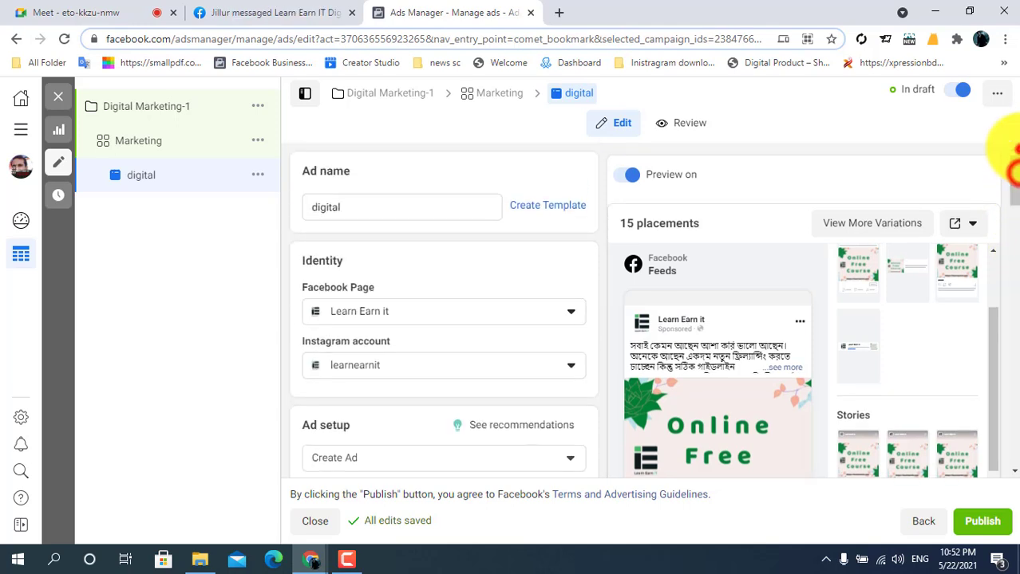
left_click(58, 107)
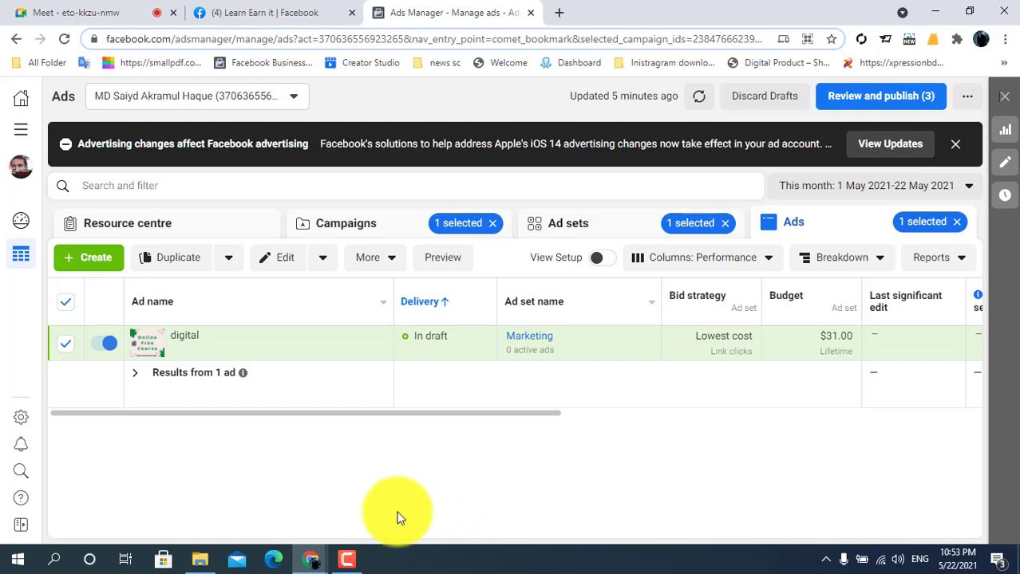
left_click(346, 559)
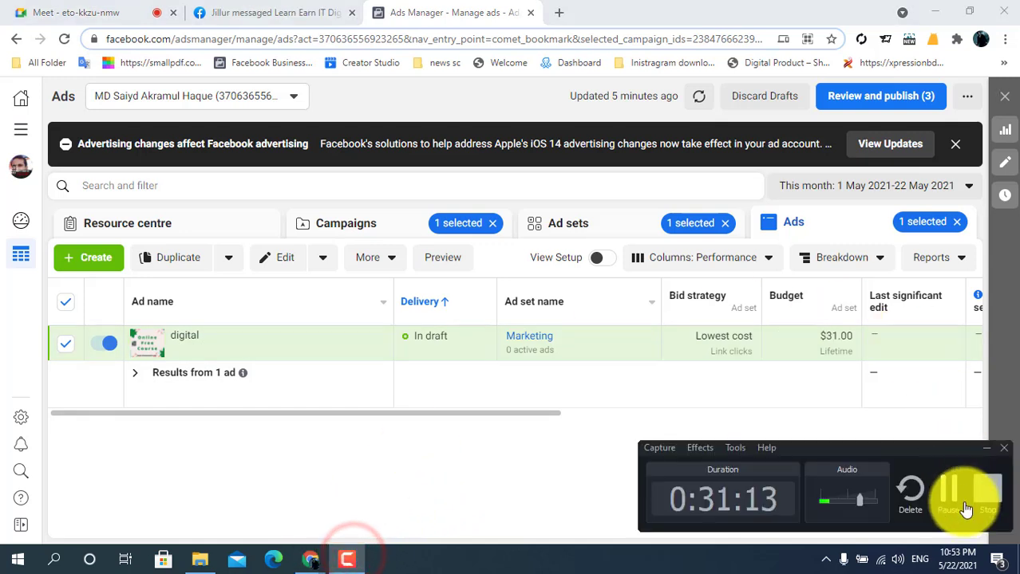